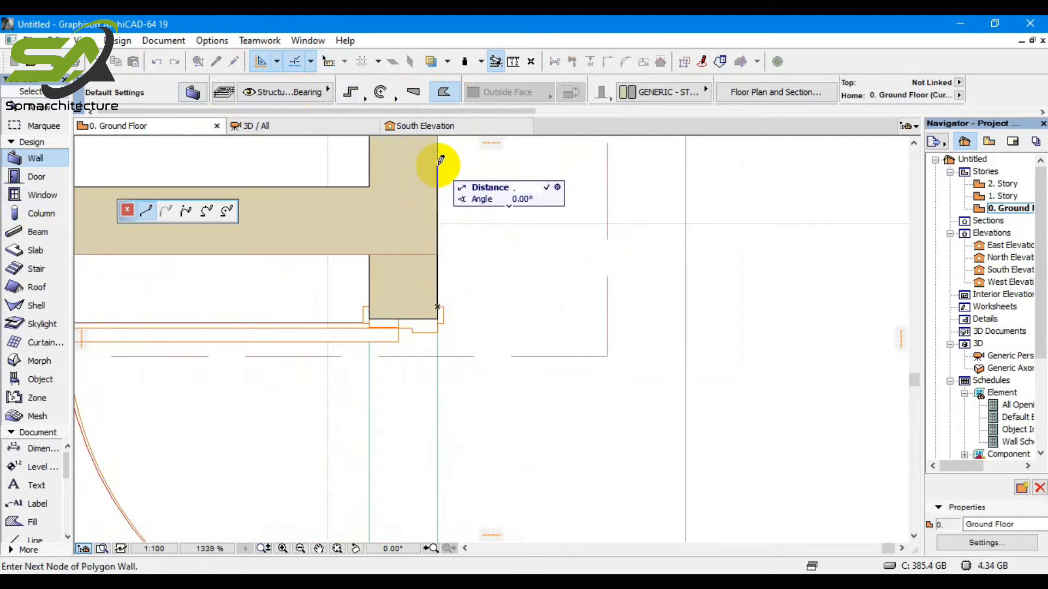
Complete the tapered polygon wall beside the gate's upper jamb, projecting 0.4 from the outer wall face and sloping back to the wall edge
{"action": "key", "text": "Return"}
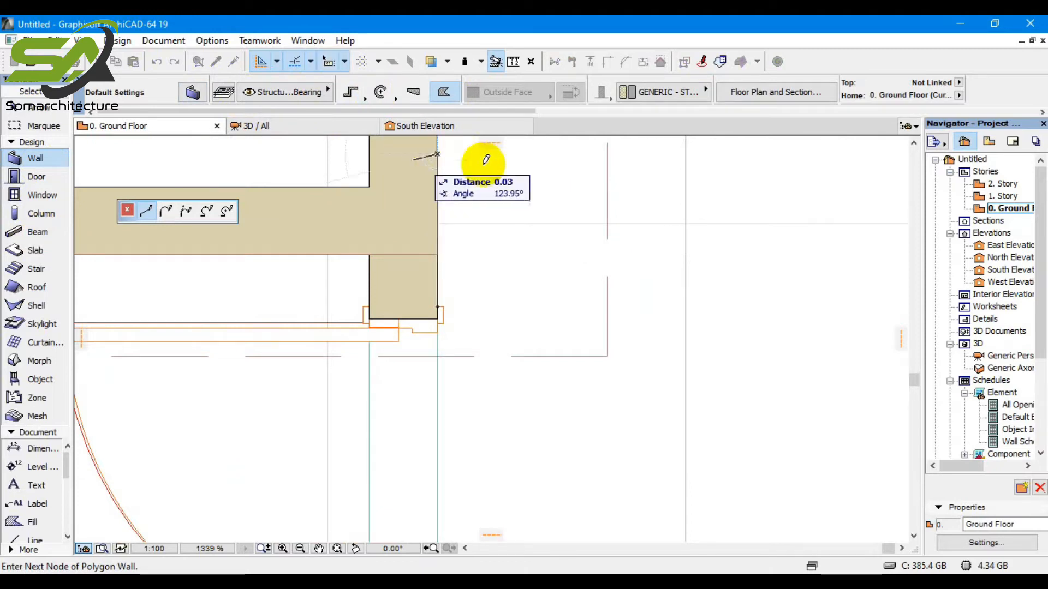
{"action": "scroll", "coordinate": [469, 240], "scroll_direction": "down", "scroll_amount": 3}
{"action": "scroll", "coordinate": [544, 174], "scroll_direction": "up", "scroll_amount": 2}
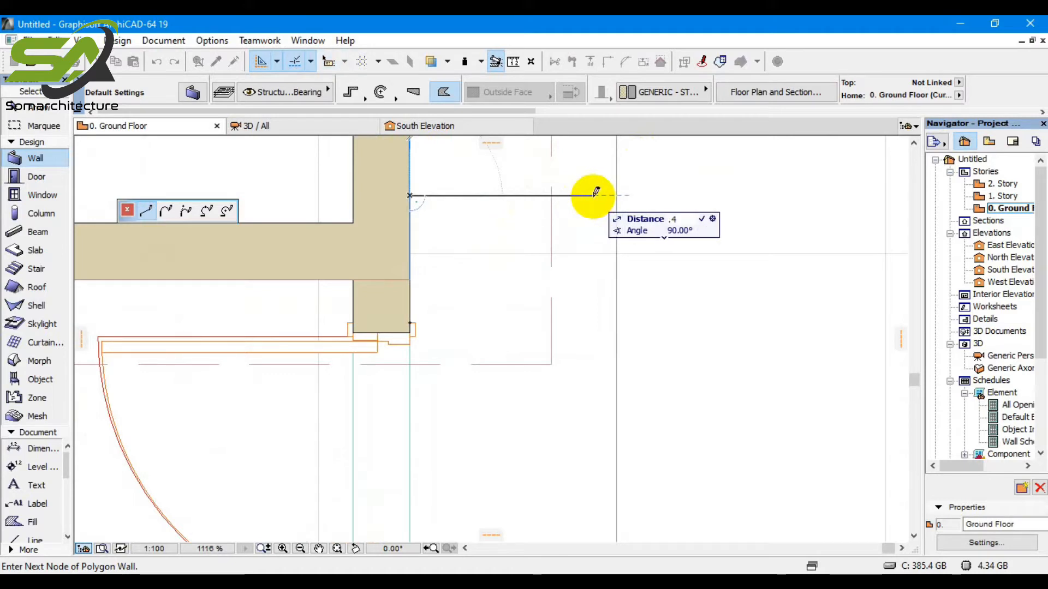
{"action": "key", "text": "Return"}
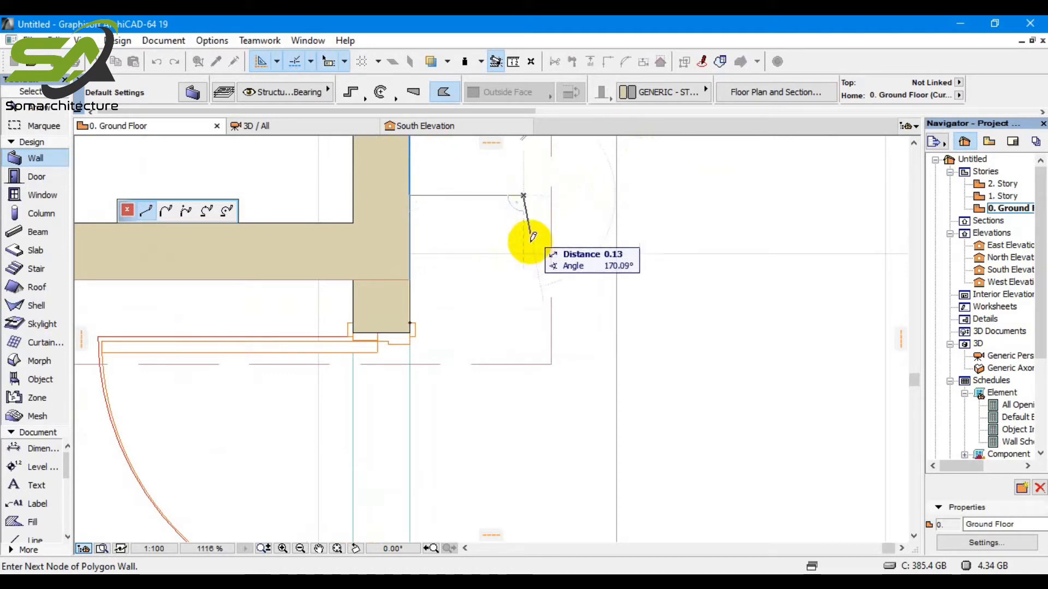
{"action": "left_click", "coordinate": [523, 278]}
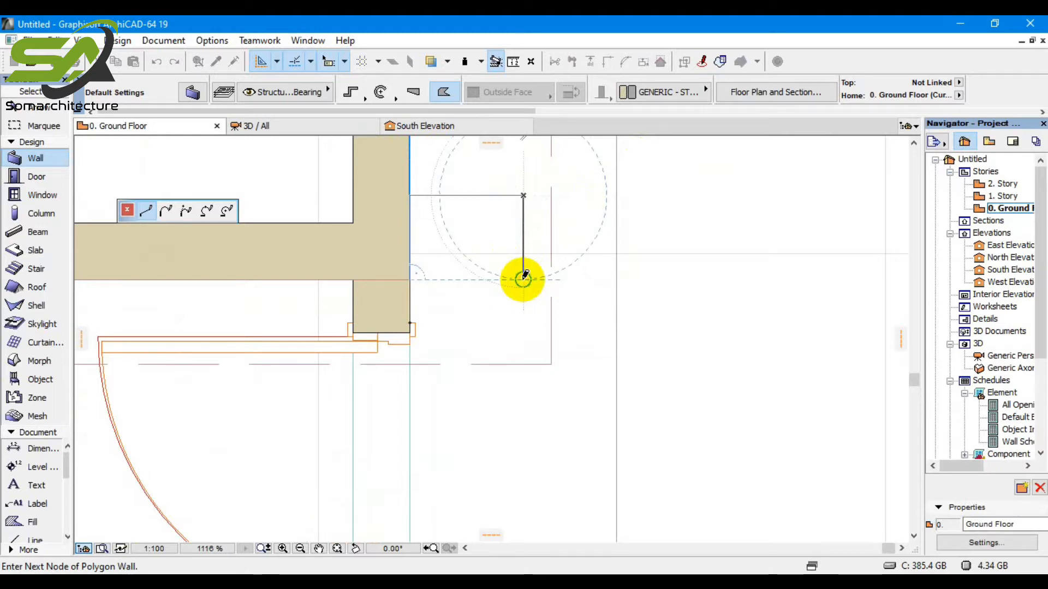
{"action": "left_click", "coordinate": [411, 317]}
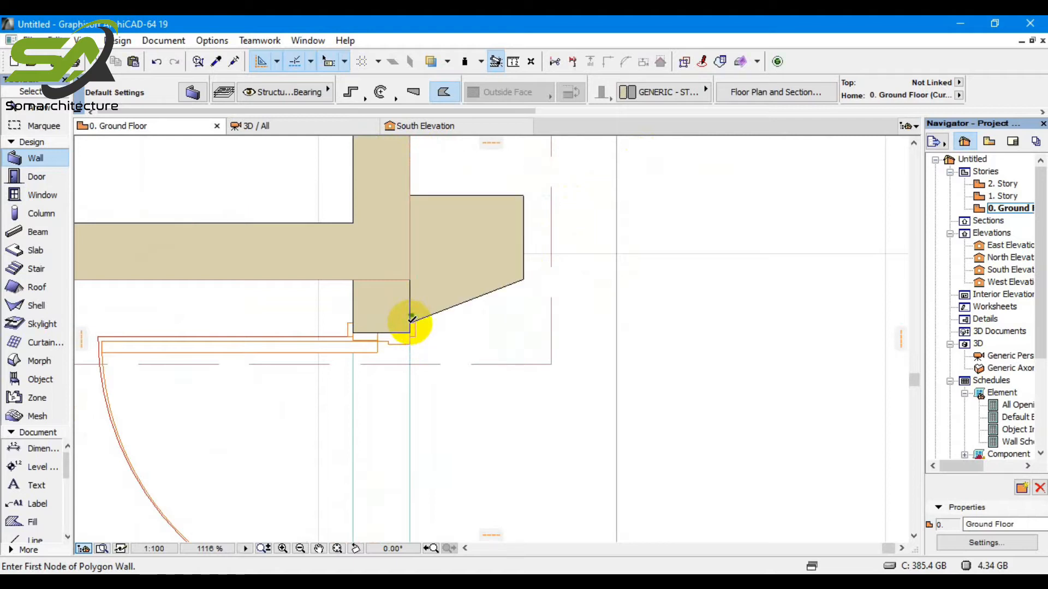
Set the new polygon wall's base offset to -0.60 and increase its height, then inspect it beside the gate in 3D
{"action": "left_click", "coordinate": [451, 271], "text": "shift"}
{"action": "left_click", "coordinate": [200, 93]}
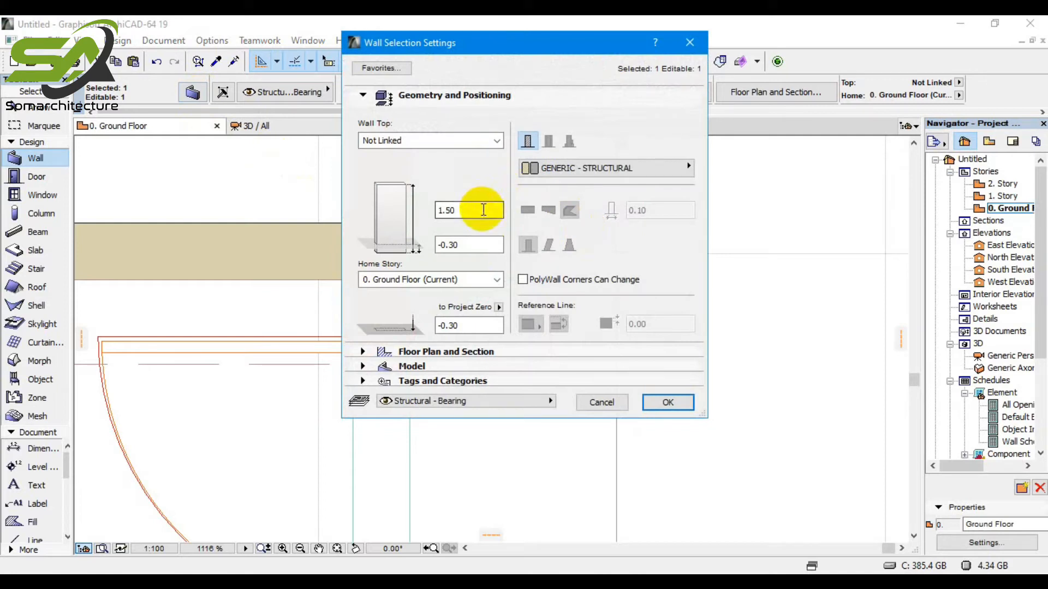
{"action": "left_click", "coordinate": [479, 243]}
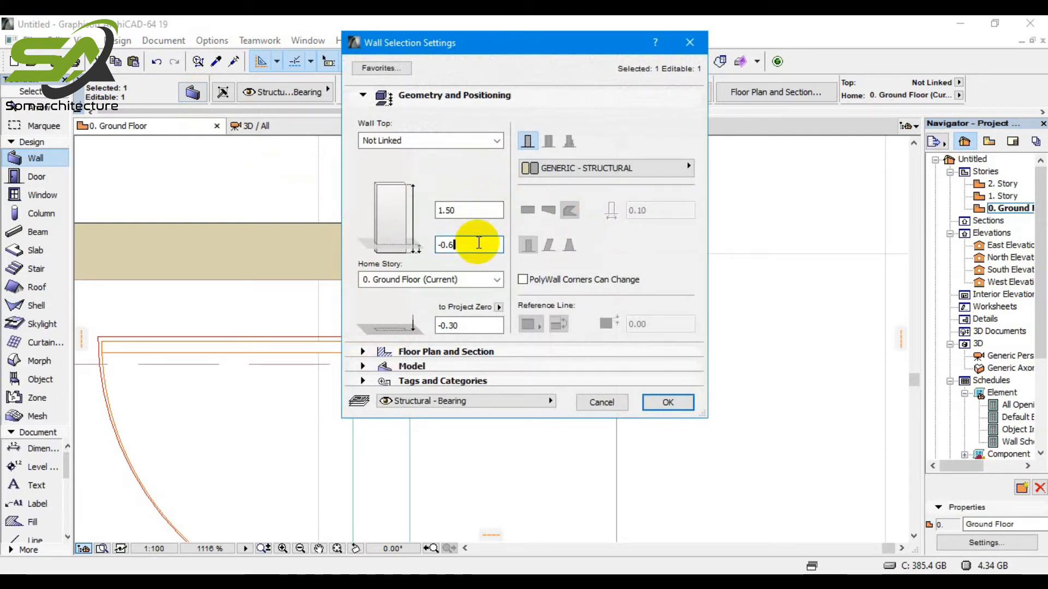
{"action": "left_click_drag", "start_coordinate": [478, 210], "coordinate": [372, 203]}
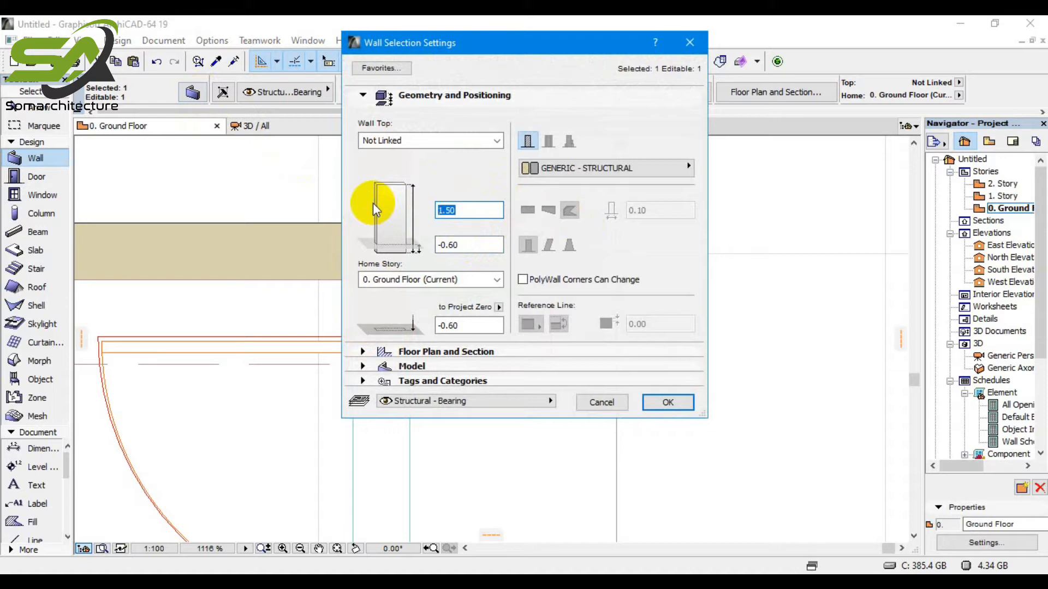
{"action": "type", "text": "3.0"}
{"action": "key", "text": "BackSpace"}
{"action": "key", "text": "BackSpace"}
{"action": "type", "text": ".5"}
{"action": "type", "text": "4"}
{"action": "left_click", "coordinate": [667, 402]}
{"action": "left_click", "coordinate": [304, 122]}
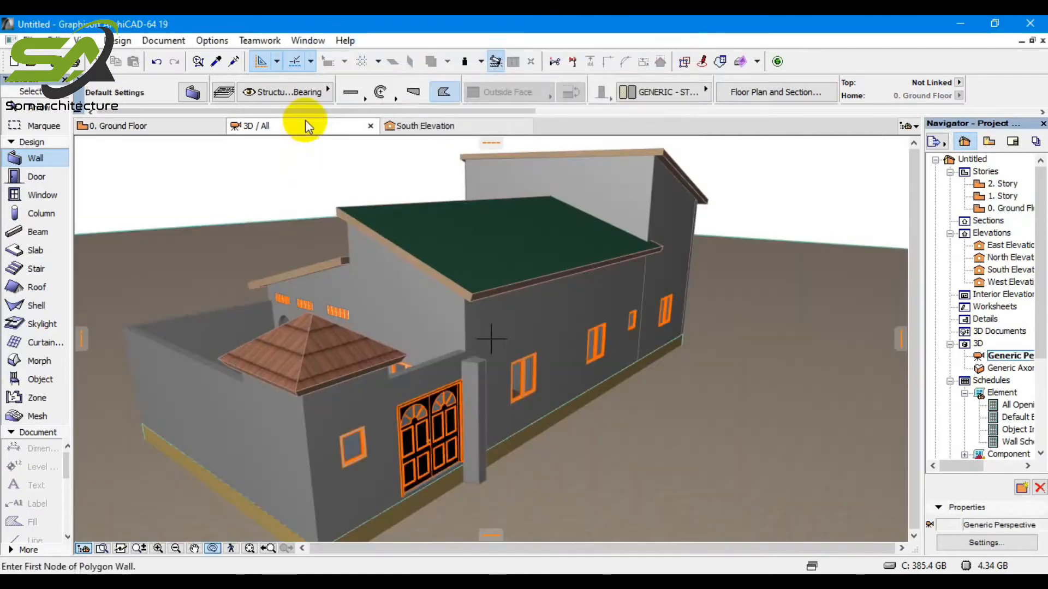
{"action": "scroll", "coordinate": [510, 403], "scroll_direction": "up", "scroll_amount": 3}
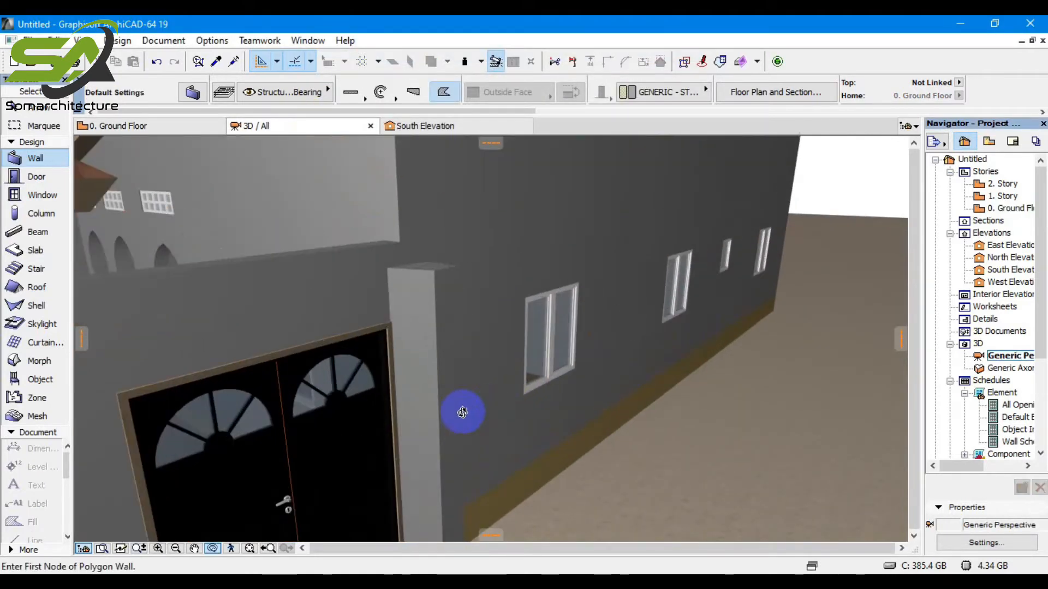
{"action": "left_click_drag", "start_coordinate": [426, 387], "coordinate": [339, 367]}
{"action": "scroll", "coordinate": [398, 320], "scroll_direction": "down", "scroll_amount": 3}
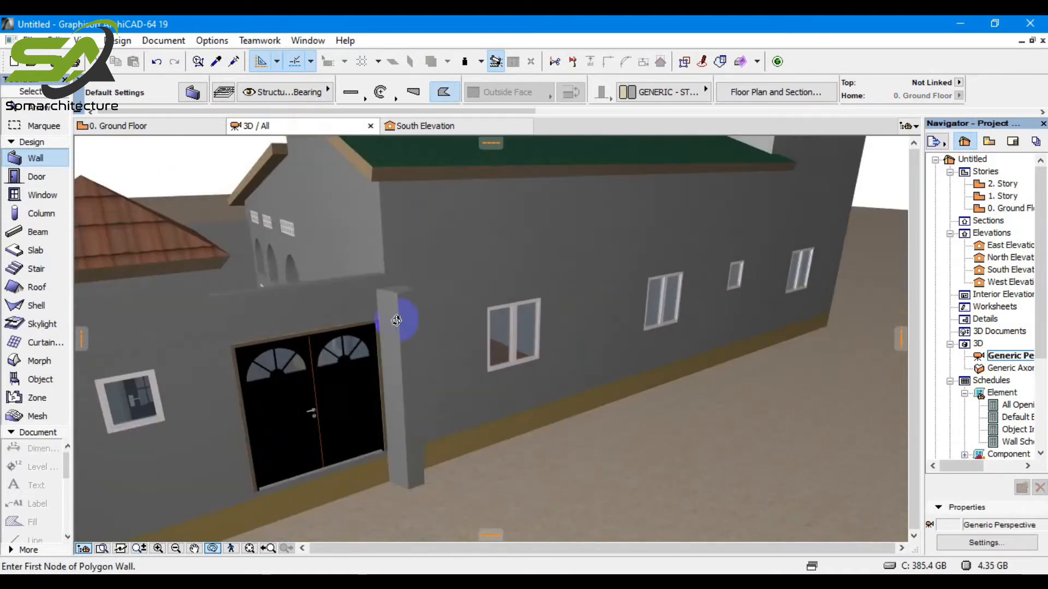
On the ground floor plan, mirror a copy of the polygon wall about the horizontal axis through the middle of the double gate
{"action": "left_click", "coordinate": [171, 136]}
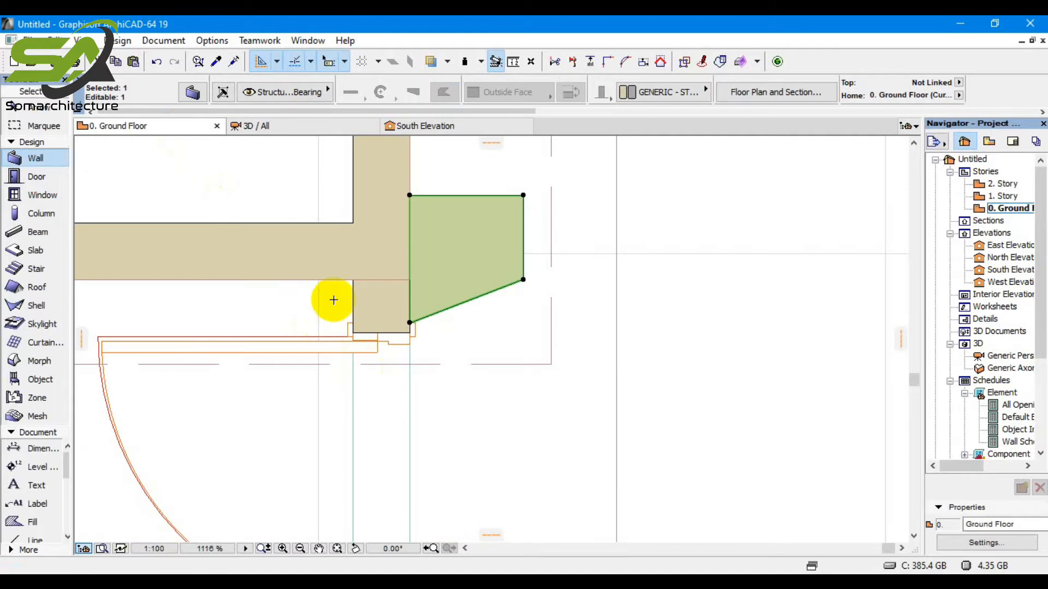
{"action": "scroll", "coordinate": [344, 252], "scroll_direction": "up", "scroll_amount": 4}
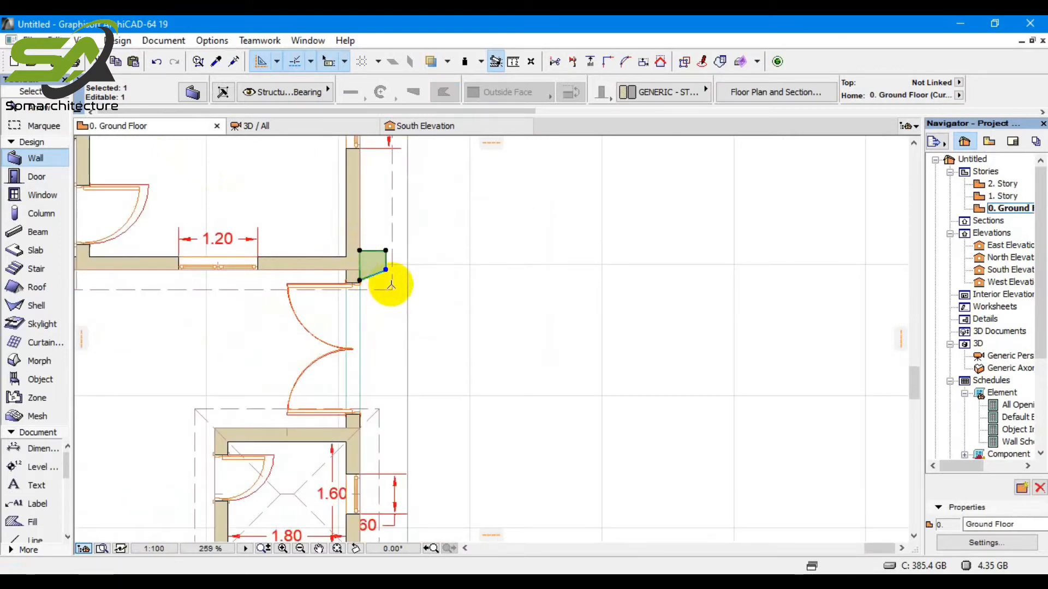
{"action": "key", "text": "ctrl+alt+m"}
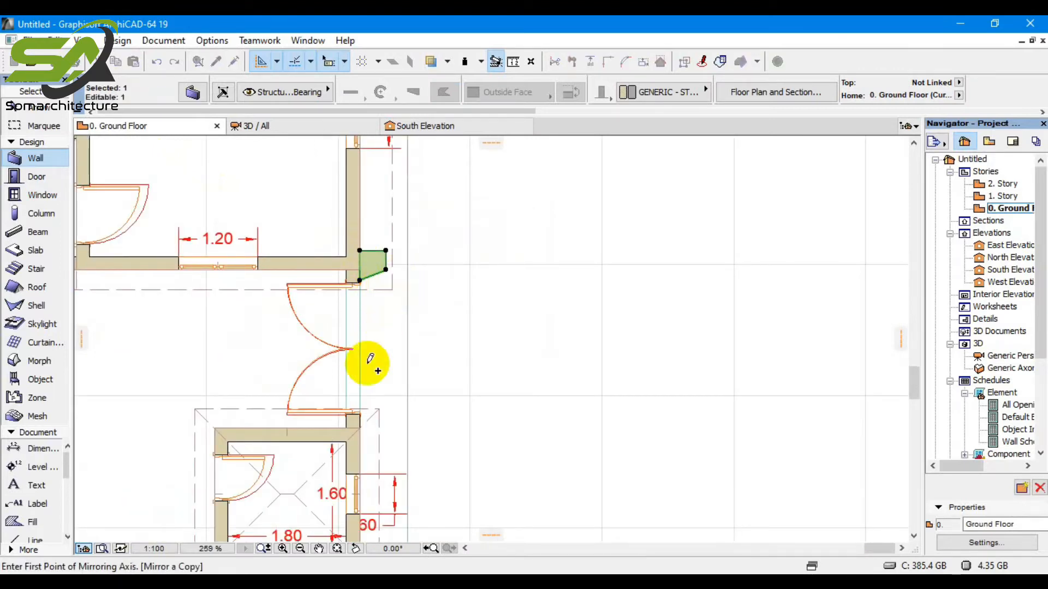
{"action": "left_click", "coordinate": [353, 349]}
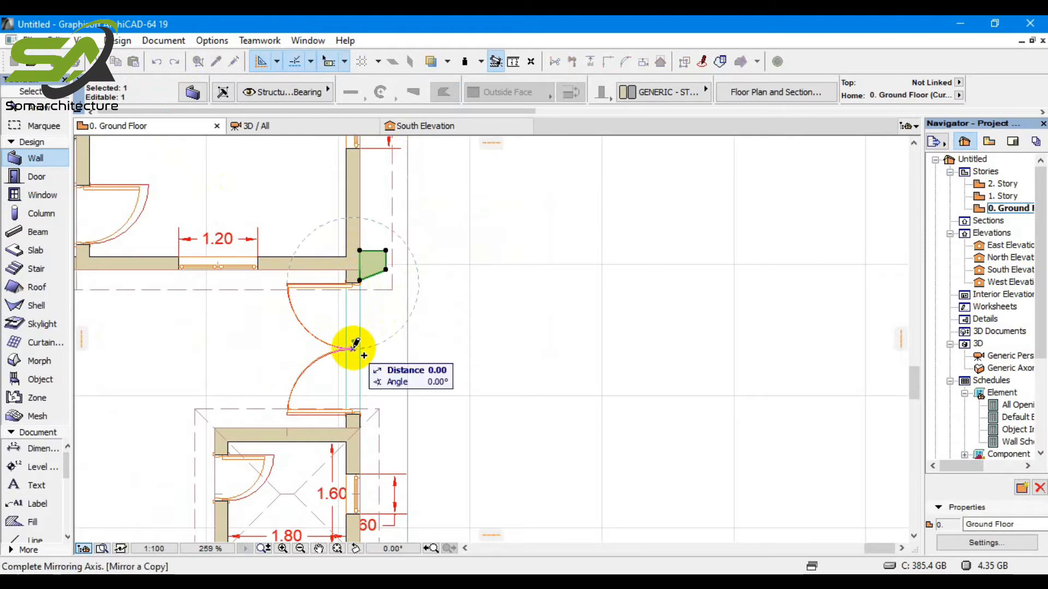
{"action": "left_click", "coordinate": [510, 347]}
Move the mirrored polygon wall by its inner upper corner up to the lower corner of the gate frame on the wall face
{"action": "scroll", "coordinate": [374, 424], "scroll_direction": "up", "scroll_amount": 2}
{"action": "scroll", "coordinate": [360, 426], "scroll_direction": "up", "scroll_amount": 4}
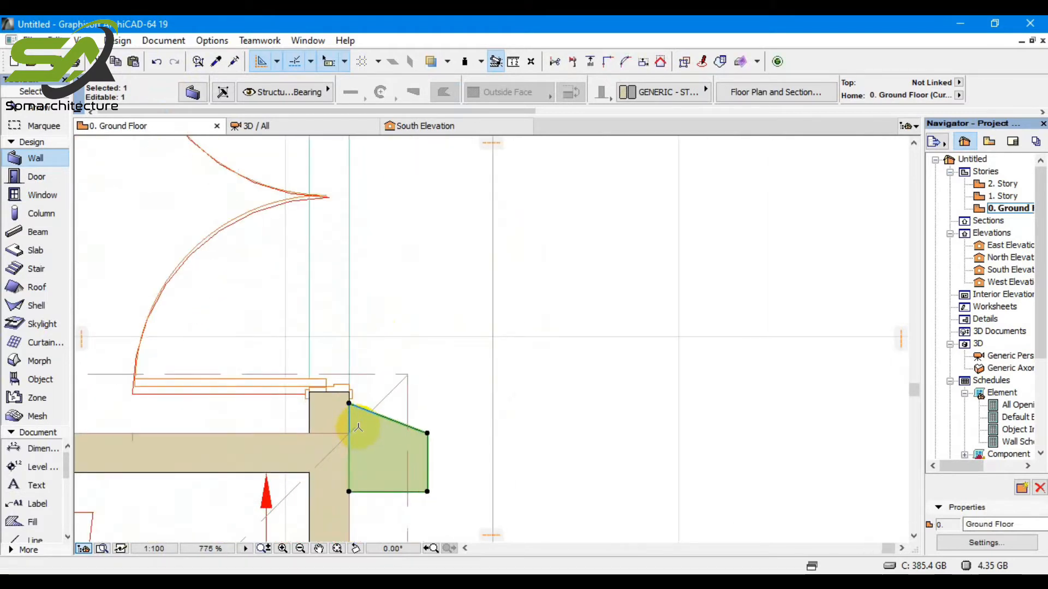
{"action": "scroll", "coordinate": [360, 424], "scroll_direction": "up", "scroll_amount": 4}
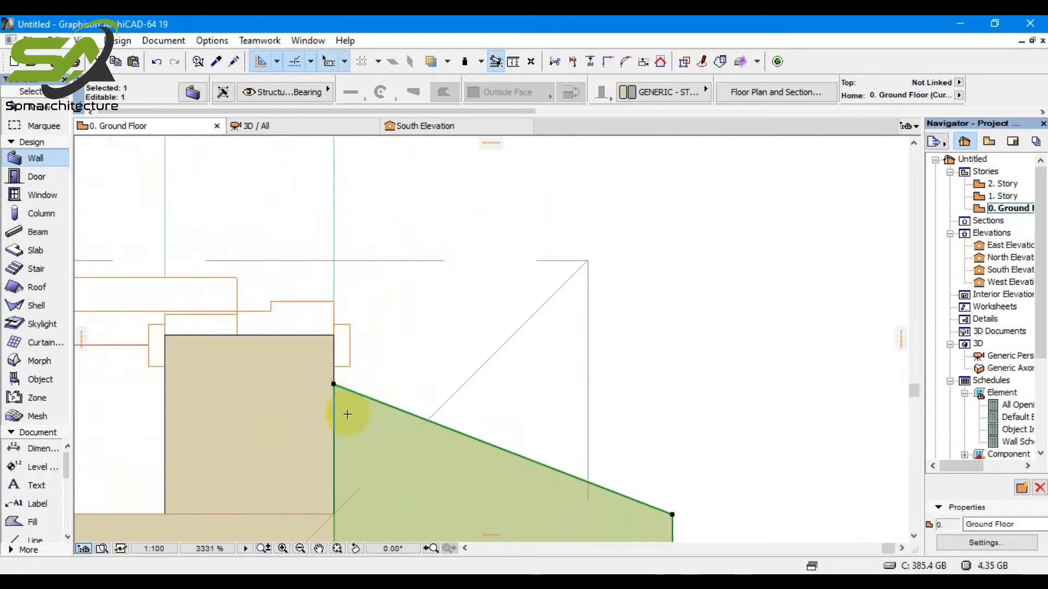
{"action": "scroll", "coordinate": [347, 418], "scroll_direction": "down", "scroll_amount": 7}
{"action": "scroll", "coordinate": [345, 416], "scroll_direction": "up", "scroll_amount": 18}
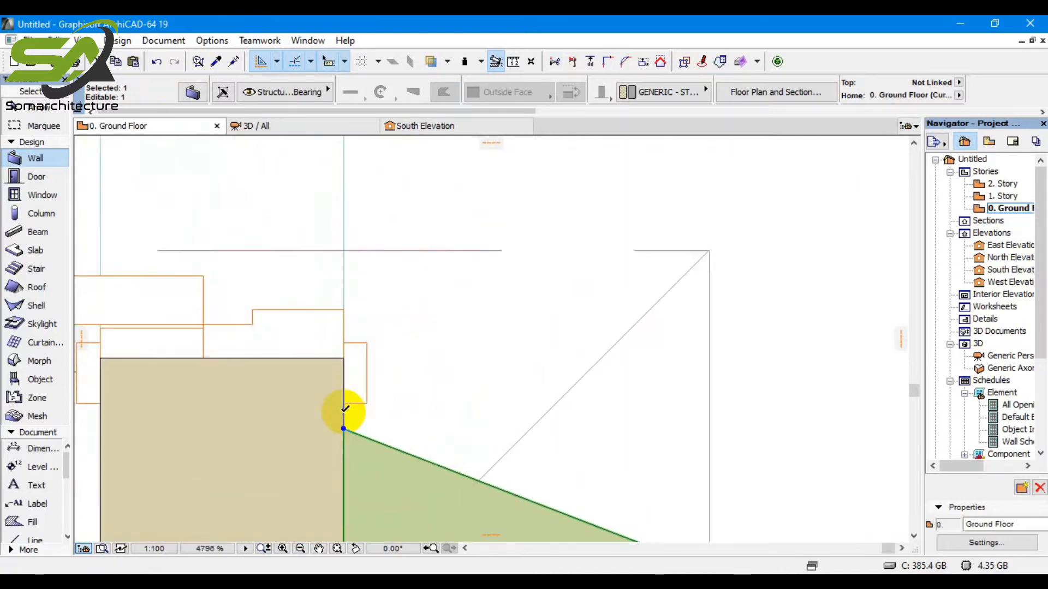
{"action": "key", "text": "ctrl+d"}
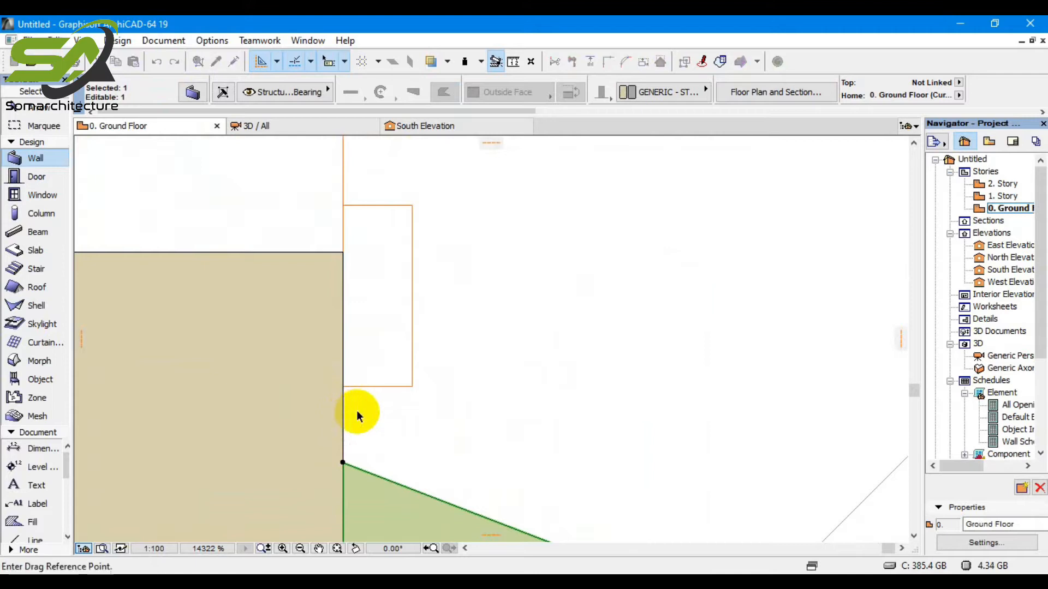
{"action": "left_click", "coordinate": [343, 464]}
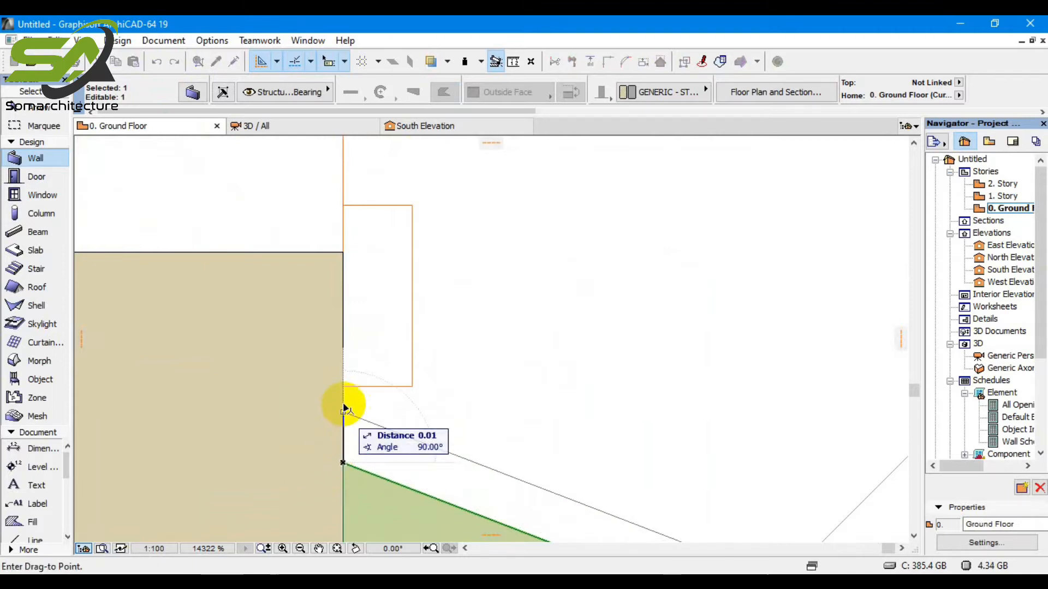
{"action": "left_click", "coordinate": [343, 387]}
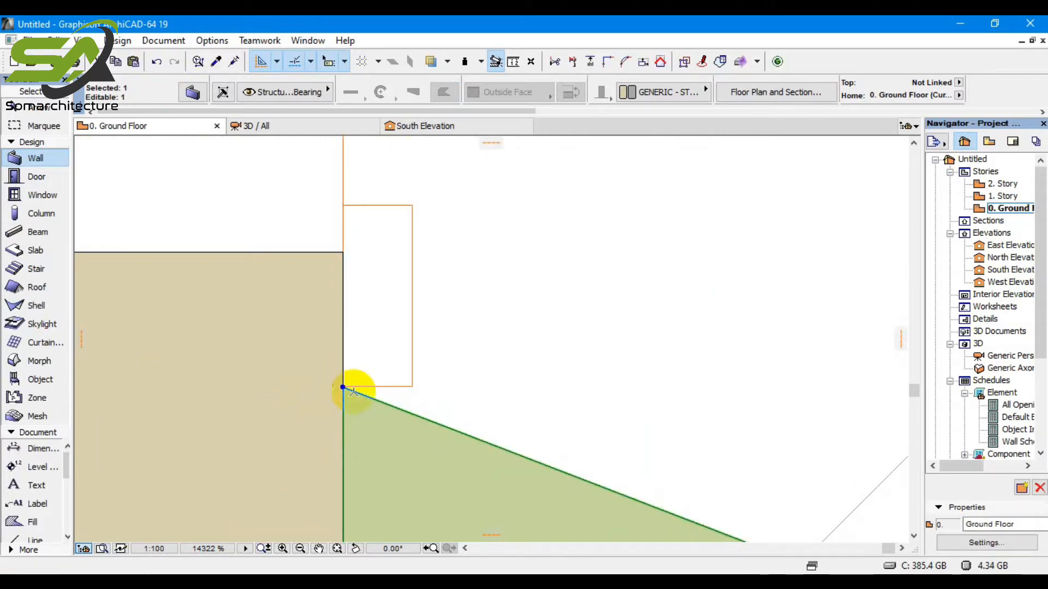
Fine-adjust the mirrored polygon wall's position so its upper corner aligns with the lower edge line of the gate frame
{"action": "scroll", "coordinate": [352, 389], "scroll_direction": "up", "scroll_amount": 6}
{"action": "scroll", "coordinate": [291, 341], "scroll_direction": "down", "scroll_amount": 6}
{"action": "scroll", "coordinate": [300, 362], "scroll_direction": "up", "scroll_amount": 12}
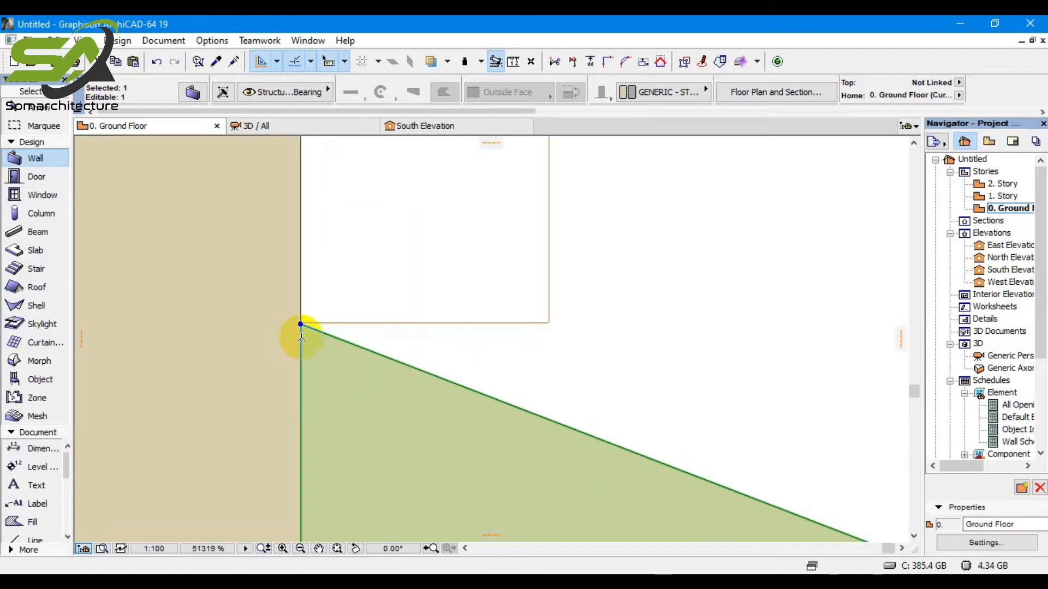
{"action": "key", "text": "ctrl+d"}
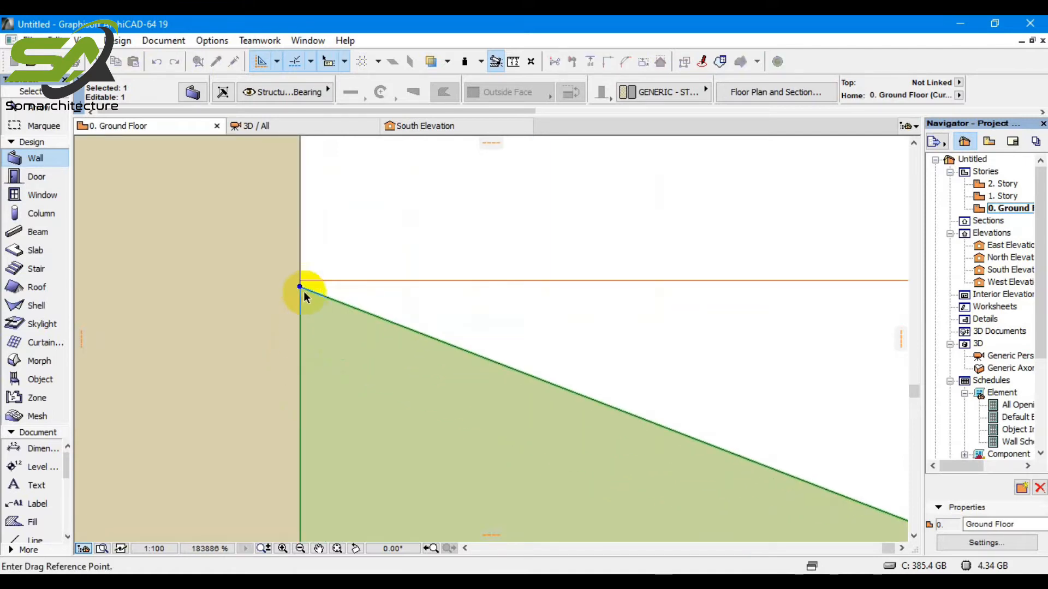
{"action": "left_click", "coordinate": [300, 288]}
{"action": "left_click", "coordinate": [301, 280]}
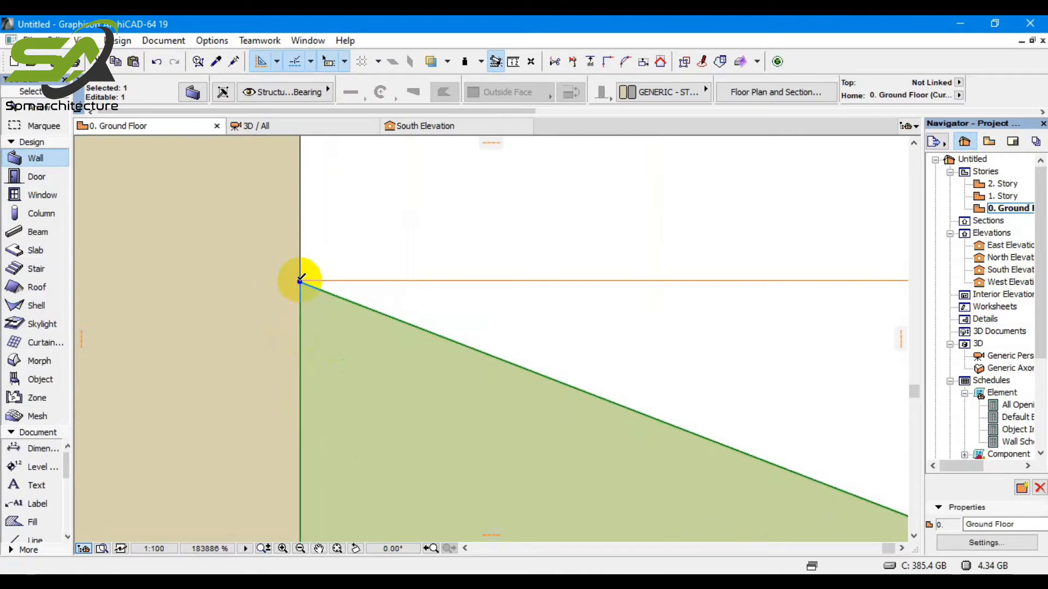
{"action": "scroll", "coordinate": [300, 281], "scroll_direction": "up", "scroll_amount": 8}
{"action": "left_click", "coordinate": [300, 289]}
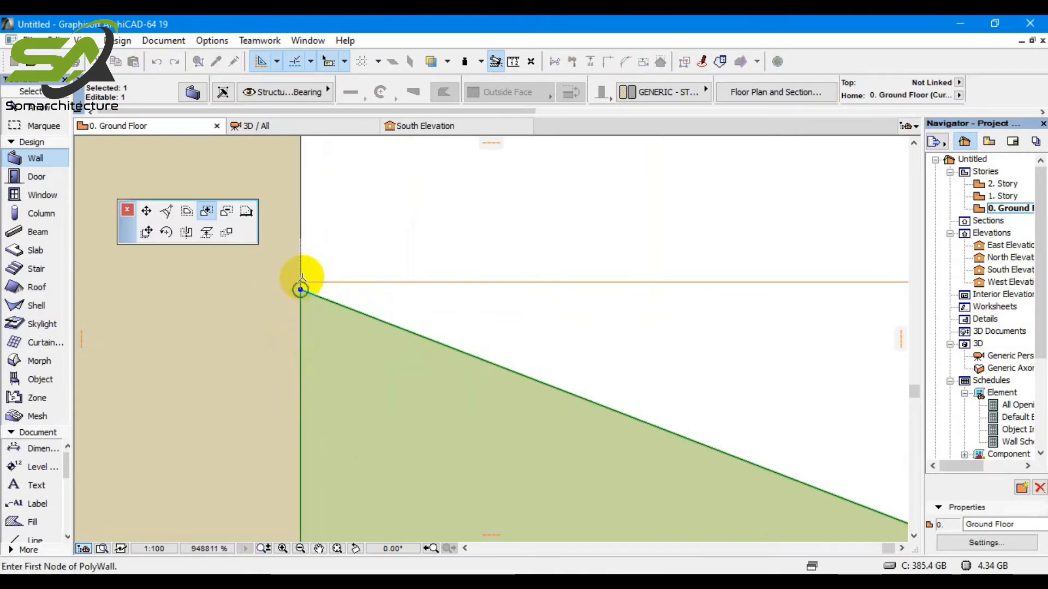
{"action": "left_click", "coordinate": [145, 211]}
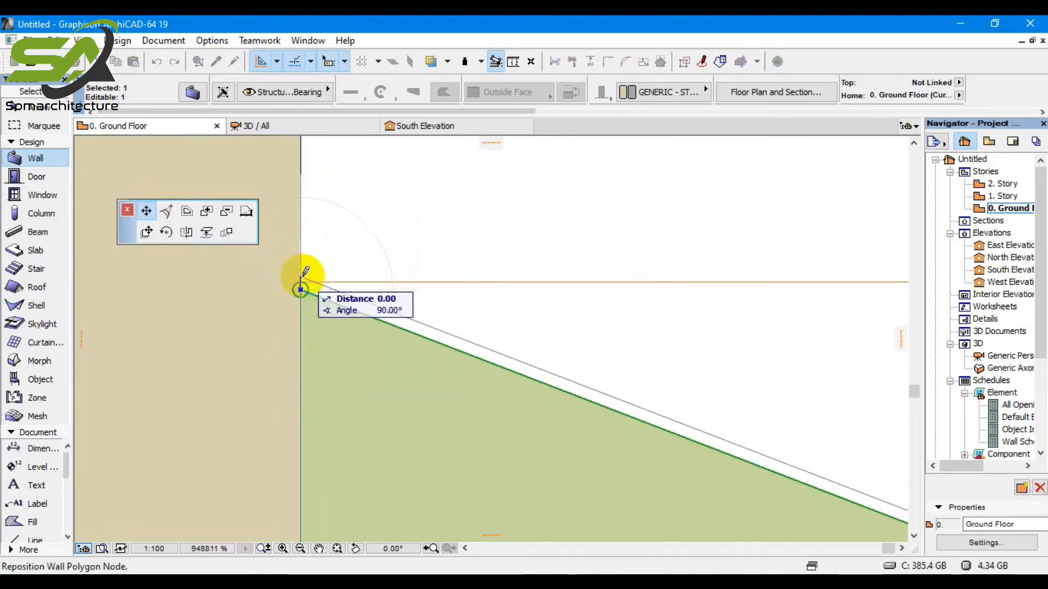
{"action": "left_click", "coordinate": [146, 232]}
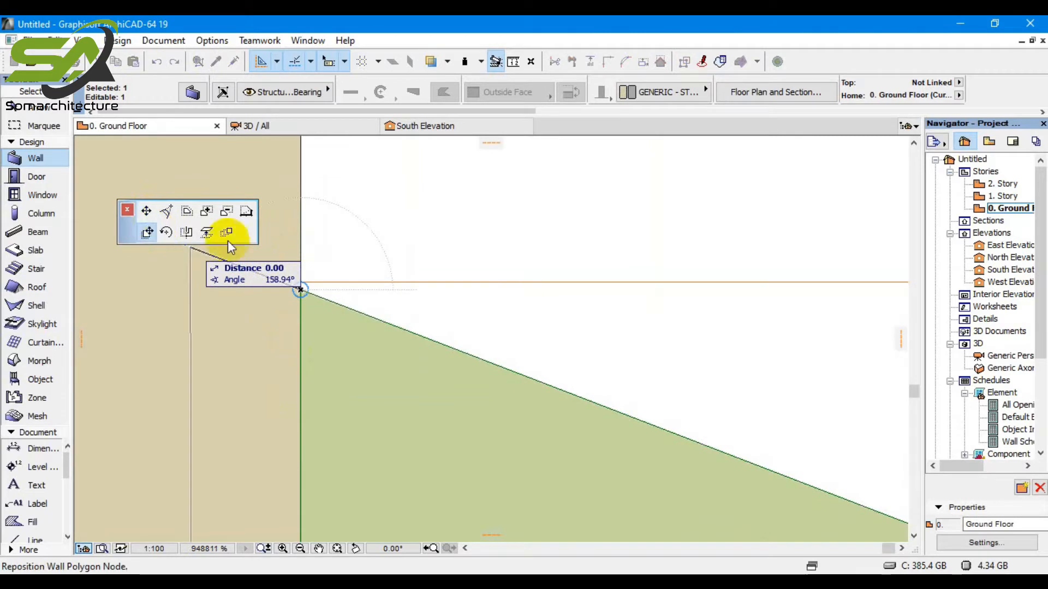
{"action": "left_click", "coordinate": [301, 282]}
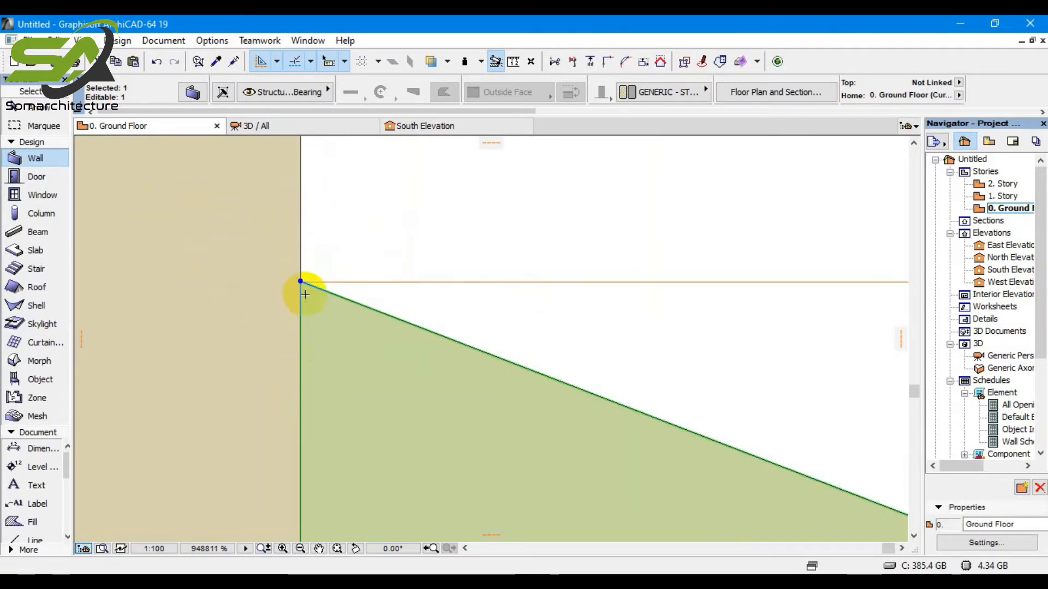
Move the mirrored polygon wall 0.05 down along the wall face, away from the gate frame, and deselect it
{"action": "key", "text": "ctrl+d"}
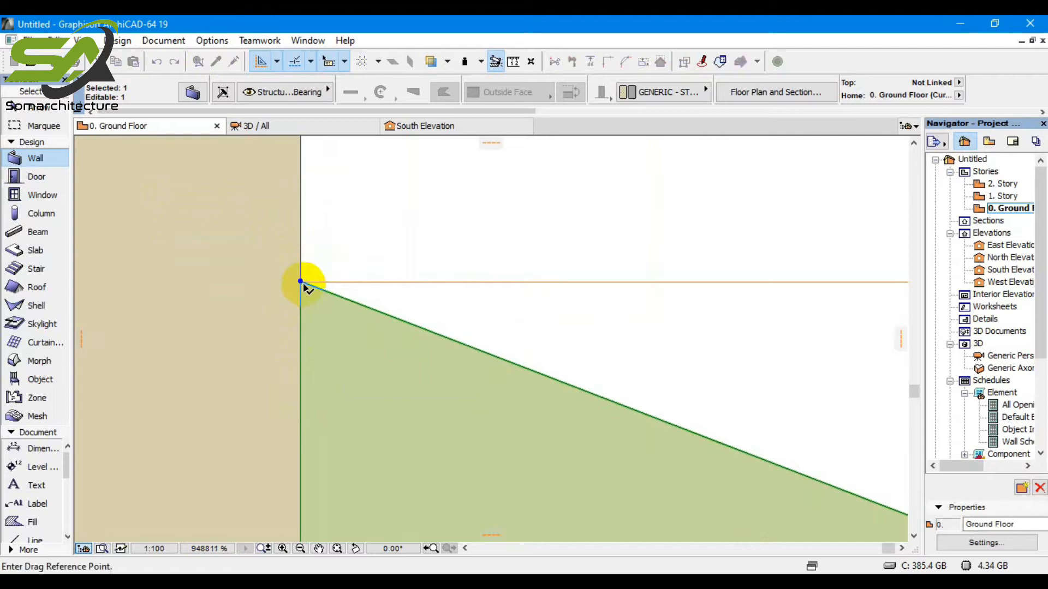
{"action": "left_click", "coordinate": [301, 281]}
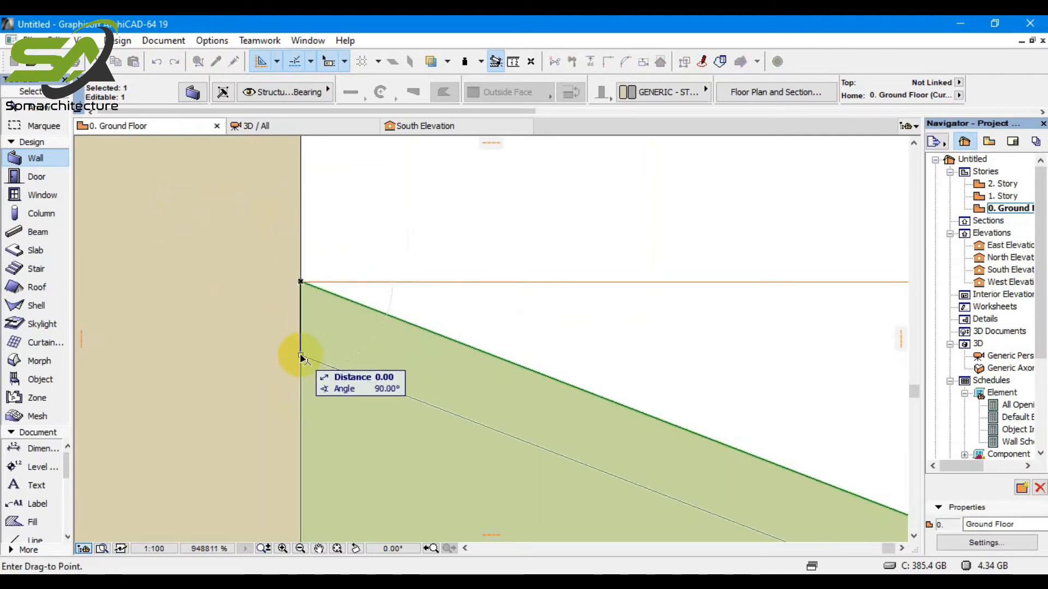
{"action": "type", "text": ".05"}
{"action": "key", "text": "Return"}
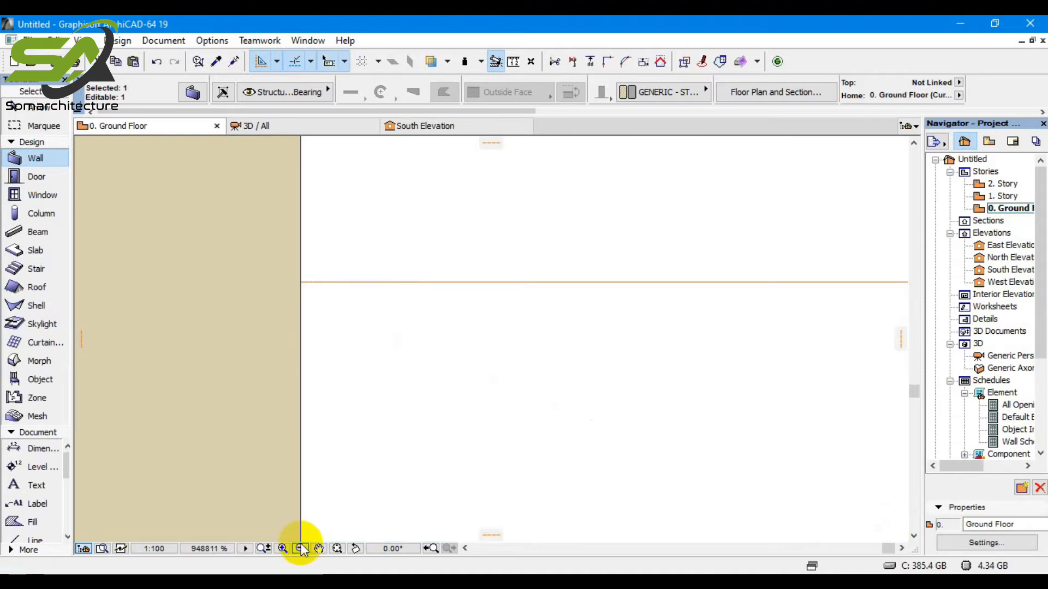
{"action": "scroll", "coordinate": [386, 337], "scroll_direction": "down", "scroll_amount": 6}
{"action": "scroll", "coordinate": [335, 357], "scroll_direction": "down", "scroll_amount": 8}
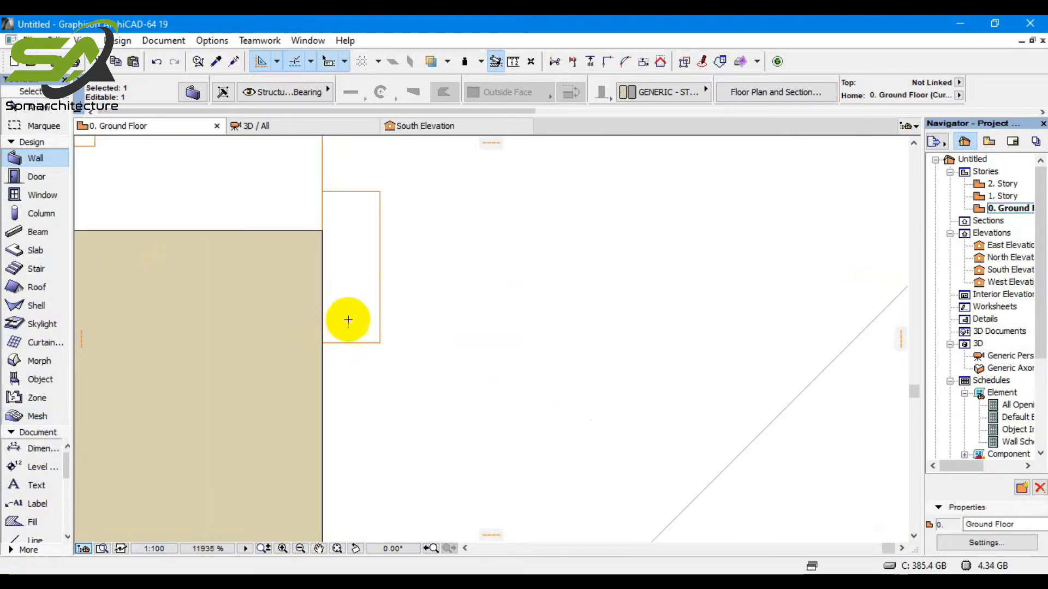
{"action": "scroll", "coordinate": [355, 303], "scroll_direction": "down", "scroll_amount": 2}
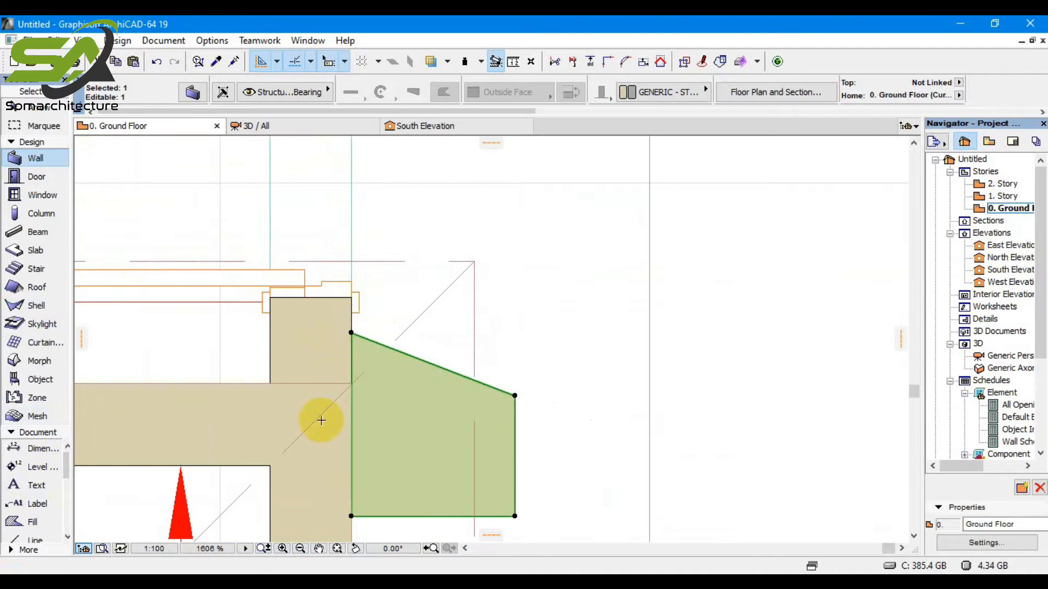
{"action": "key", "text": "Escape"}
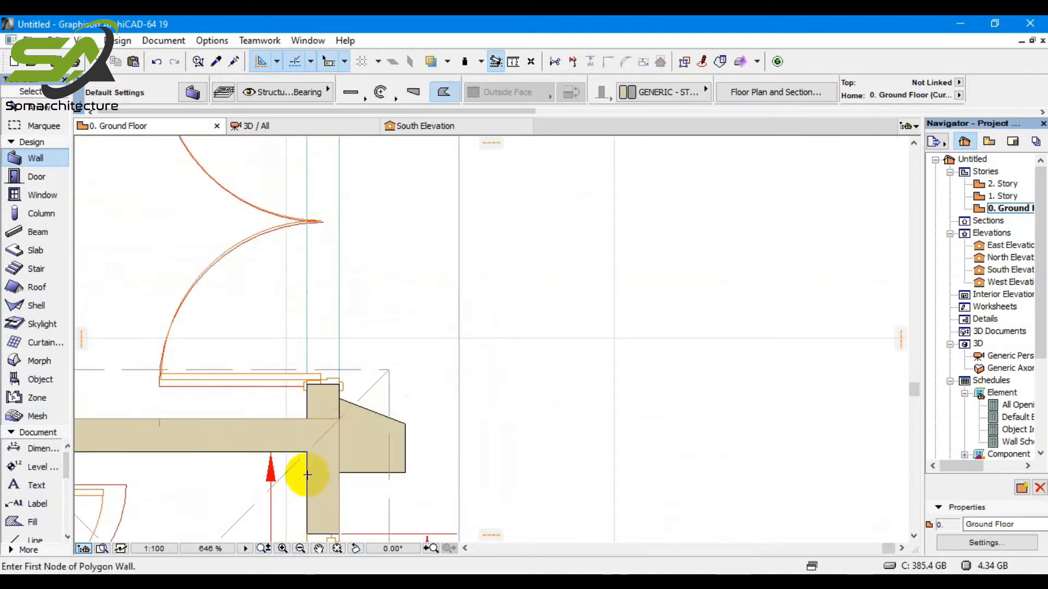
{"action": "scroll", "coordinate": [324, 446], "scroll_direction": "down", "scroll_amount": 2}
{"action": "scroll", "coordinate": [321, 284], "scroll_direction": "up", "scroll_amount": 2}
{"action": "scroll", "coordinate": [318, 293], "scroll_direction": "up", "scroll_amount": 2}
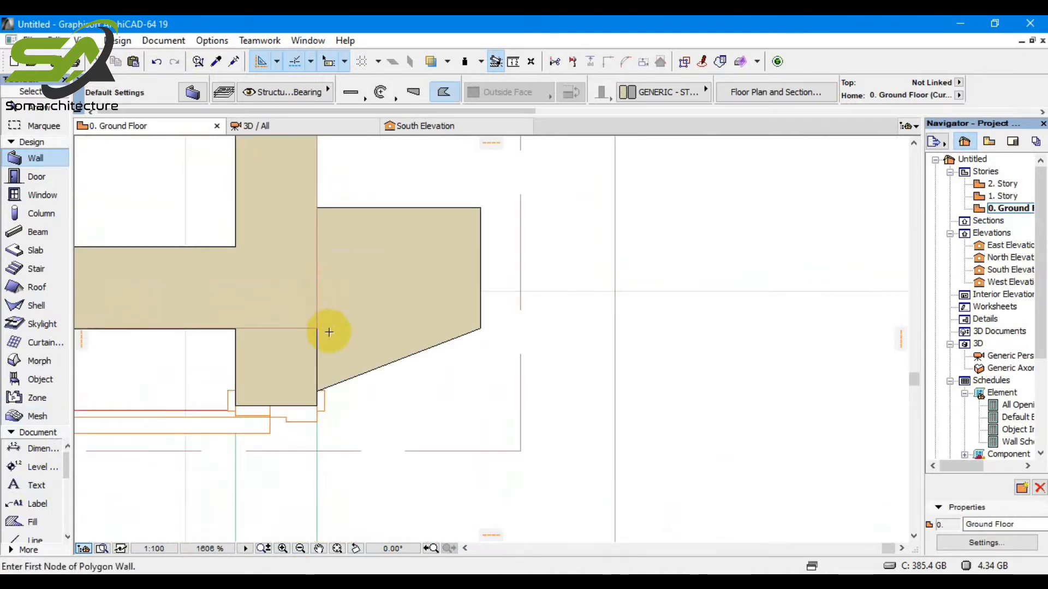
Move the polygon wall above the gate so that its lower inner corner meets the upper edge line of the gate frame
{"action": "left_click", "coordinate": [331, 336], "text": "shift"}
{"action": "scroll", "coordinate": [338, 344], "scroll_direction": "up", "scroll_amount": 4}
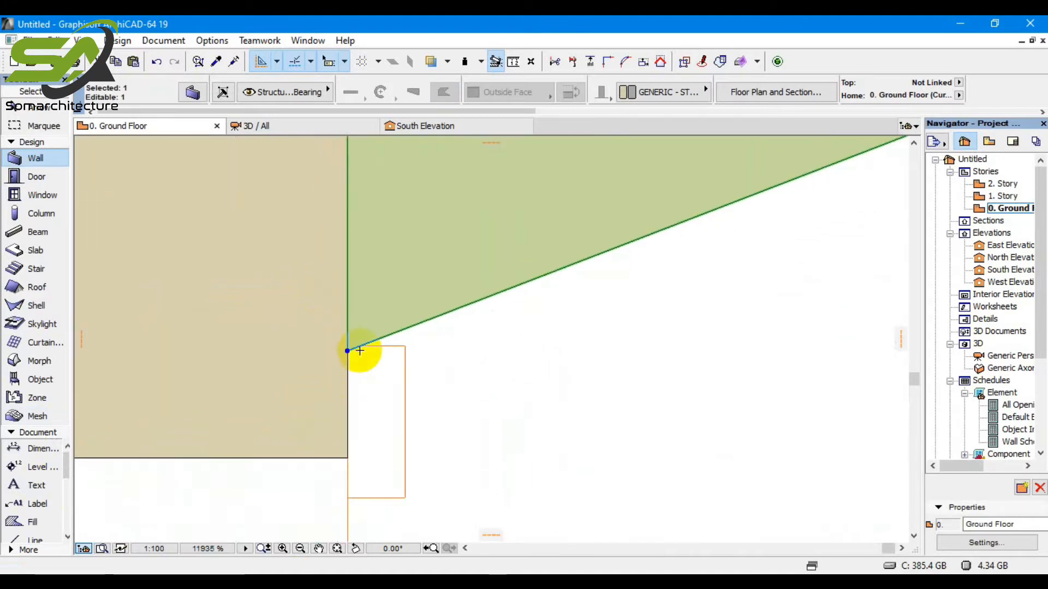
{"action": "key", "text": "ctrl+d"}
{"action": "scroll", "coordinate": [358, 352], "scroll_direction": "up", "scroll_amount": 2}
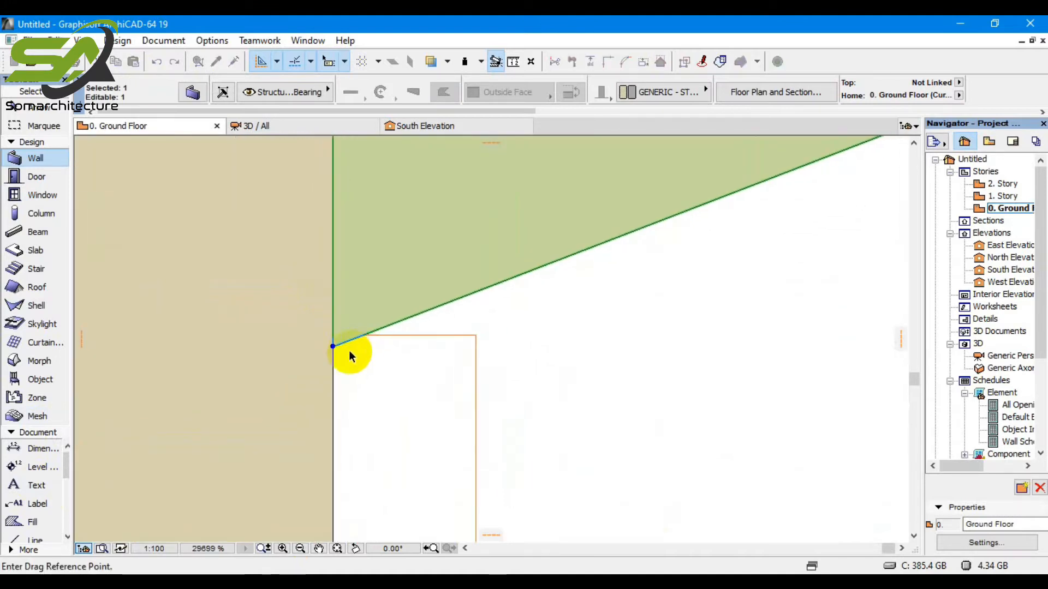
{"action": "left_click", "coordinate": [332, 348]}
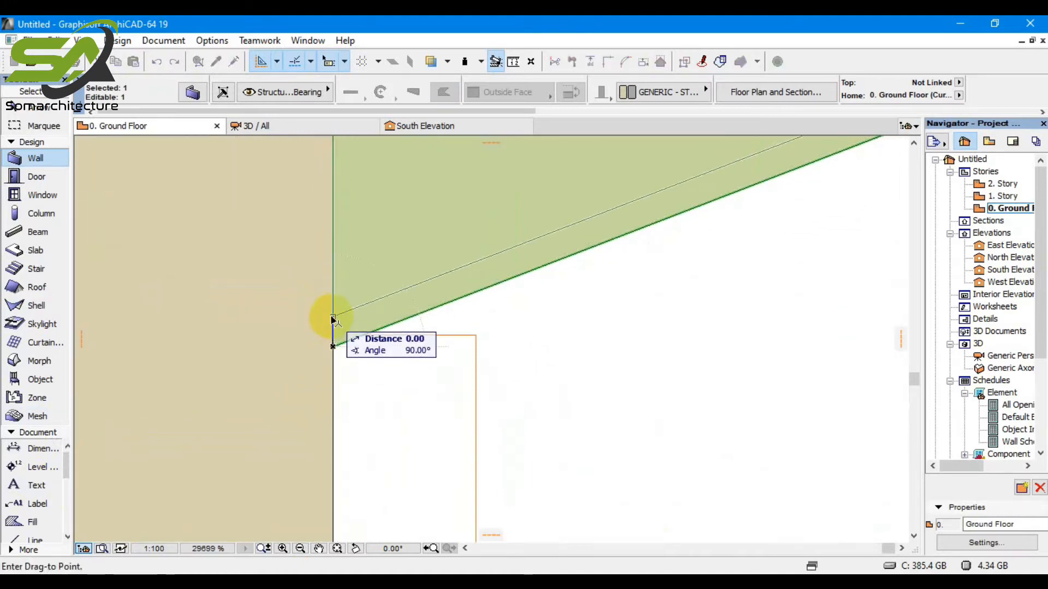
{"action": "left_click", "coordinate": [475, 339]}
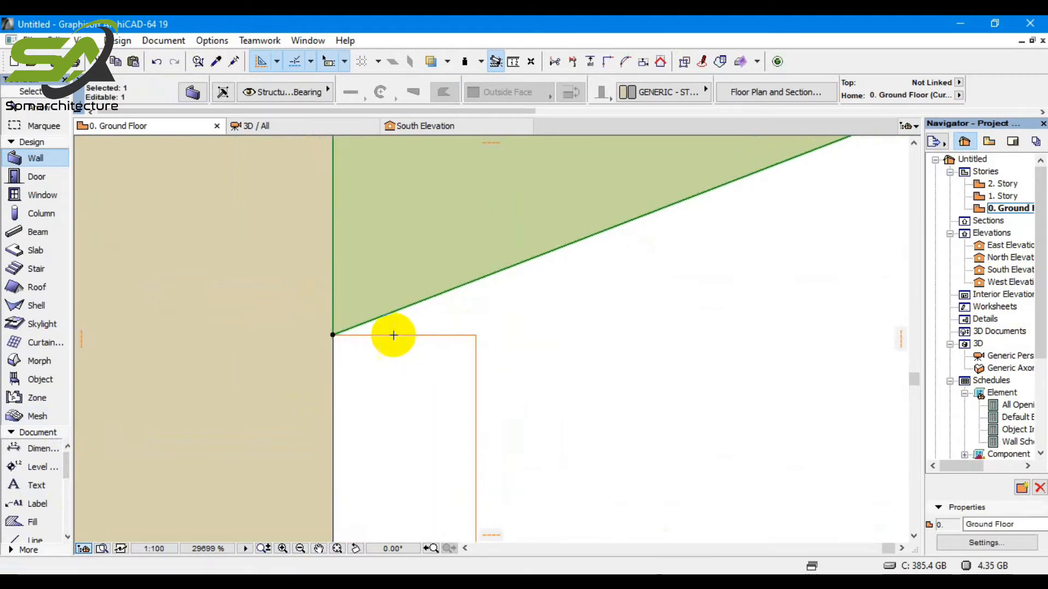
Move the upper polygon wall 0.05 up along the wall face, away from the gate frame
{"action": "key", "text": "ctrl+d"}
{"action": "left_click", "coordinate": [334, 336]}
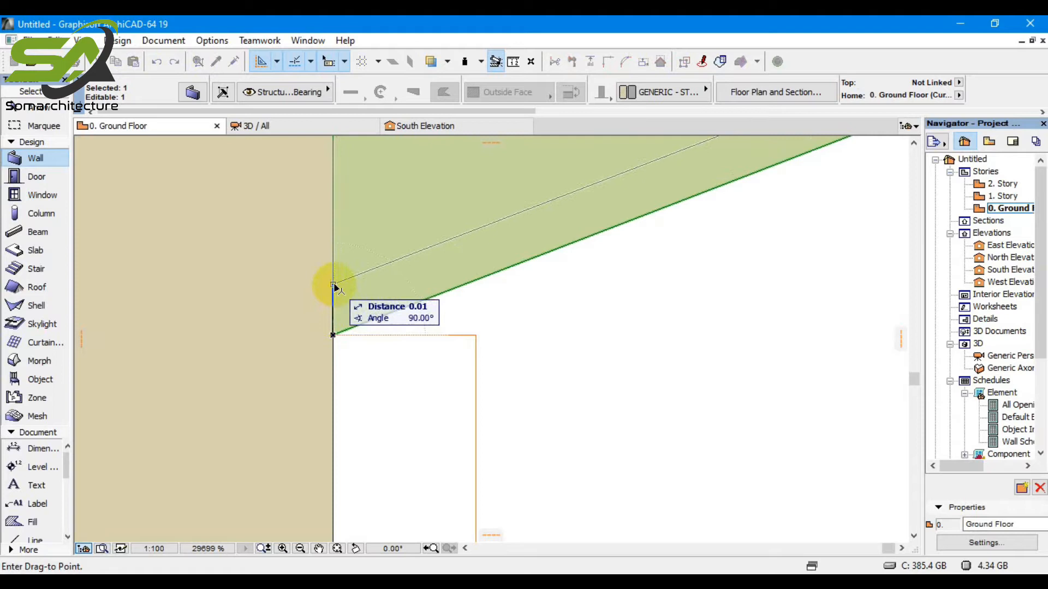
{"action": "type", "text": "."}
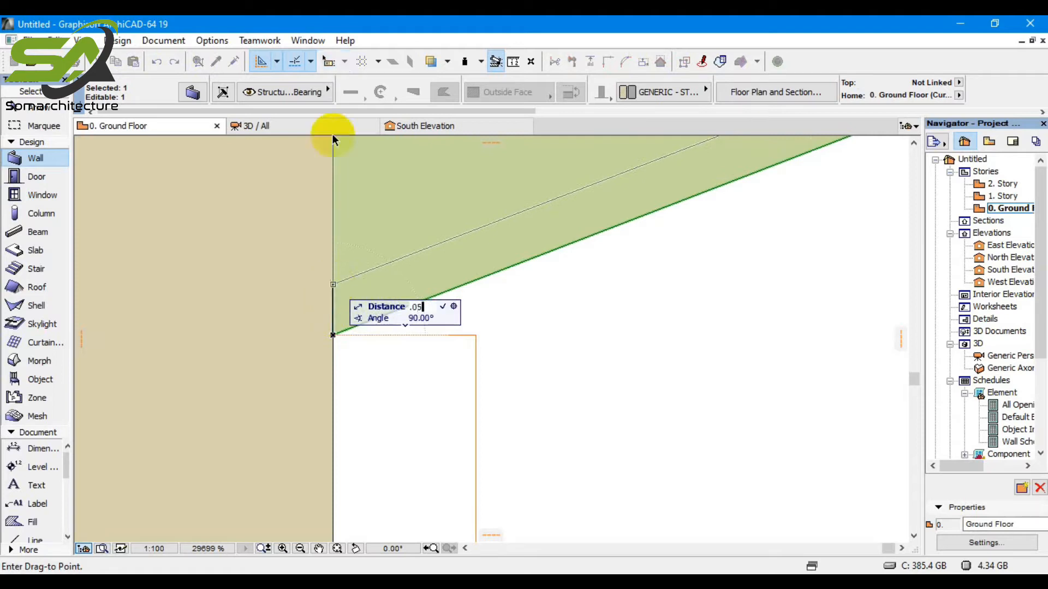
{"action": "key", "text": "Return"}
{"action": "scroll", "coordinate": [335, 269], "scroll_direction": "down", "scroll_amount": 6}
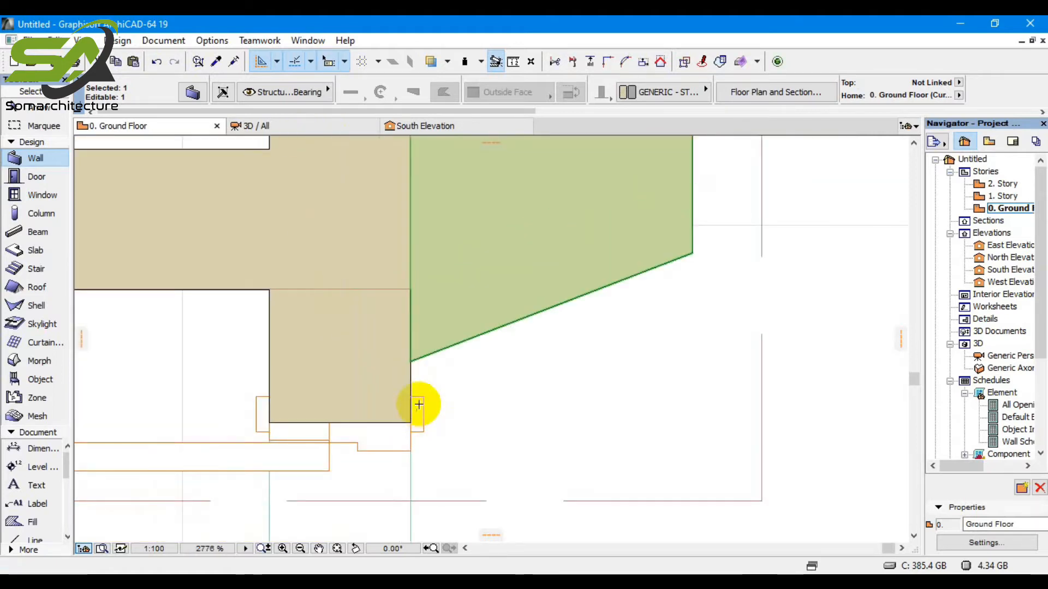
{"action": "scroll", "coordinate": [419, 404], "scroll_direction": "down", "scroll_amount": 3}
Examine the two pillars beside the double gate in the 3D view and on the ground floor plan
{"action": "left_click", "coordinate": [276, 126]}
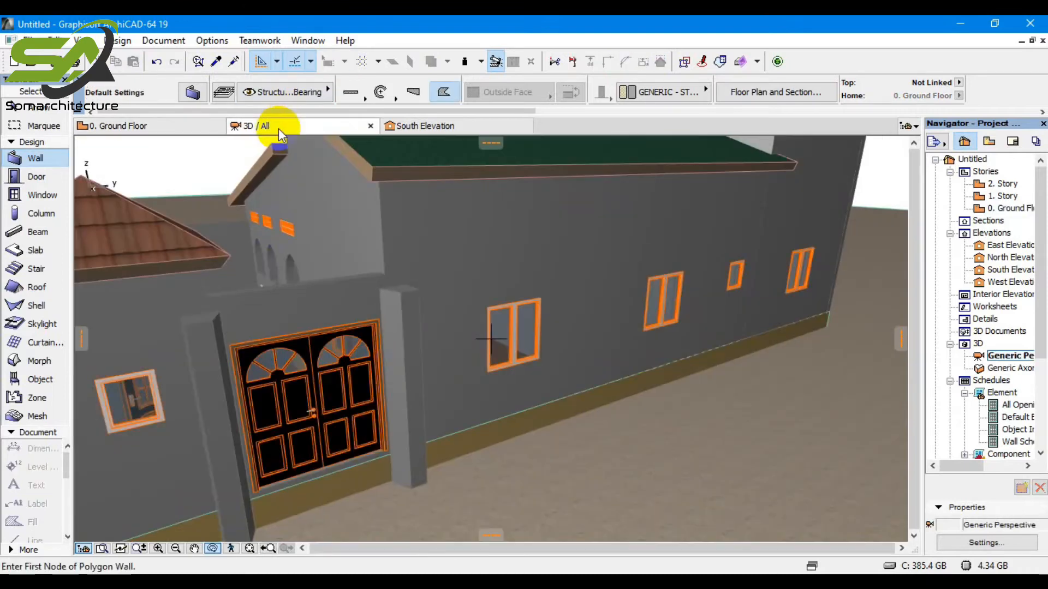
{"action": "scroll", "coordinate": [297, 445], "scroll_direction": "up", "scroll_amount": 2}
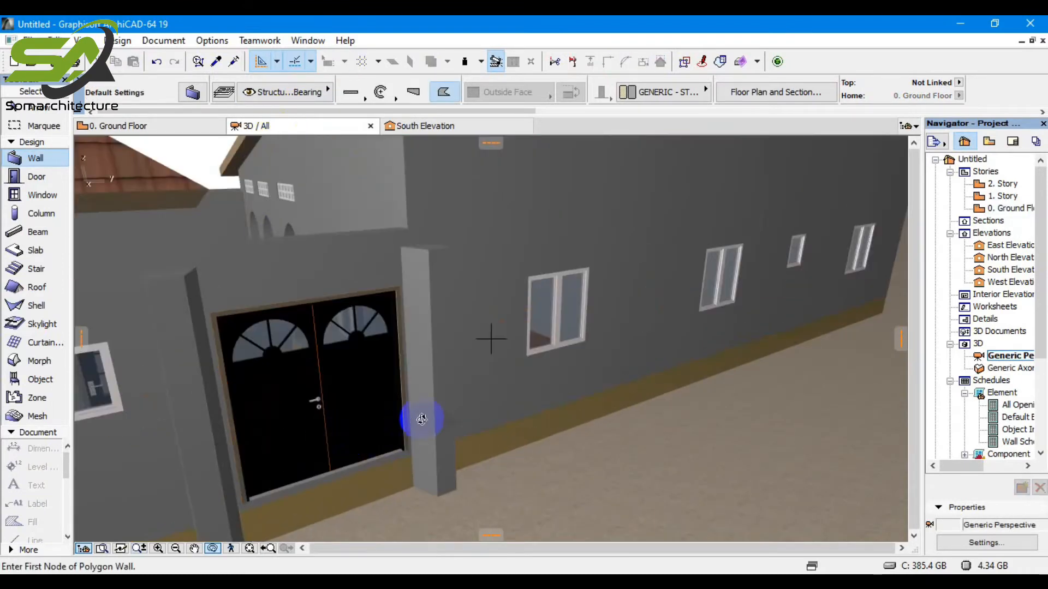
{"action": "left_click_drag", "start_coordinate": [415, 422], "coordinate": [404, 421]}
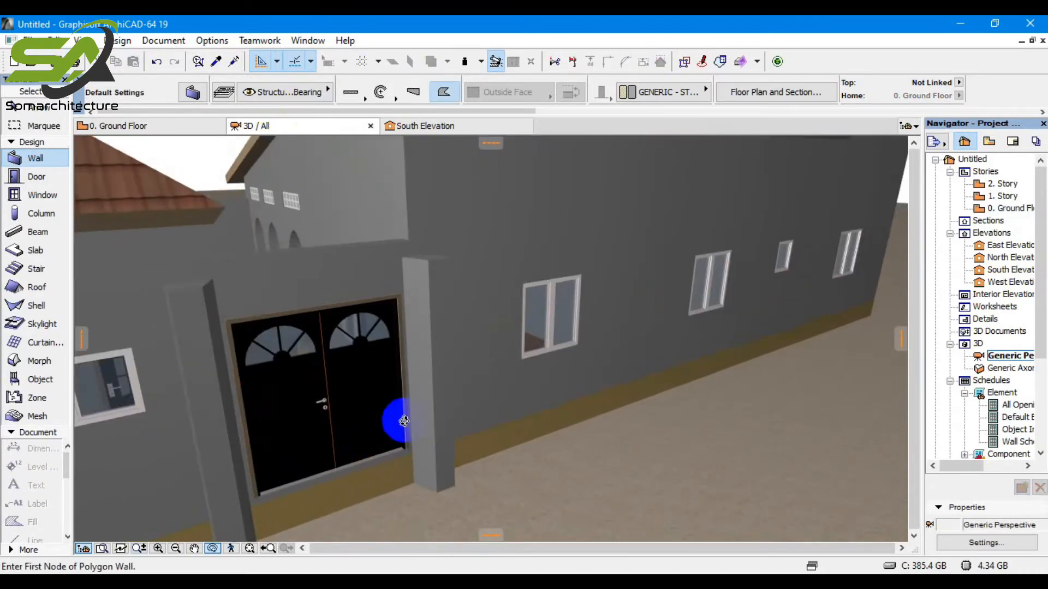
{"action": "left_click", "coordinate": [139, 126]}
{"action": "key", "text": "Escape"}
{"action": "scroll", "coordinate": [356, 281], "scroll_direction": "down", "scroll_amount": 4}
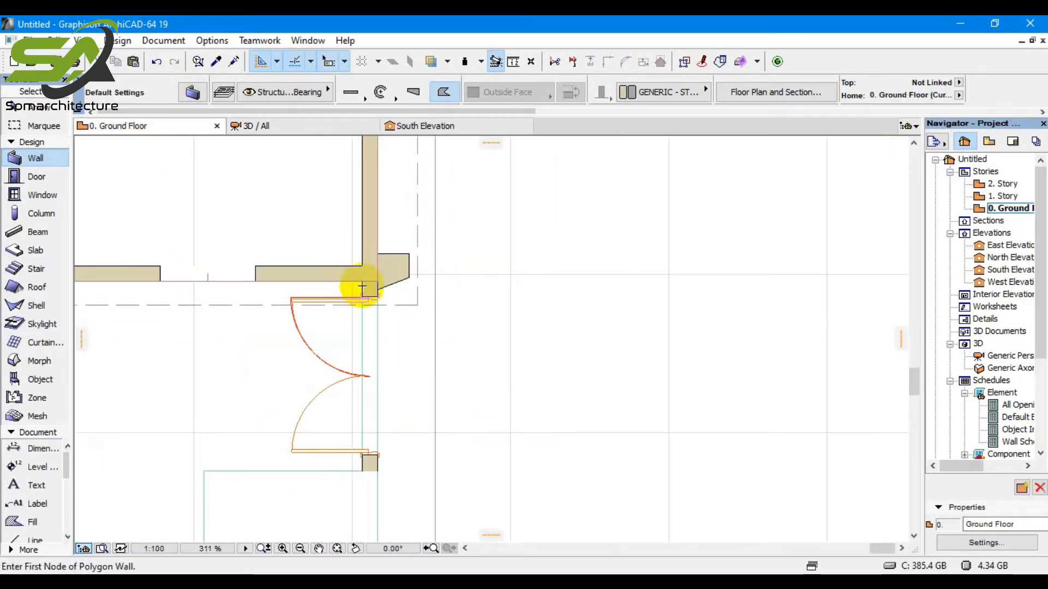
{"action": "scroll", "coordinate": [390, 351], "scroll_direction": "down", "scroll_amount": 2}
{"action": "scroll", "coordinate": [403, 339], "scroll_direction": "up", "scroll_amount": 2}
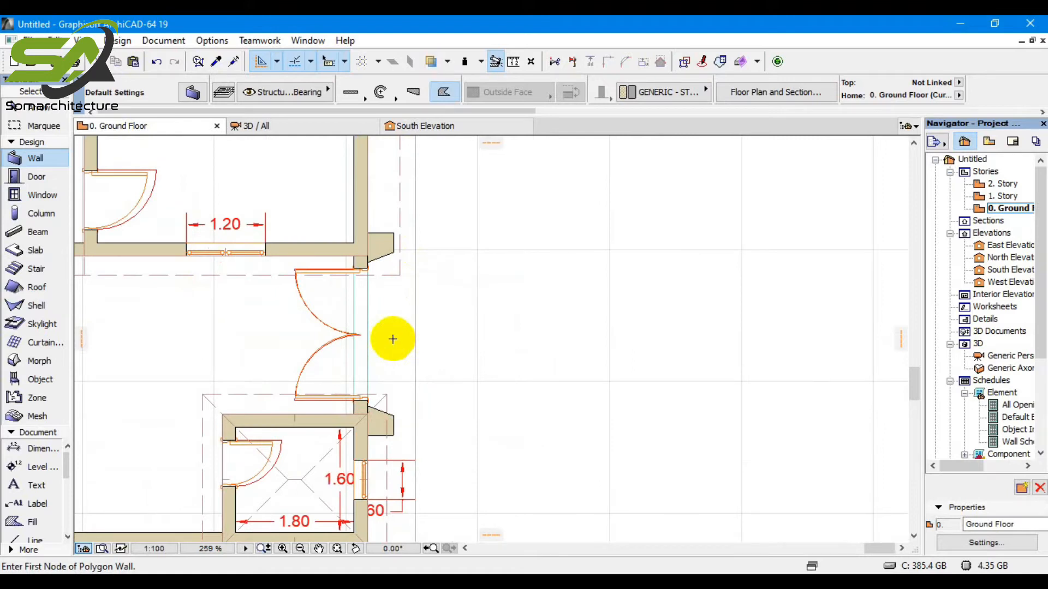
{"action": "scroll", "coordinate": [352, 334], "scroll_direction": "down", "scroll_amount": 2}
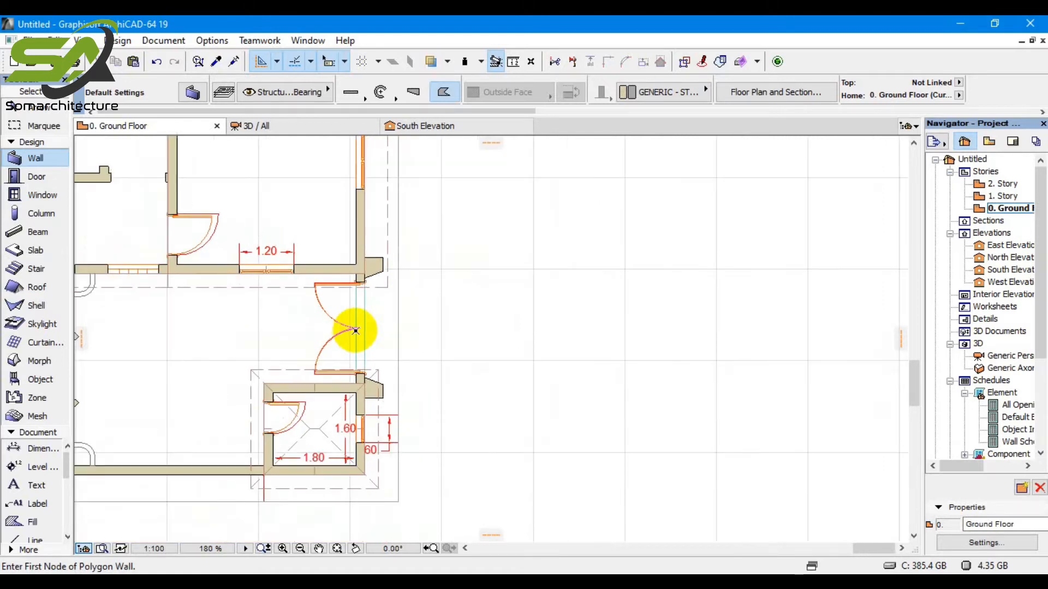
{"action": "scroll", "coordinate": [356, 336], "scroll_direction": "up", "scroll_amount": 2}
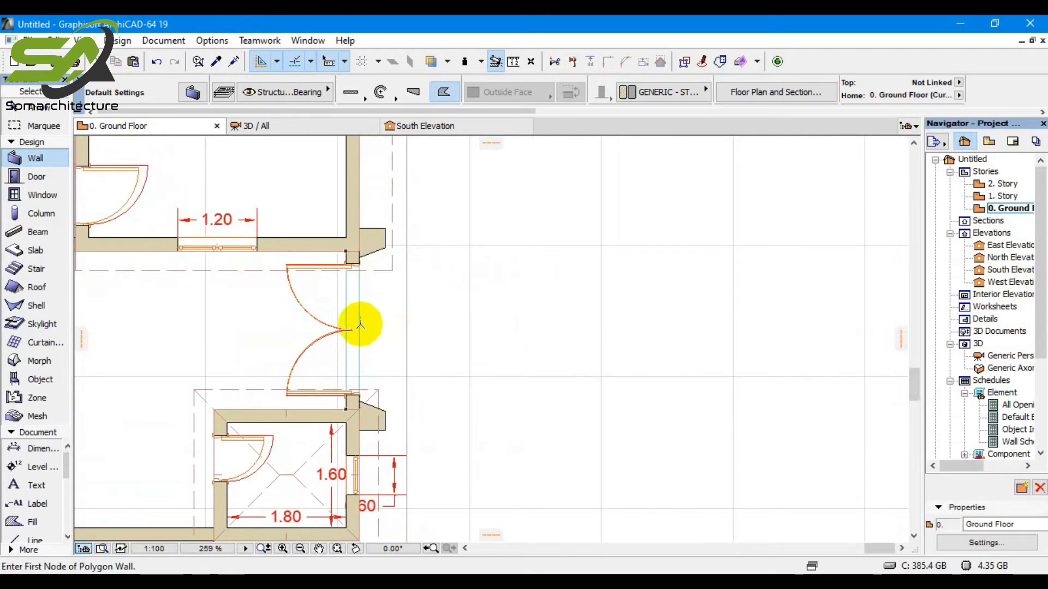
Place a vertical elevation line about 4.6 long outside the double gate on the ground floor plan, looking toward the gate
{"action": "left_click", "coordinate": [30, 142]}
{"action": "left_click", "coordinate": [44, 356]}
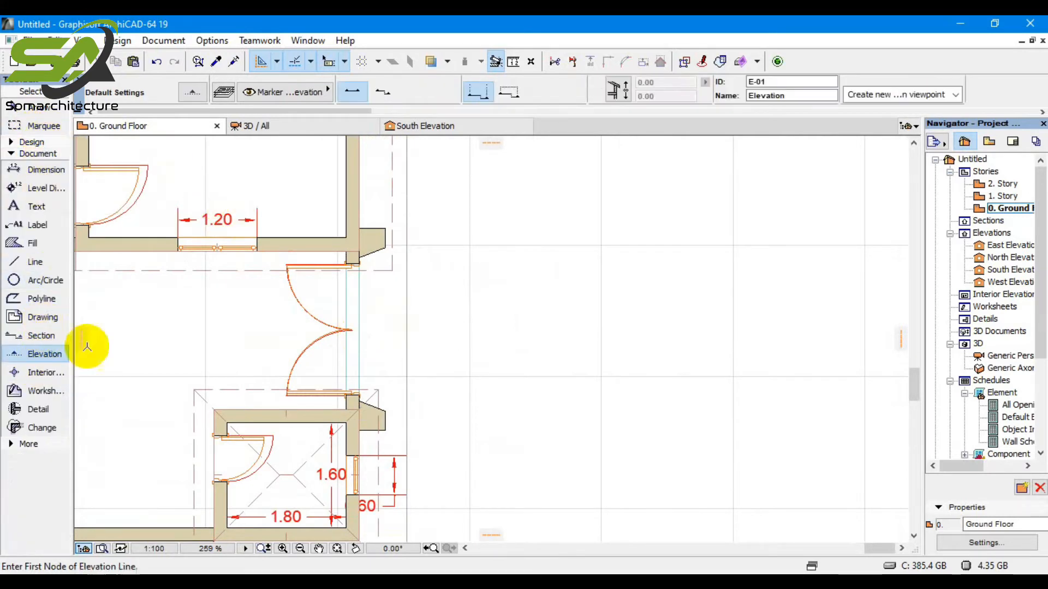
{"action": "left_click", "coordinate": [476, 207]}
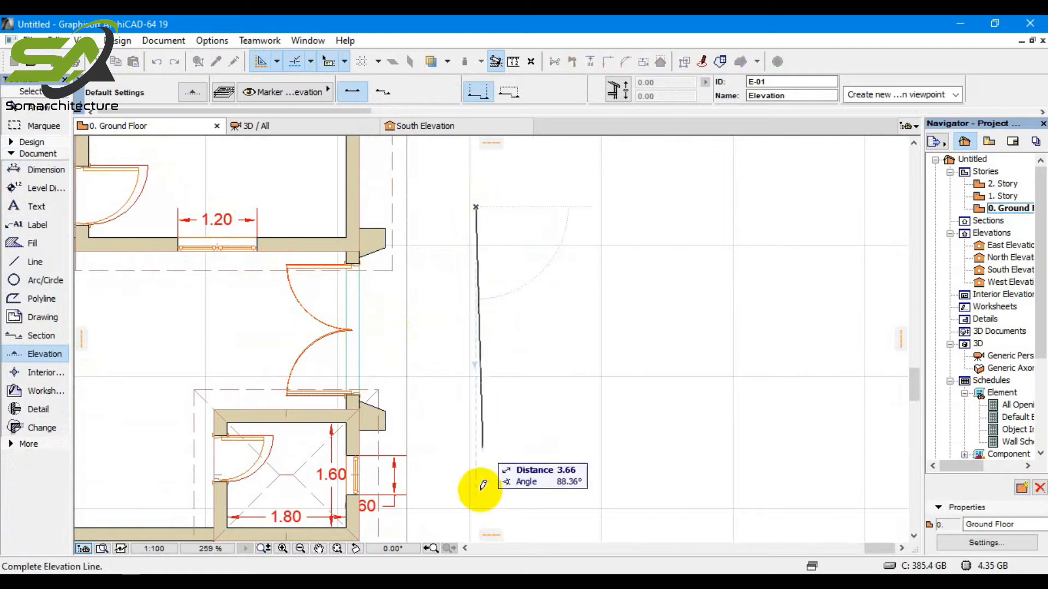
{"action": "scroll", "coordinate": [457, 268], "scroll_direction": "down", "scroll_amount": 3}
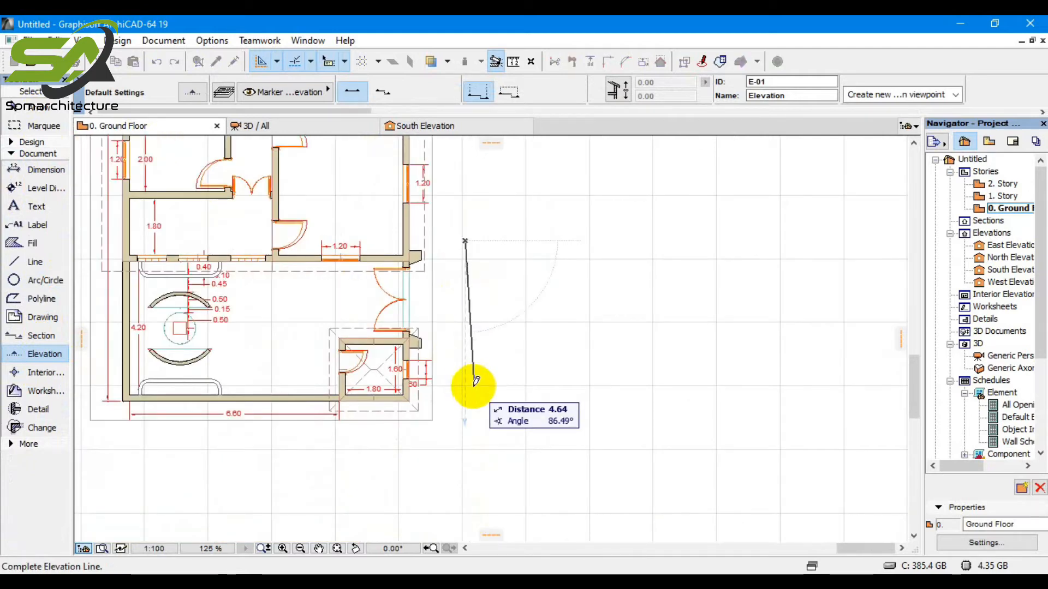
{"action": "left_click", "coordinate": [469, 384]}
{"action": "left_click", "coordinate": [437, 369]}
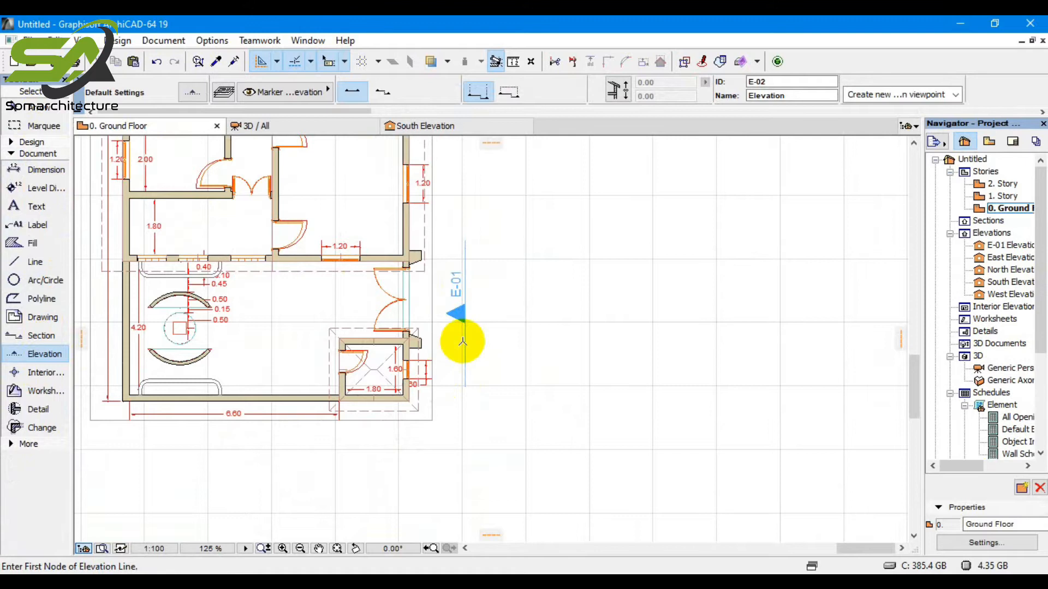
Stretch the upper end of the elevation line about 1.3 further up and open the elevation view it defines
{"action": "left_click", "coordinate": [465, 249]}
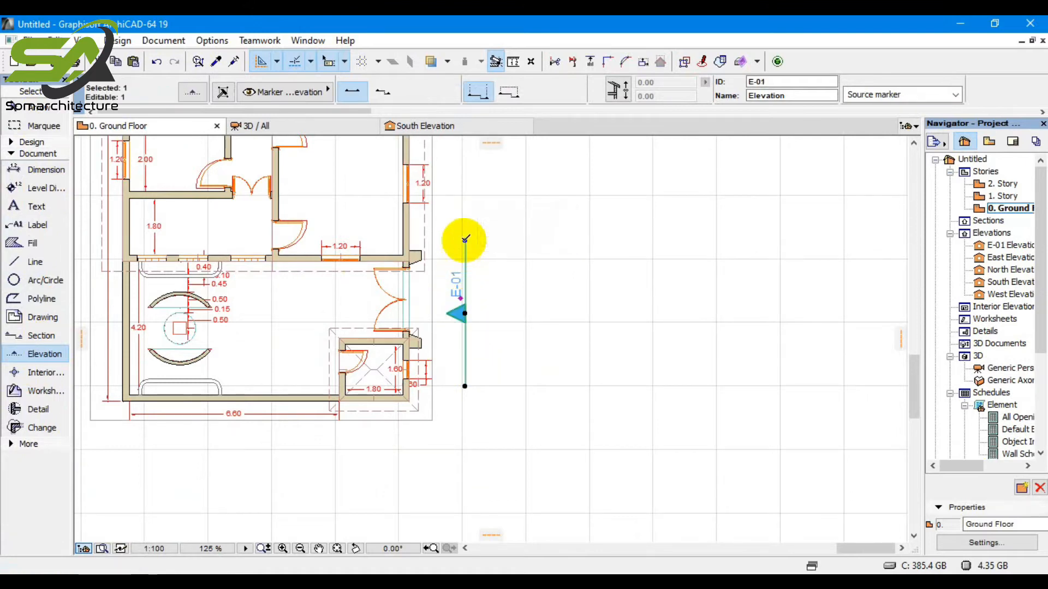
{"action": "left_click", "coordinate": [466, 253]}
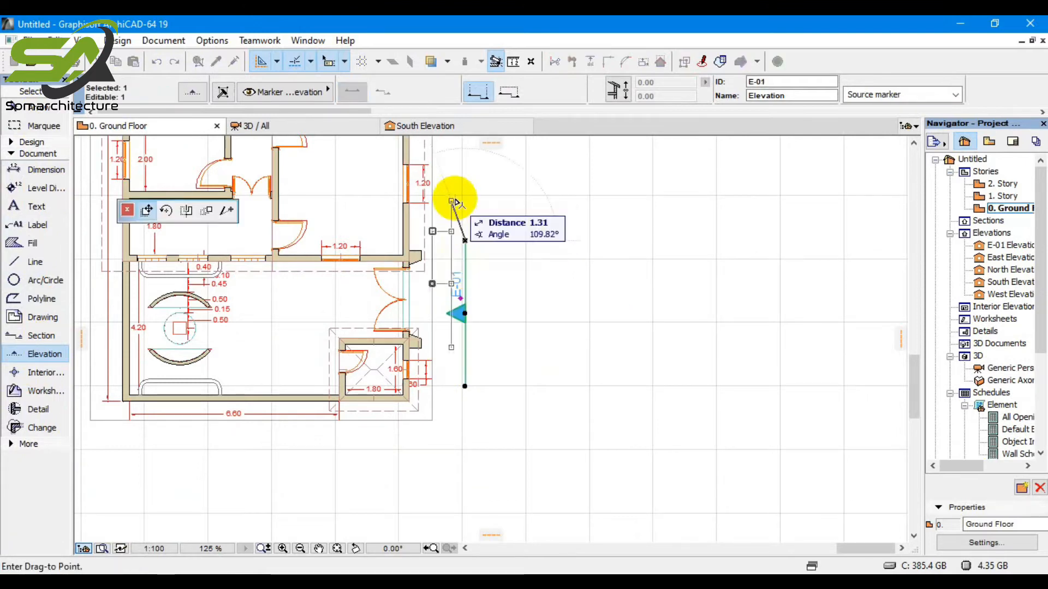
{"action": "left_click", "coordinate": [227, 210]}
{"action": "left_click", "coordinate": [462, 196]}
{"action": "right_click", "coordinate": [462, 292]}
{"action": "left_click", "coordinate": [539, 249]}
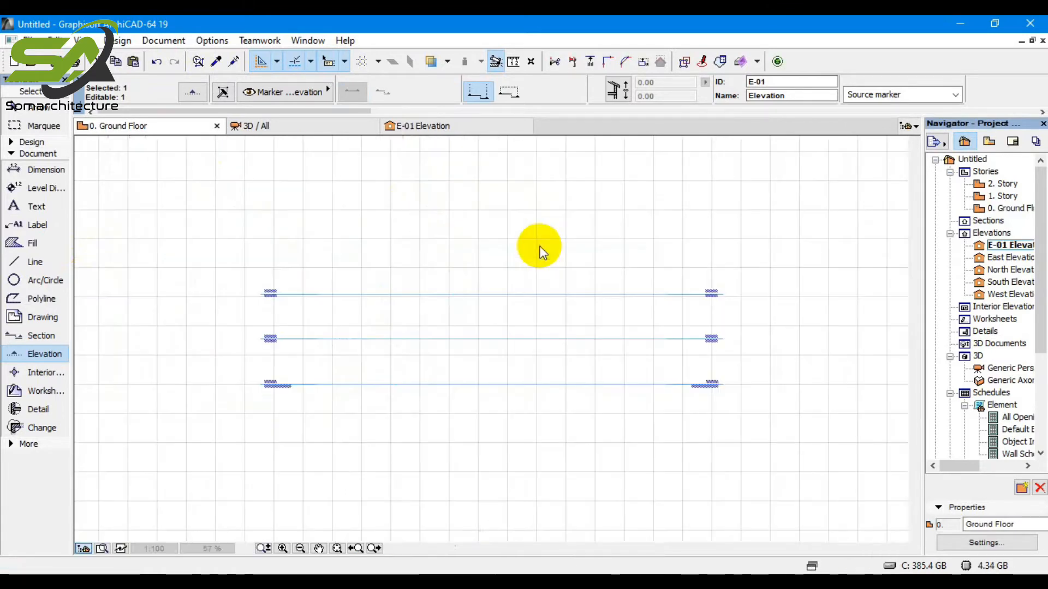
Activate the Line tool in the gate elevation for drafting at the tops of the two pillars
{"action": "scroll", "coordinate": [482, 524], "scroll_direction": "up", "scroll_amount": 5}
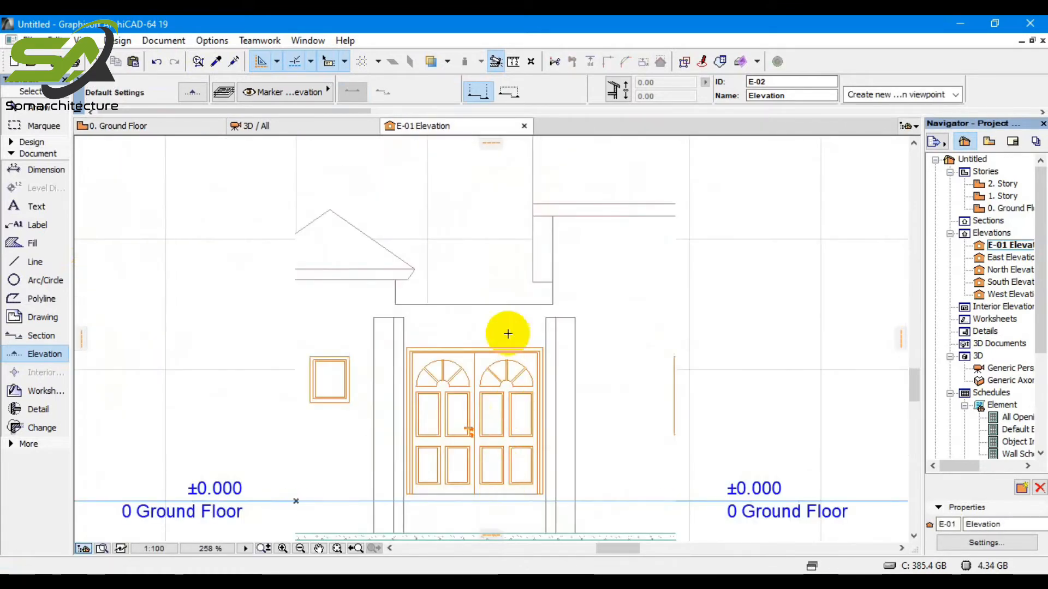
{"action": "scroll", "coordinate": [505, 331], "scroll_direction": "up", "scroll_amount": 1}
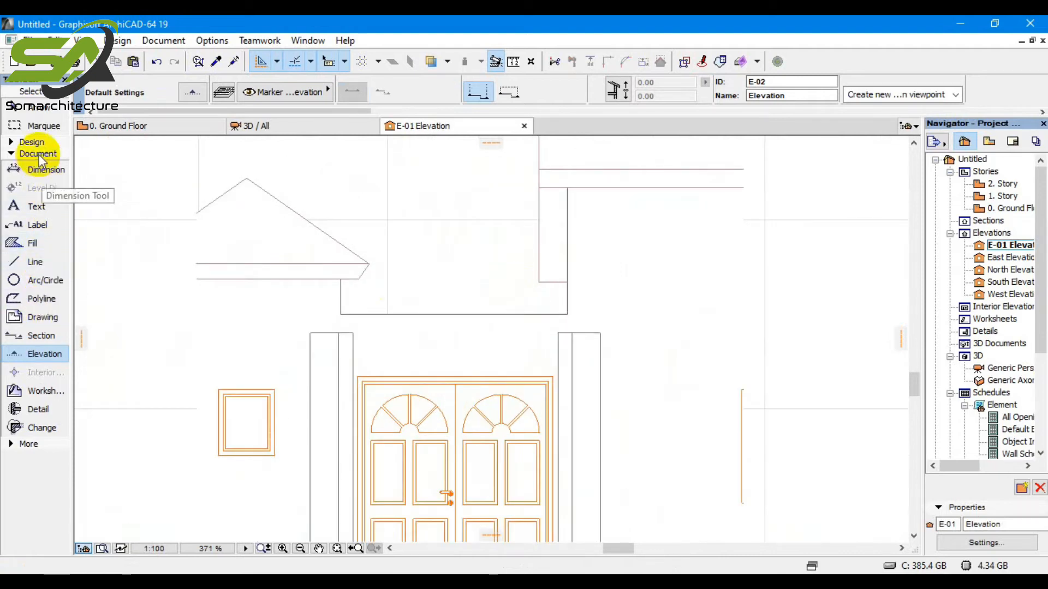
{"action": "left_click", "coordinate": [28, 142]}
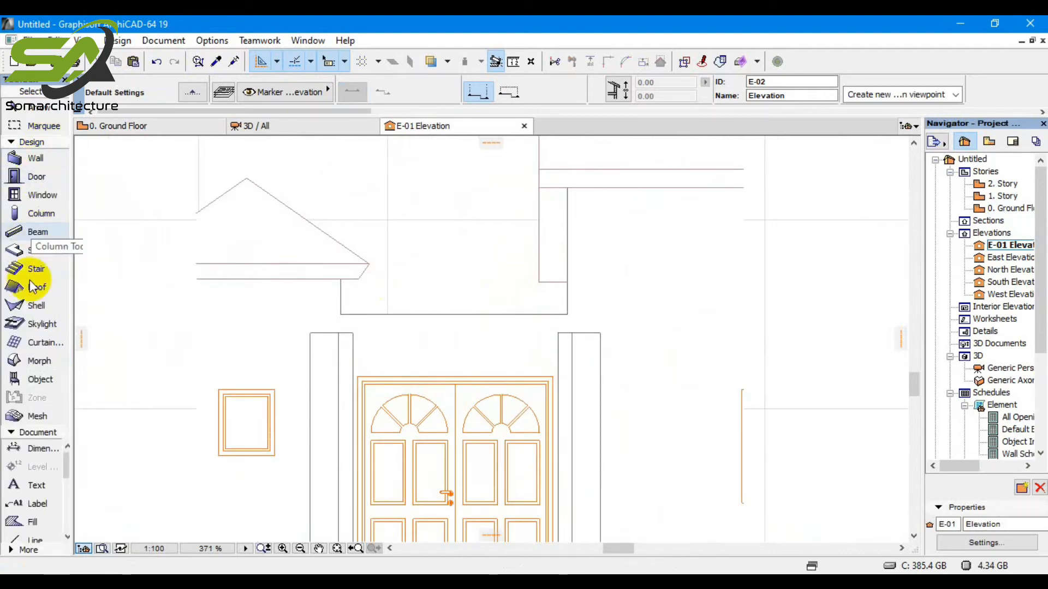
{"action": "left_click", "coordinate": [33, 541]}
{"action": "scroll", "coordinate": [367, 334], "scroll_direction": "up", "scroll_amount": 1}
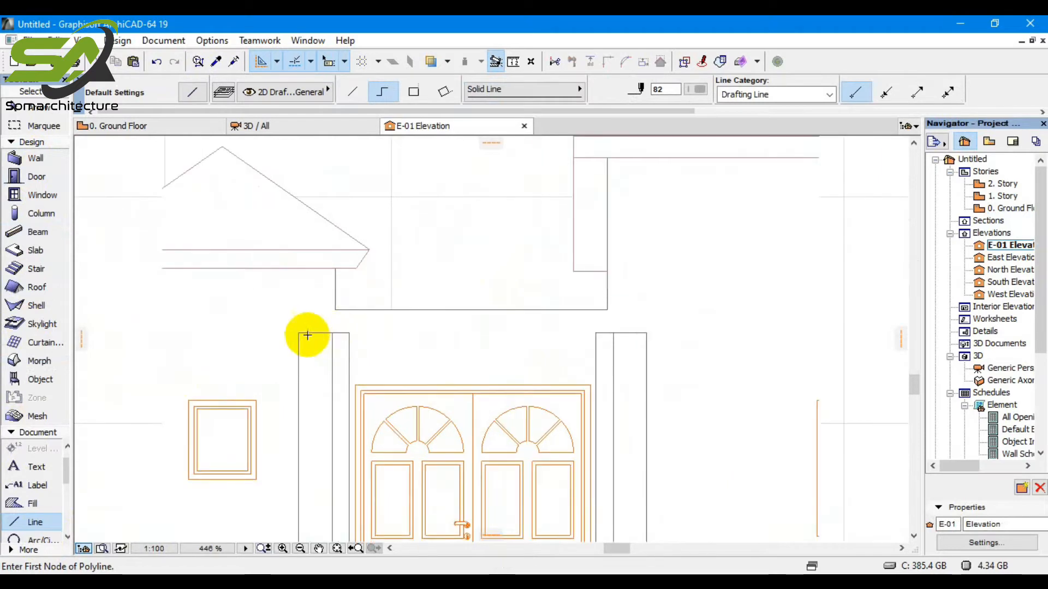
{"action": "left_click", "coordinate": [298, 332]}
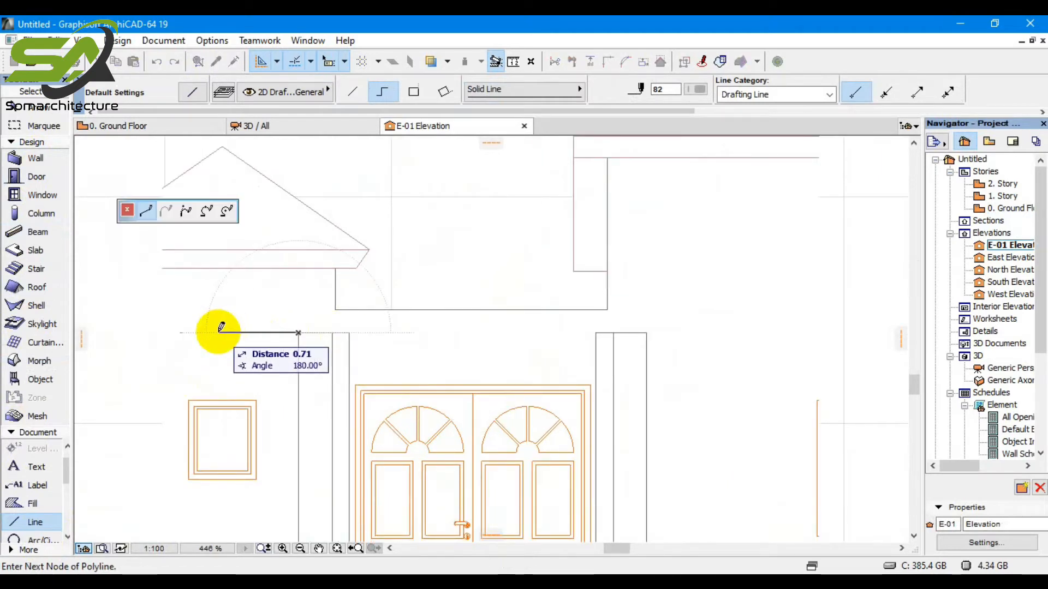
{"action": "left_click", "coordinate": [242, 333]}
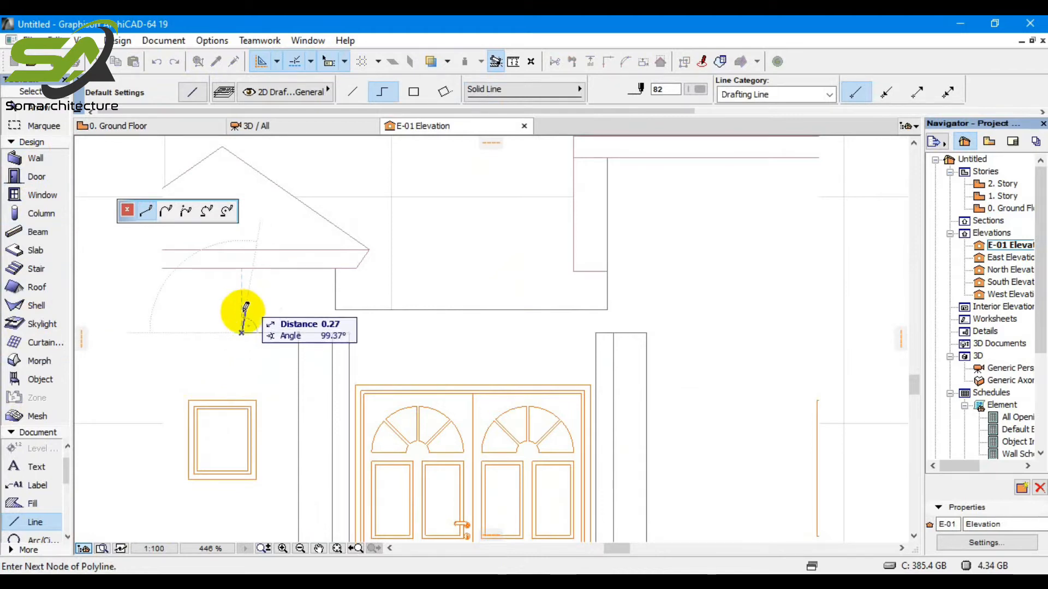
{"action": "scroll", "coordinate": [237, 346], "scroll_direction": "up", "scroll_amount": 2}
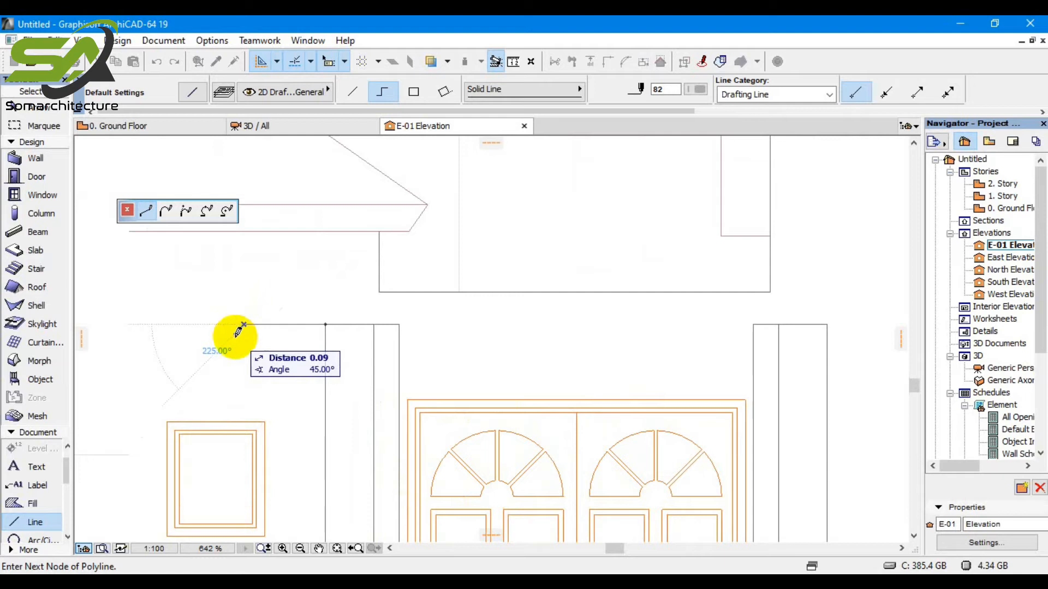
{"action": "key", "text": "Escape"}
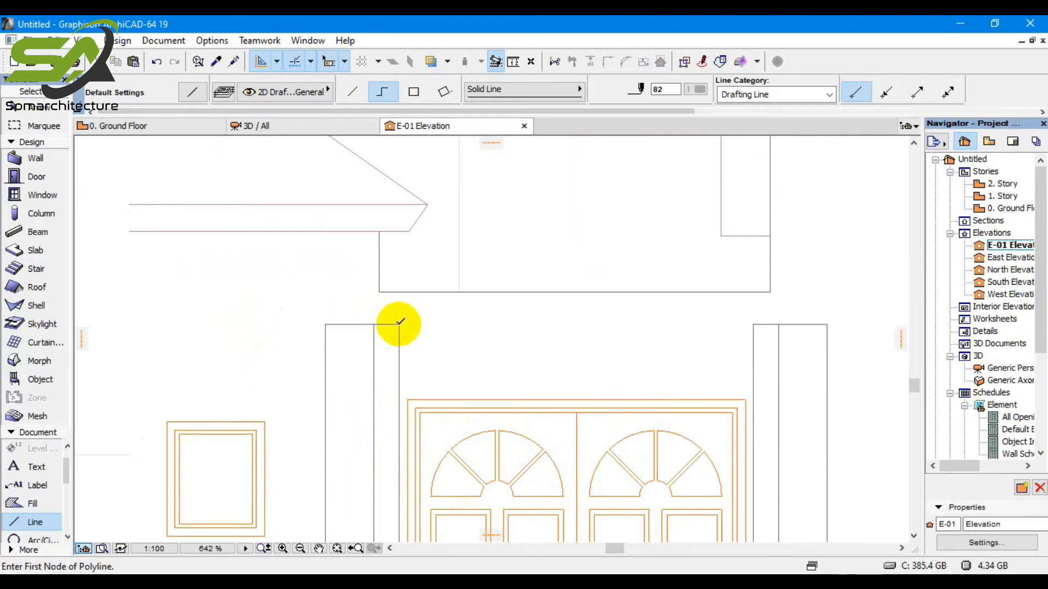
Draw a line joining the pillars' inner top corners, with a 0.4 rise from its midpoint that slopes down to the right pillar's inner corner
{"action": "left_click", "coordinate": [399, 324]}
{"action": "double_click", "coordinate": [754, 324]}
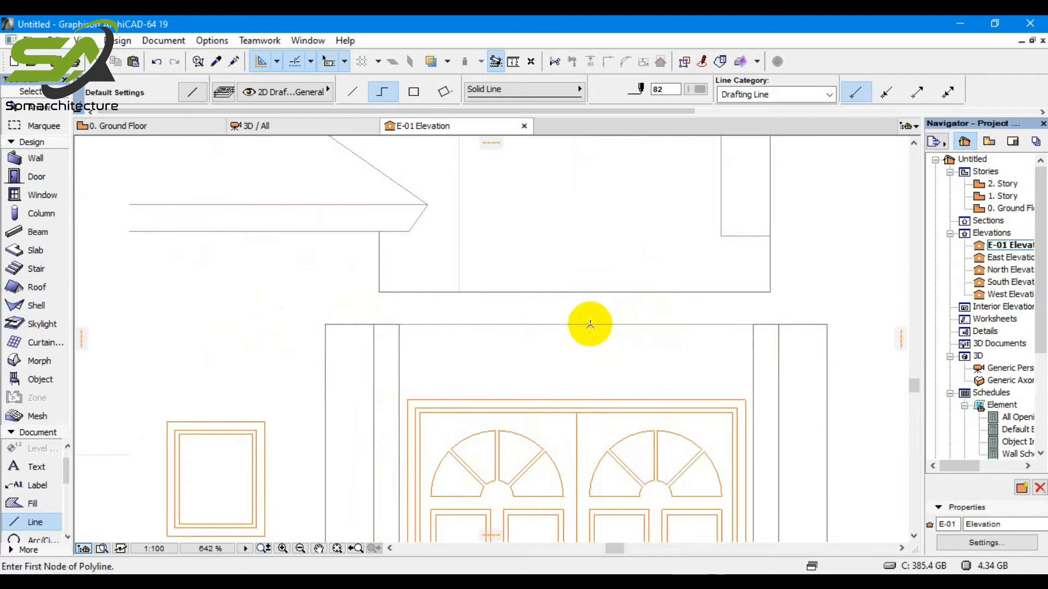
{"action": "left_click", "coordinate": [577, 324]}
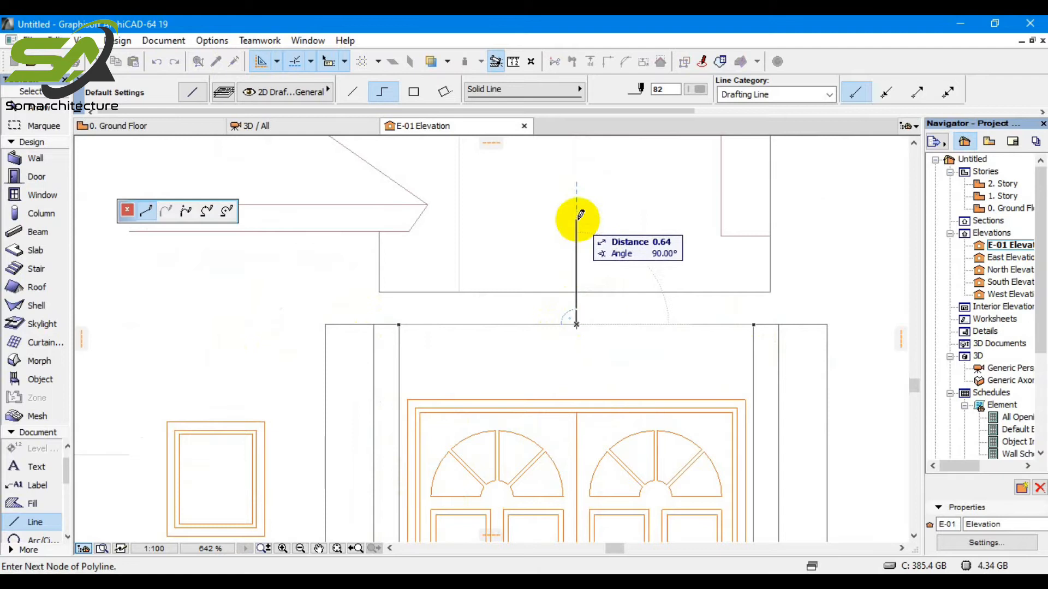
{"action": "type", "text": "."}
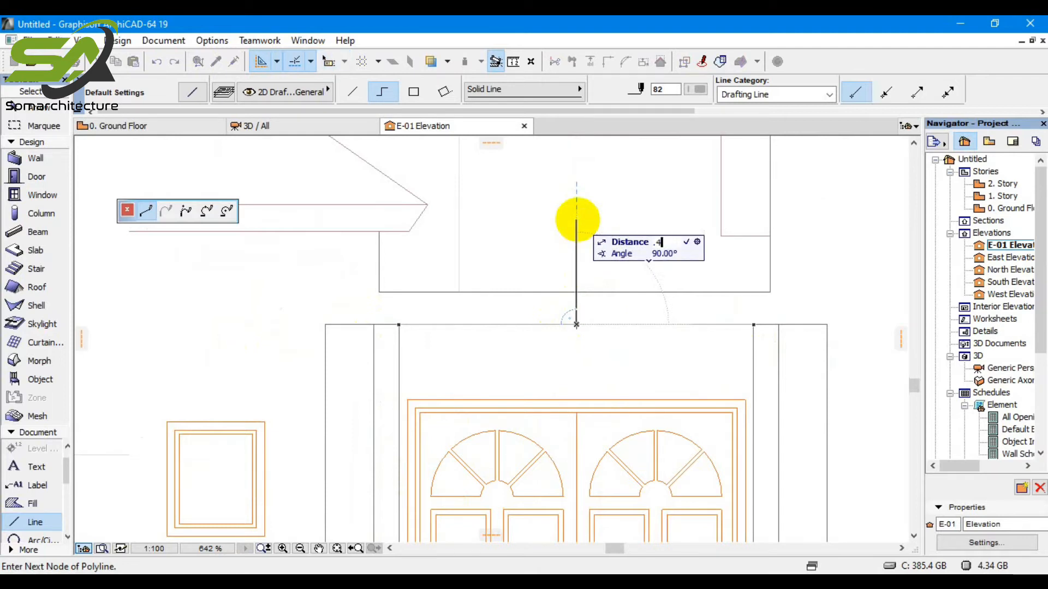
{"action": "key", "text": "Return"}
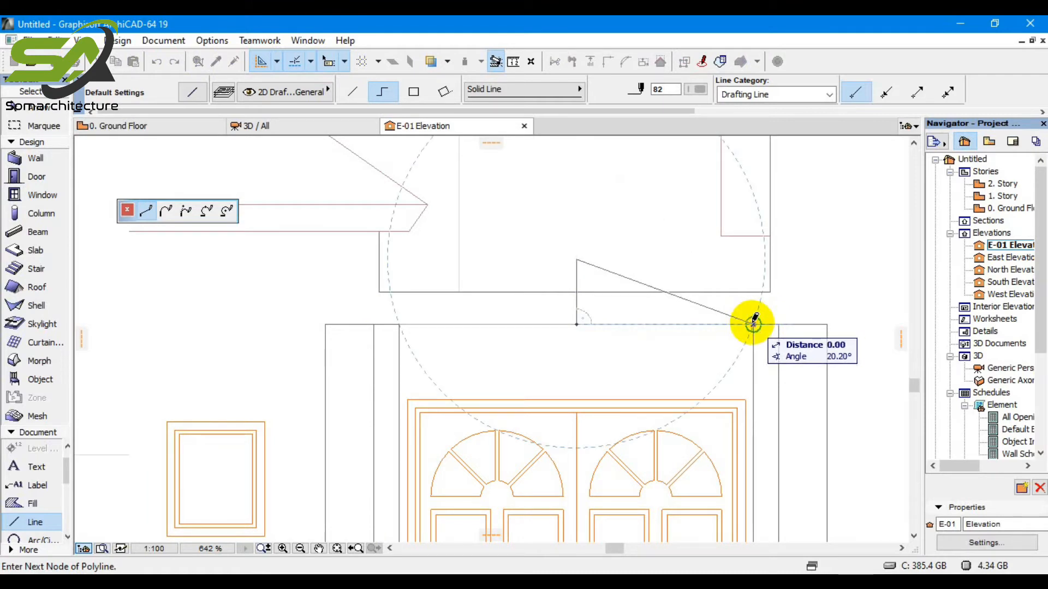
Outline a thin horizontal band from the right pillar's inner top corner outward past the pillar and back above that corner
{"action": "scroll", "coordinate": [611, 350], "scroll_direction": "down", "scroll_amount": 3}
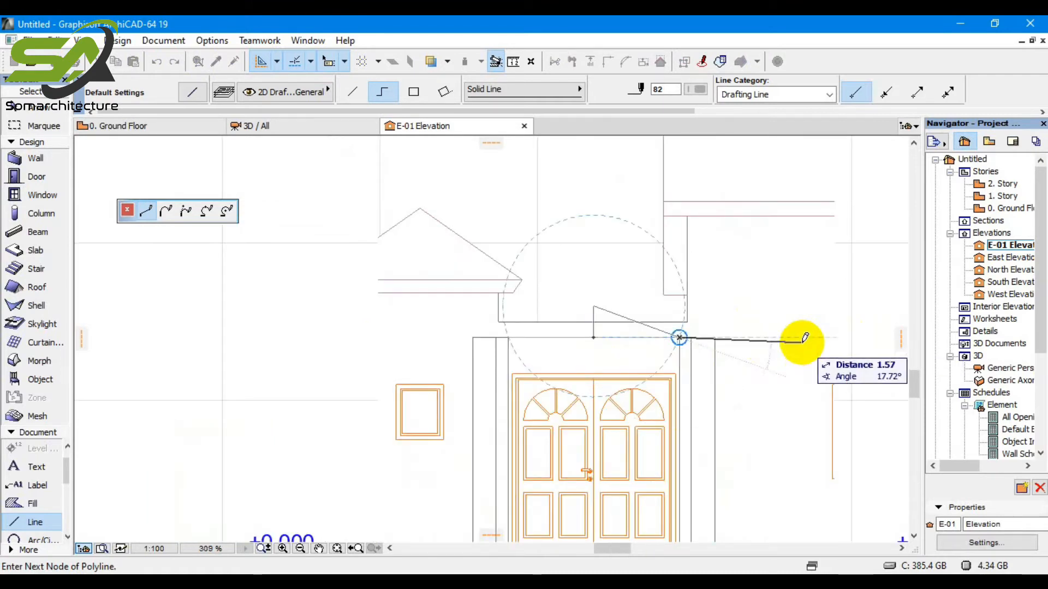
{"action": "scroll", "coordinate": [791, 335], "scroll_direction": "up", "scroll_amount": 3}
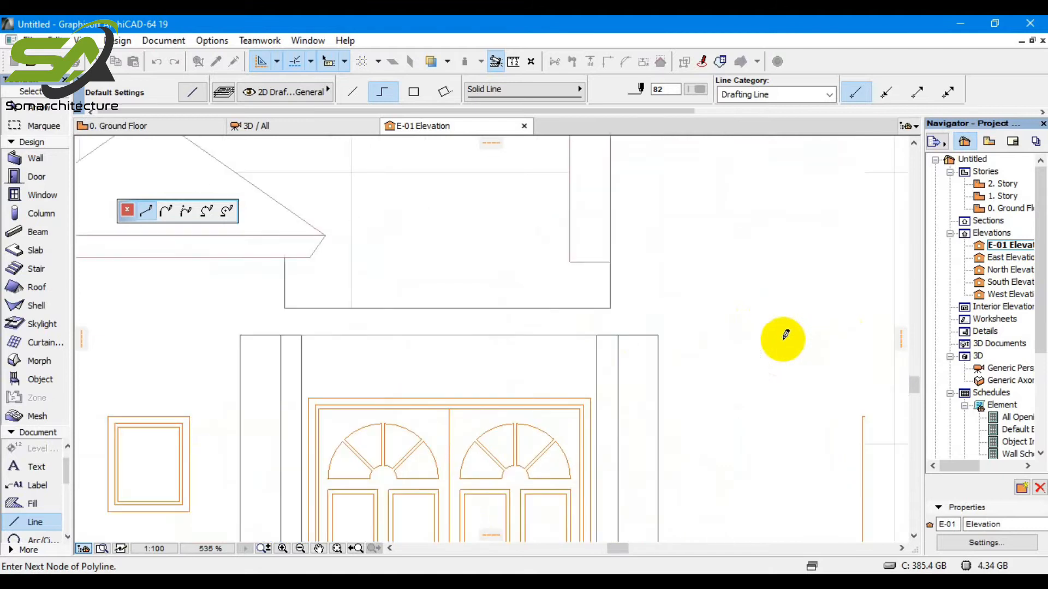
{"action": "left_click", "coordinate": [733, 334]}
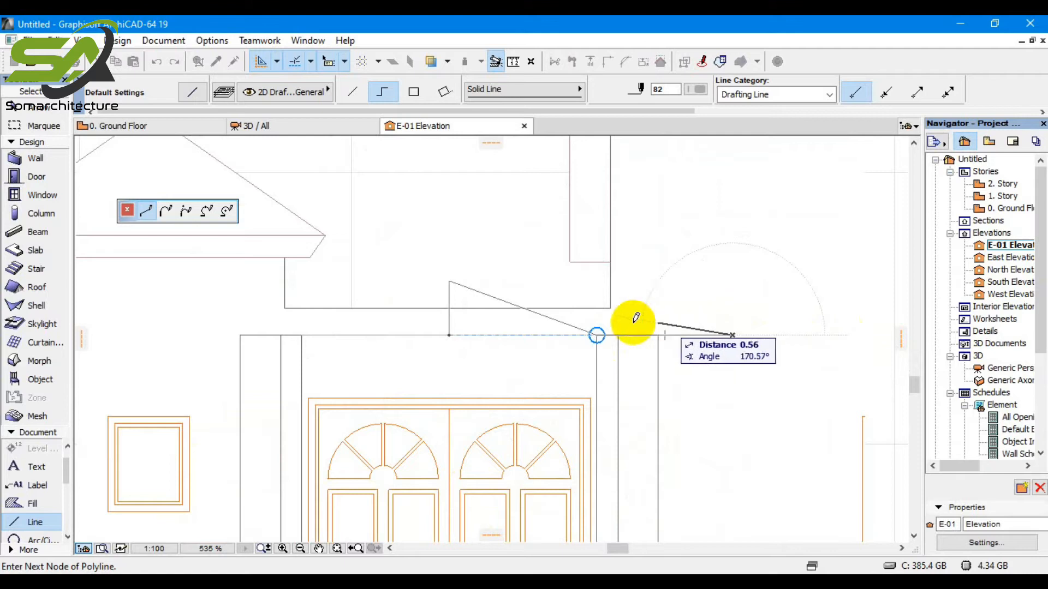
{"action": "scroll", "coordinate": [751, 326], "scroll_direction": "up", "scroll_amount": 2}
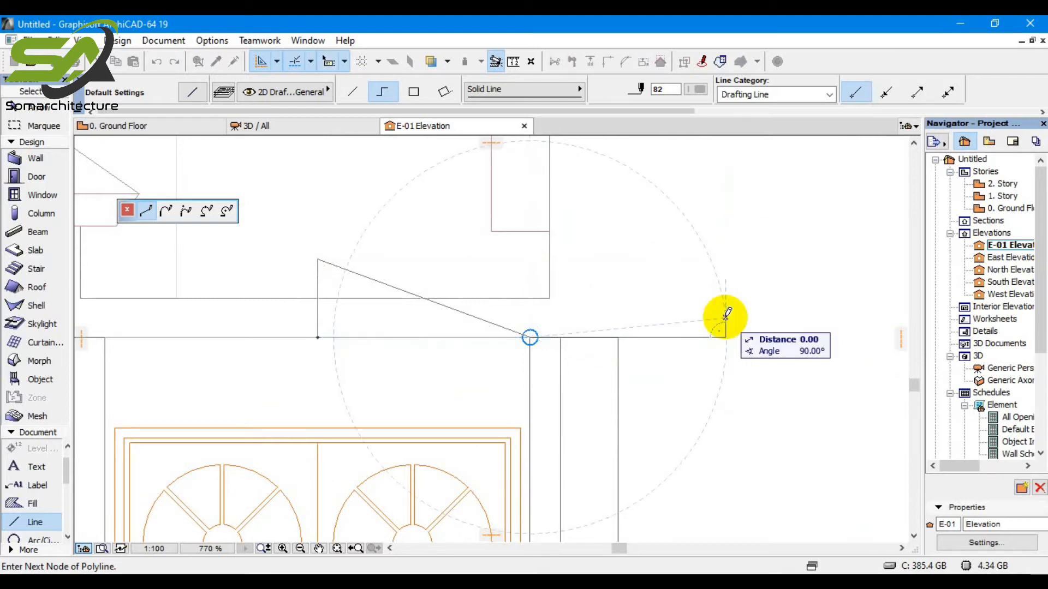
{"action": "left_click", "coordinate": [726, 318]}
{"action": "left_click", "coordinate": [530, 318]}
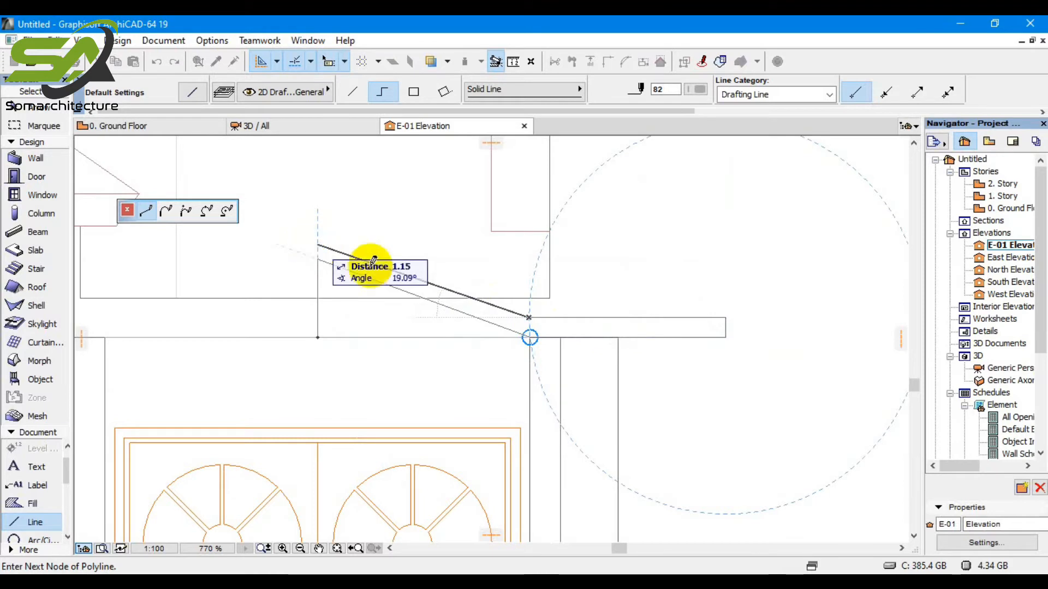
{"action": "left_click", "coordinate": [530, 318]}
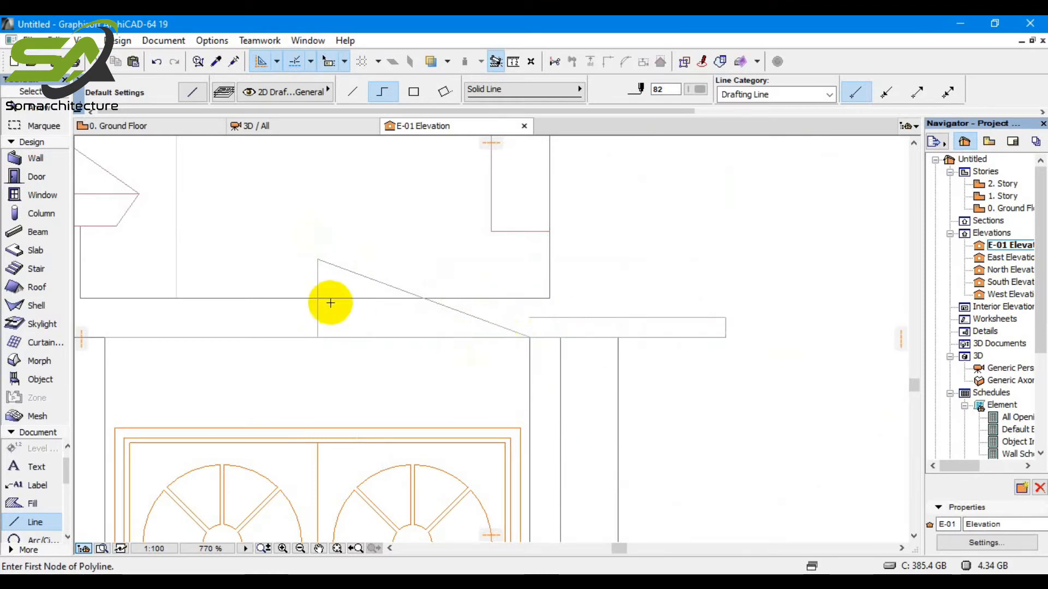
Draw a short vertical line up from the gable apex and a slope down to the horizontal band's upper inner end
{"action": "left_click", "coordinate": [318, 258]}
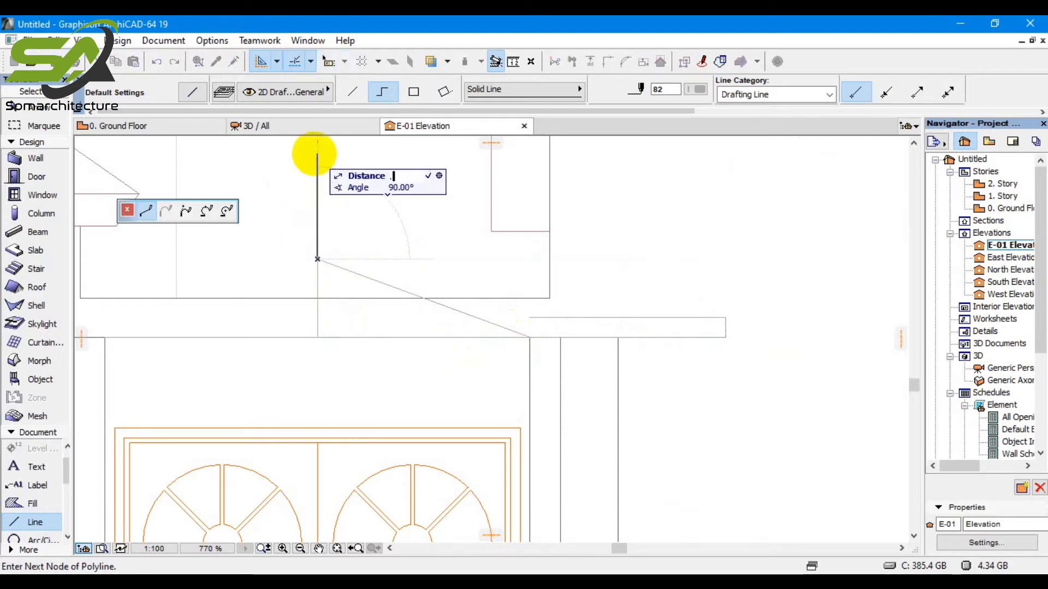
{"action": "key", "text": "Return"}
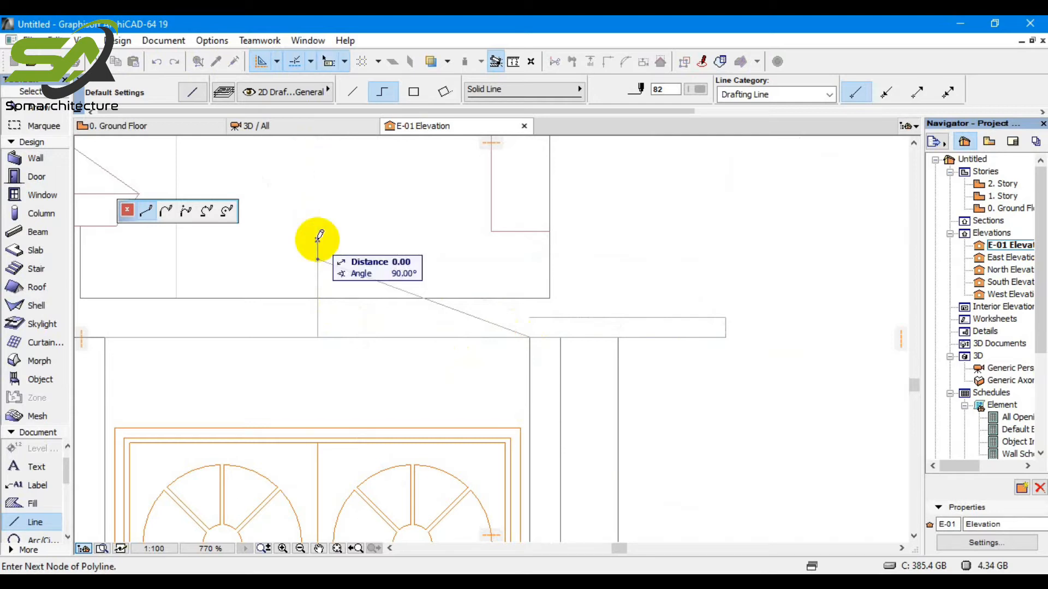
{"action": "double_click", "coordinate": [530, 317]}
{"action": "scroll", "coordinate": [469, 333], "scroll_direction": "down", "scroll_amount": 3}
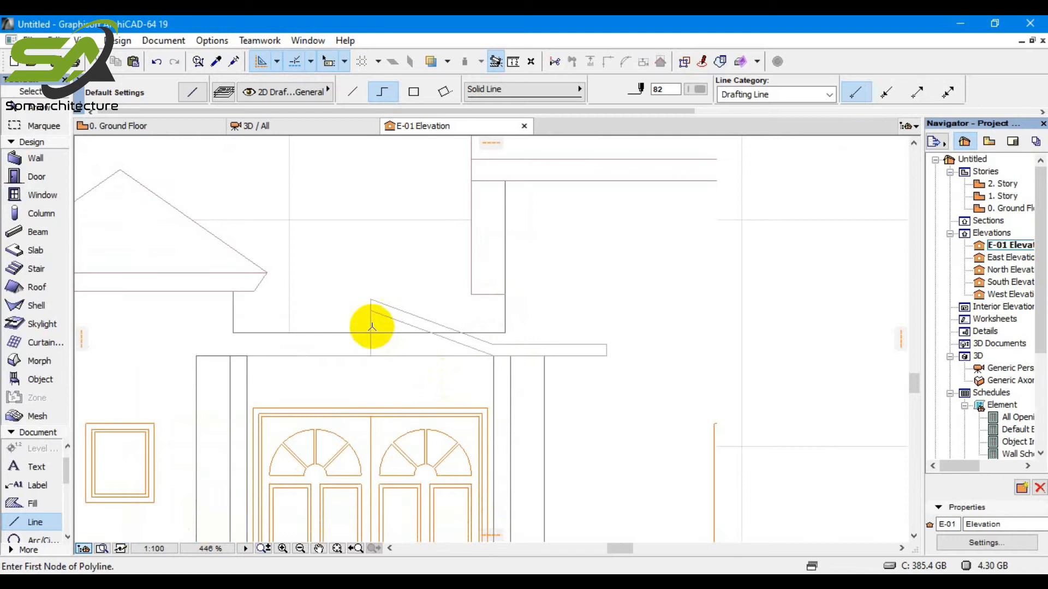
{"action": "scroll", "coordinate": [375, 318], "scroll_direction": "up", "scroll_amount": 3}
Select the six lines outlining the right half of the gable band, leaving out the centre line and the line between the pillars
{"action": "key", "text": "ctrl+a"}
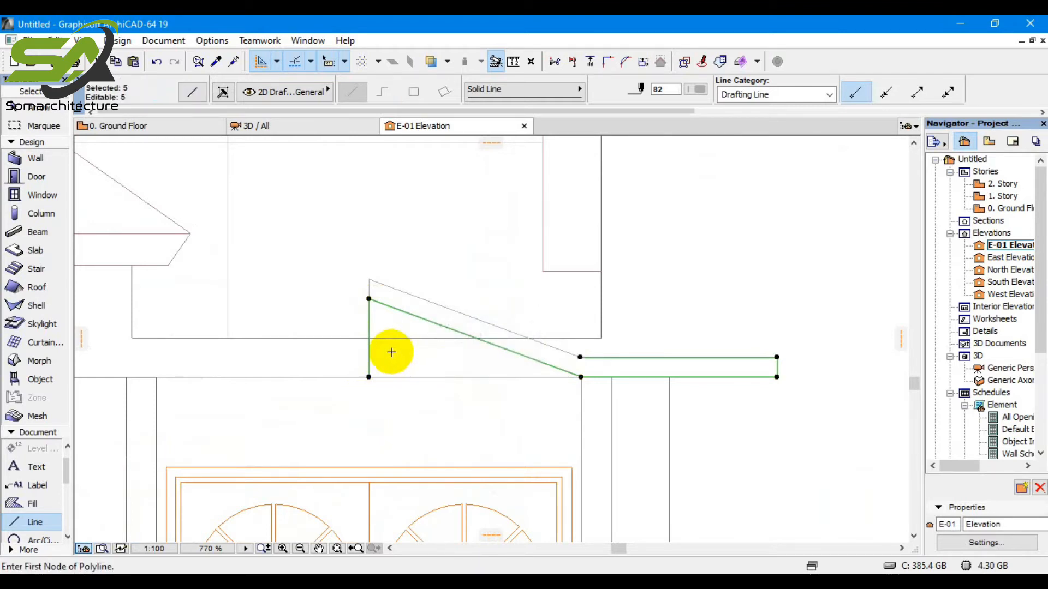
{"action": "key", "text": "Escape"}
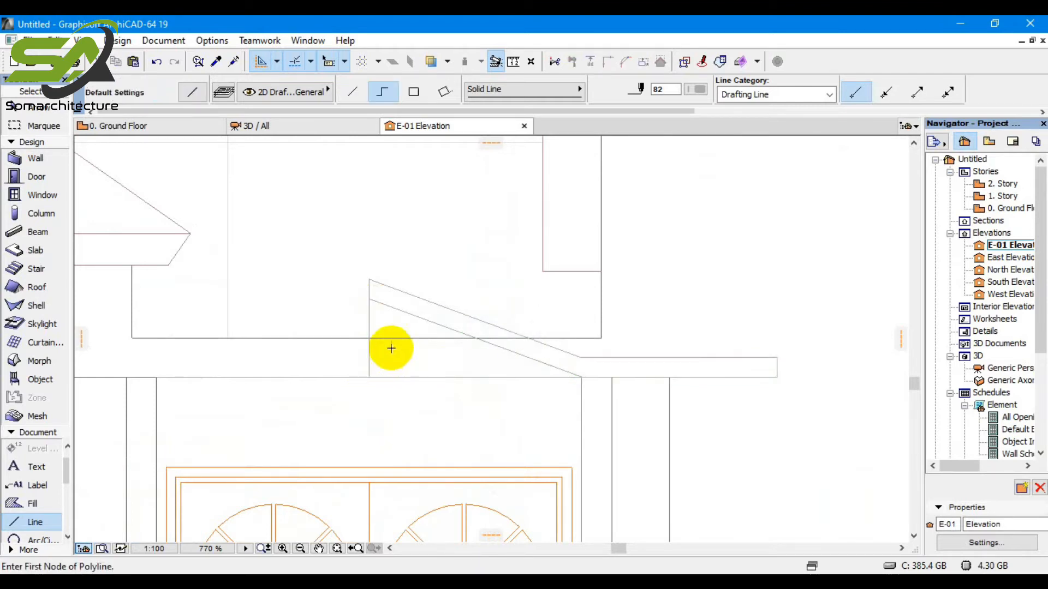
{"action": "left_click", "coordinate": [405, 314], "text": "shift"}
{"action": "left_click", "coordinate": [612, 376], "text": "shift"}
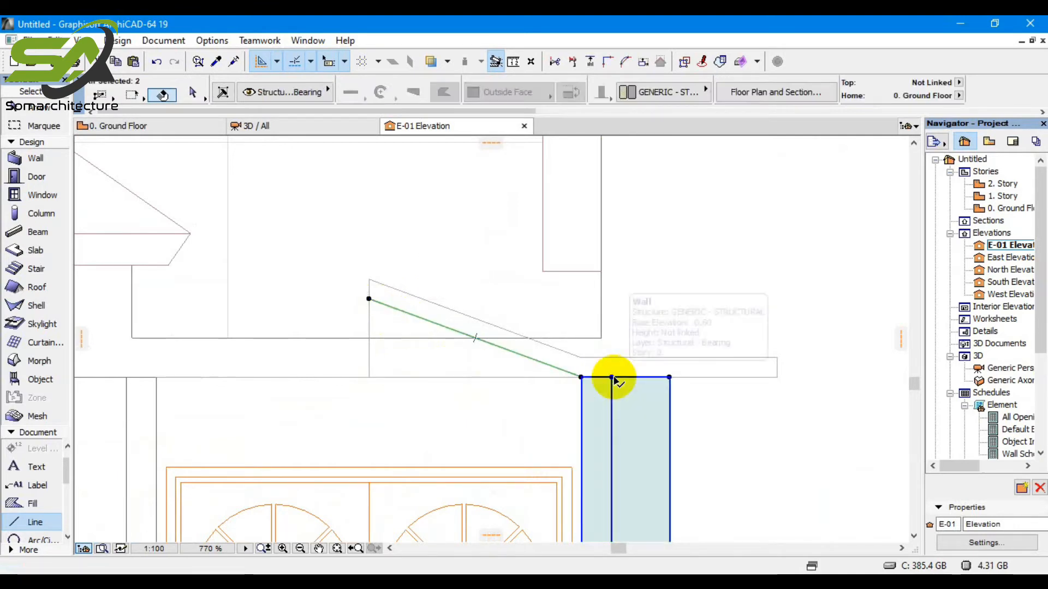
{"action": "left_click", "coordinate": [613, 379], "text": "shift"}
{"action": "left_click", "coordinate": [777, 377], "text": "shift"}
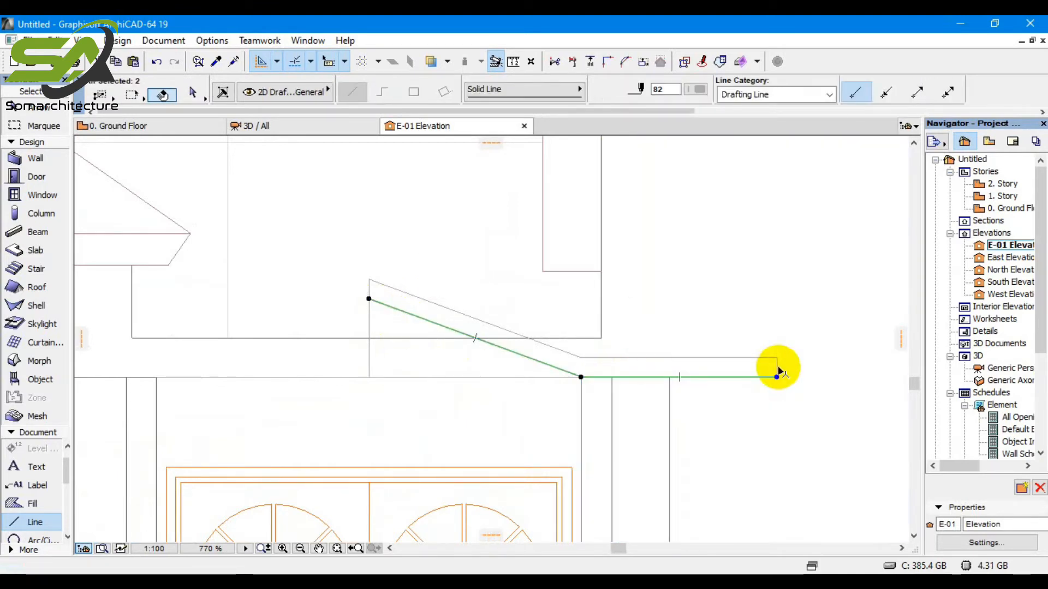
{"action": "left_click", "coordinate": [777, 368], "text": "shift"}
{"action": "left_click", "coordinate": [755, 358], "text": "shift"}
{"action": "left_click", "coordinate": [564, 352], "text": "shift"}
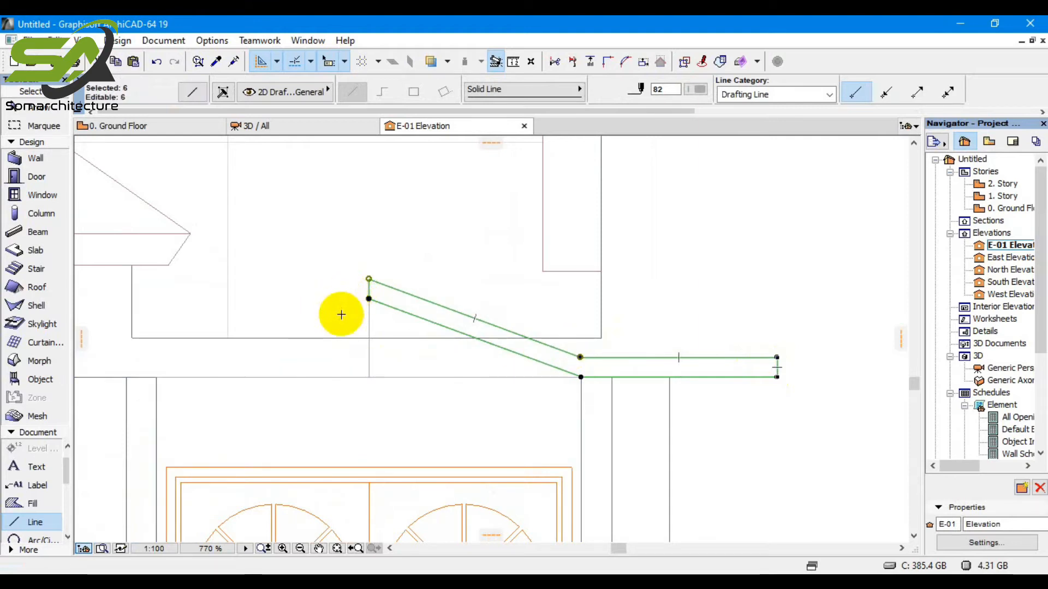
{"action": "key", "text": "shift"}
Try to mirror a copy of the selected half band about the vertical line through the apex
{"action": "key", "text": "ctrl+alt+m"}
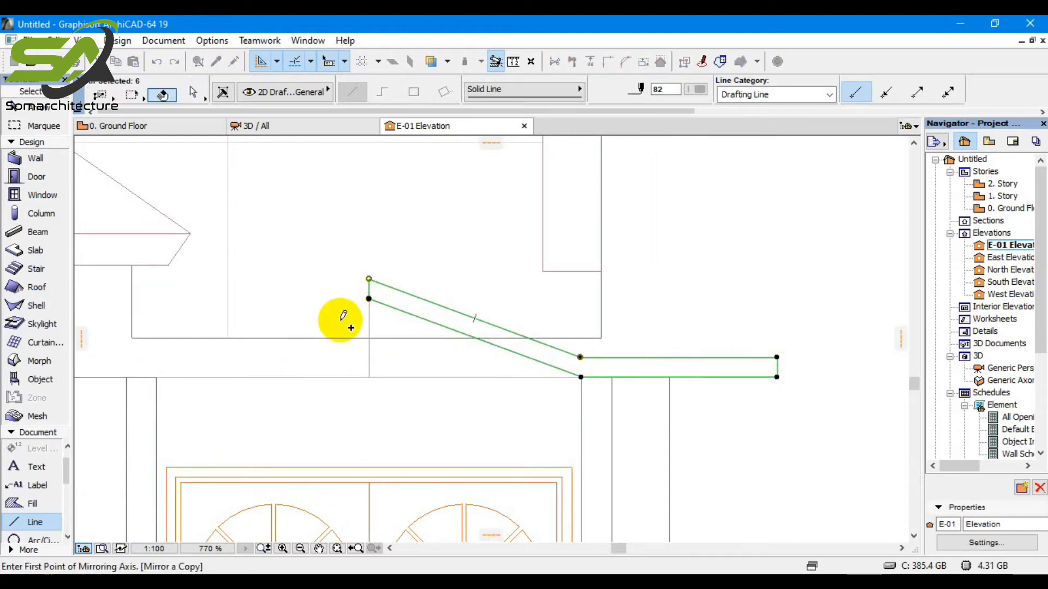
{"action": "left_click", "coordinate": [369, 279]}
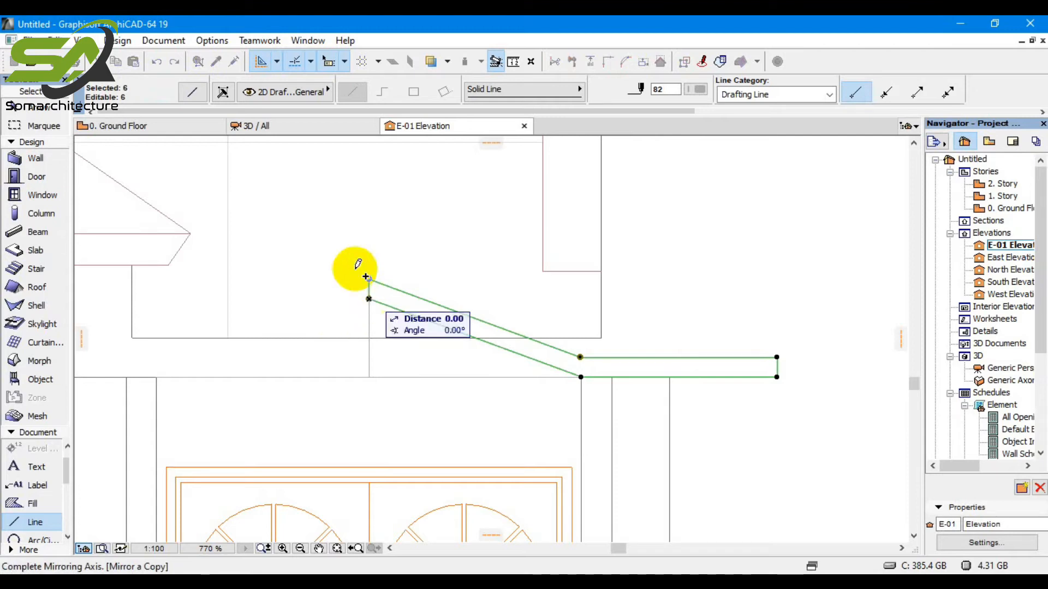
{"action": "left_click", "coordinate": [371, 247]}
{"action": "scroll", "coordinate": [374, 311], "scroll_direction": "down", "scroll_amount": 3}
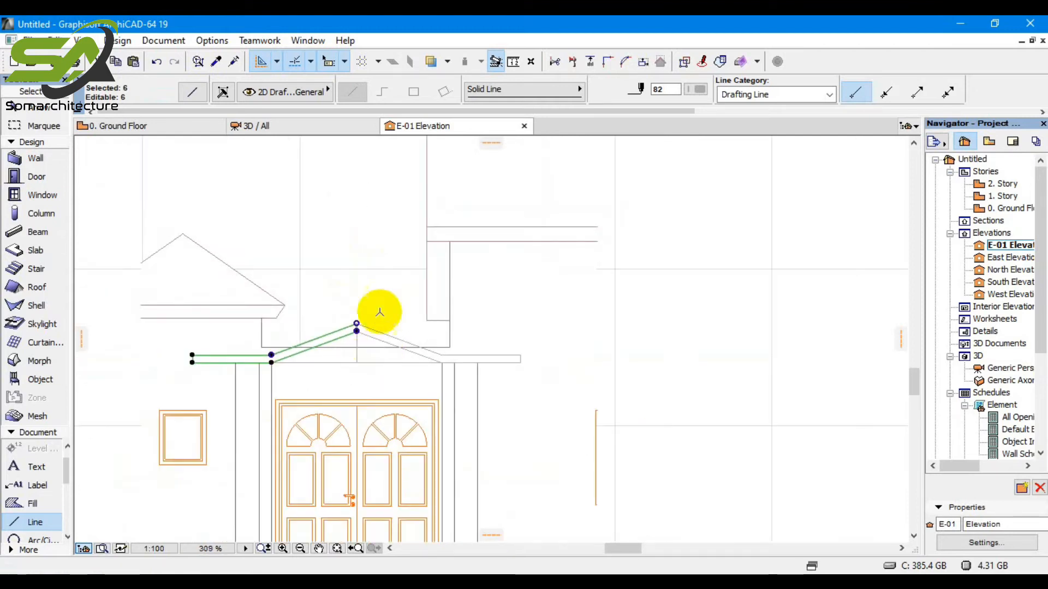
{"action": "scroll", "coordinate": [372, 324], "scroll_direction": "up", "scroll_amount": 2}
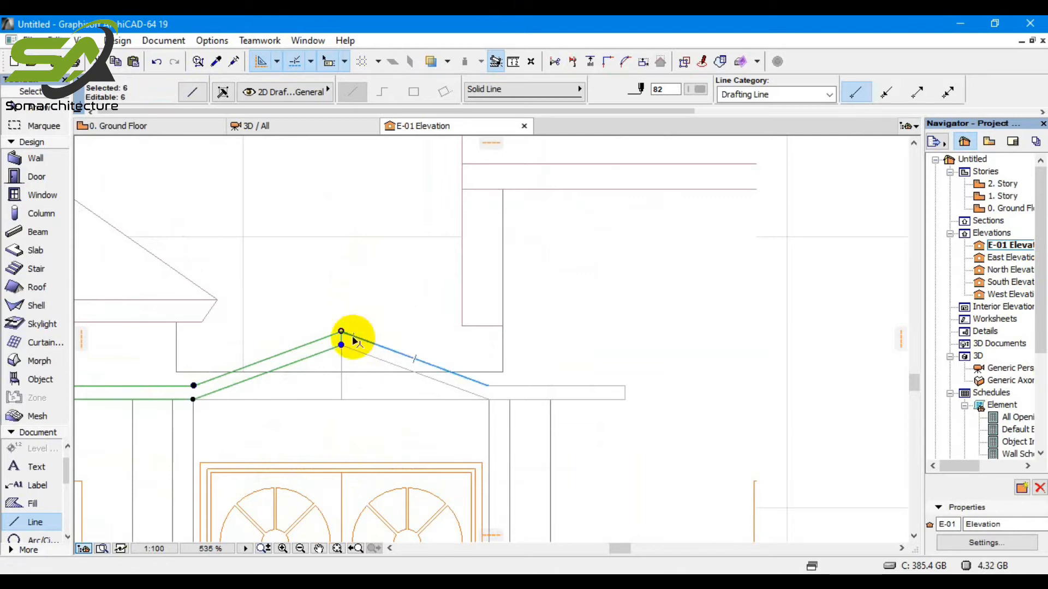
{"action": "key", "text": "ctrl+z"}
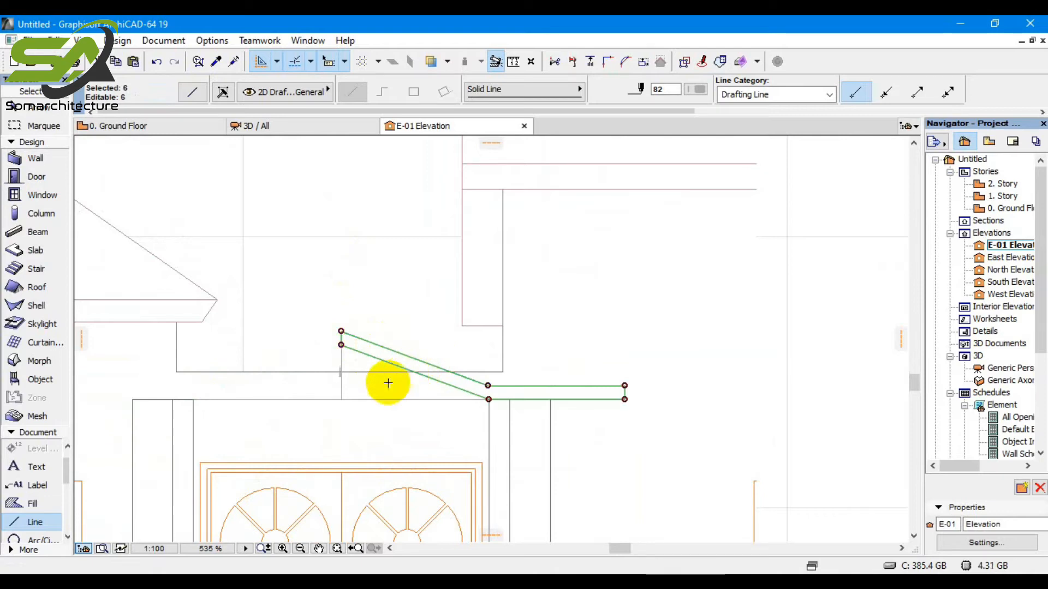
Copy the right half band upward twice by its own thickness, stacking three matching bands
{"action": "key", "text": "shift"}
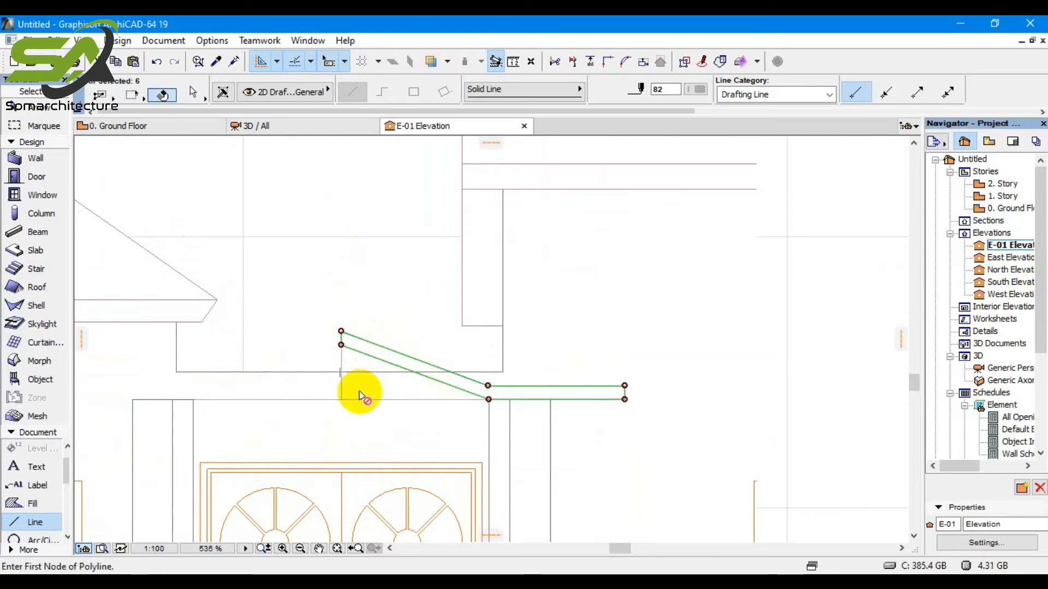
{"action": "key", "text": "ctrl+shift+d"}
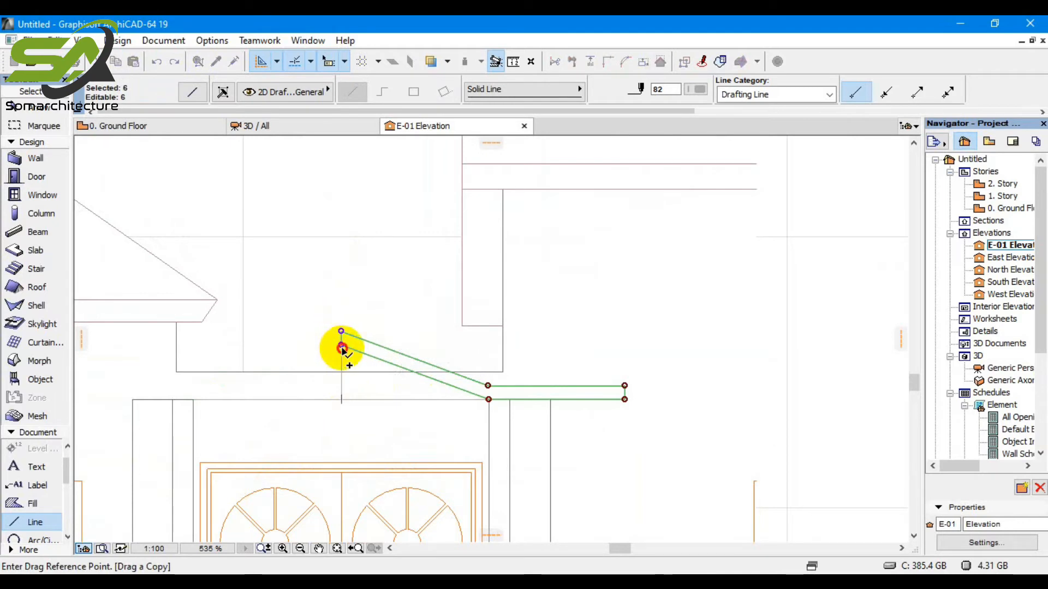
{"action": "left_click", "coordinate": [342, 347]}
{"action": "left_click", "coordinate": [341, 332]}
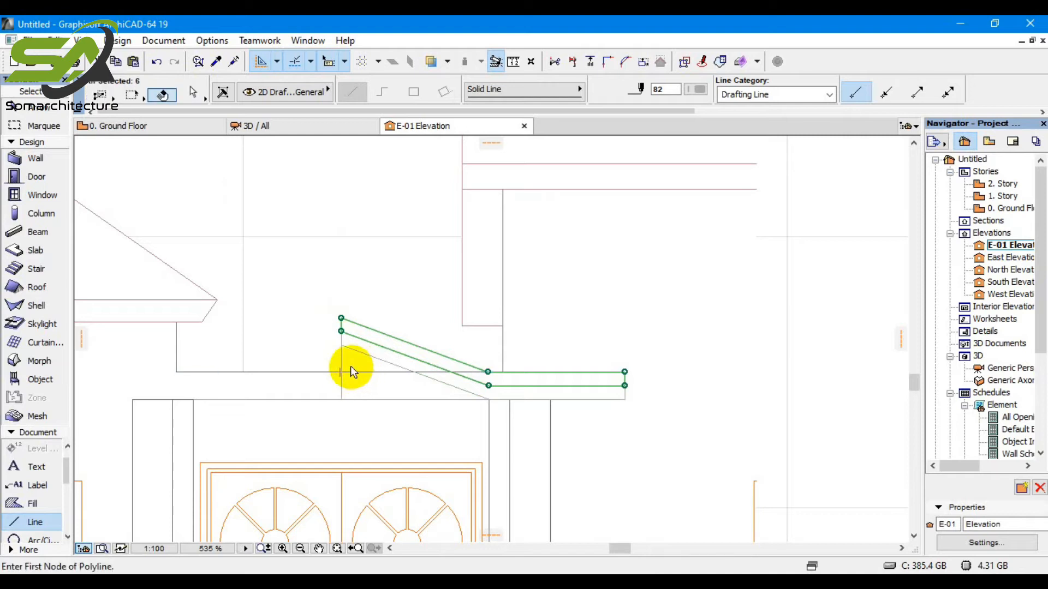
{"action": "key", "text": "ctrl+shift+d"}
{"action": "left_click", "coordinate": [342, 332]}
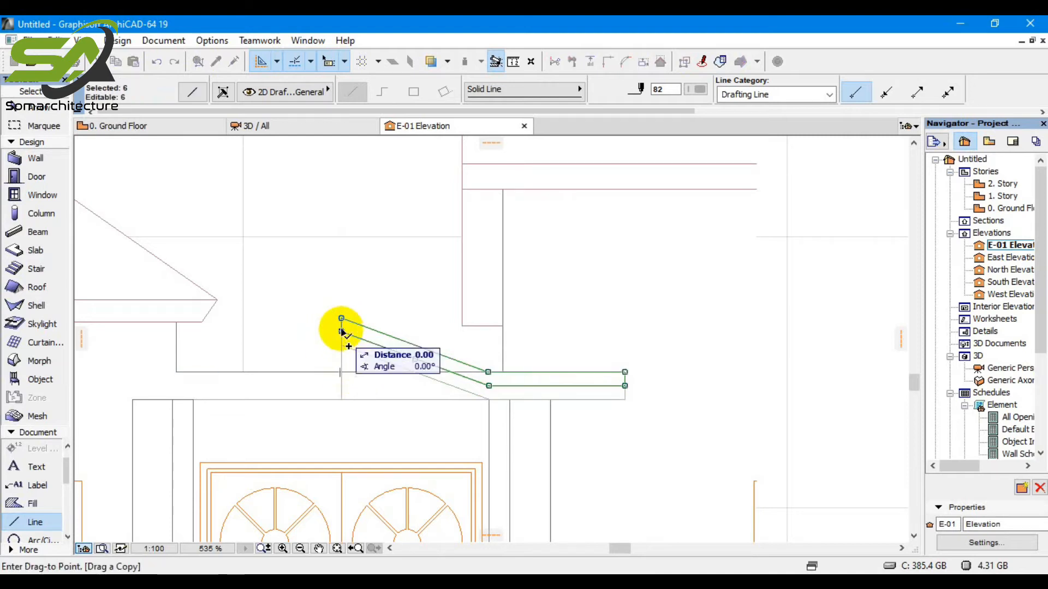
{"action": "left_click", "coordinate": [342, 318]}
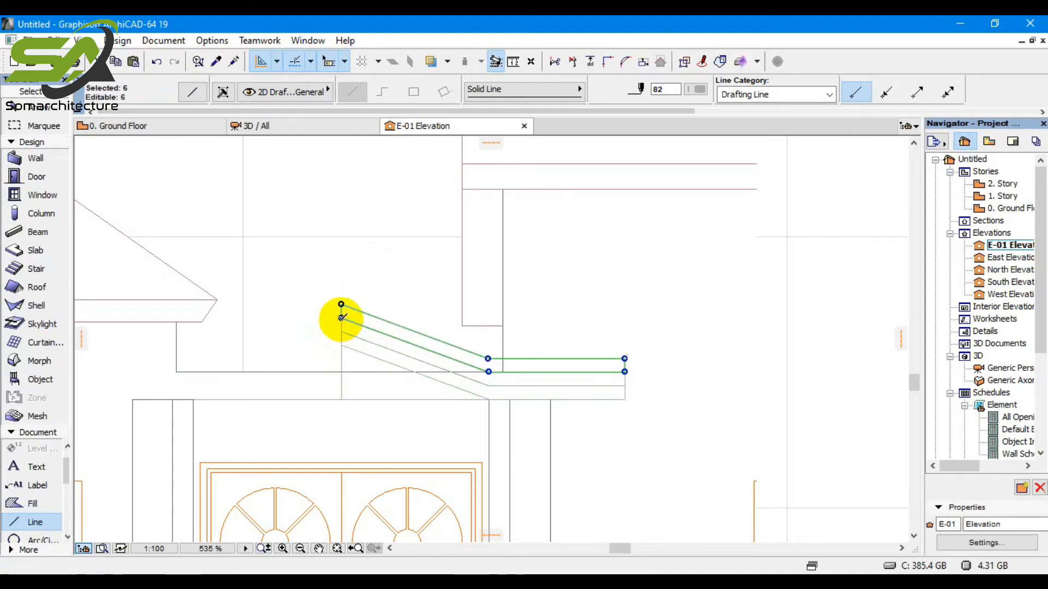
Mirror a copy of all three stacked half bands about the vertical line through the apex to complete the gable above the gate
{"action": "left_click", "coordinate": [372, 344], "text": "shift"}
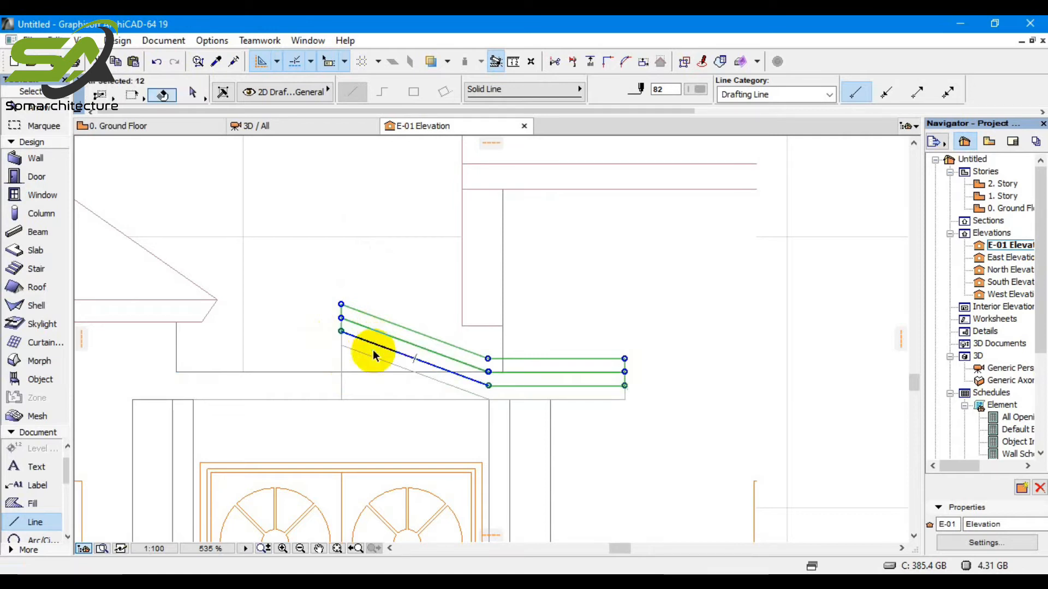
{"action": "left_click", "coordinate": [373, 355], "text": "shift"}
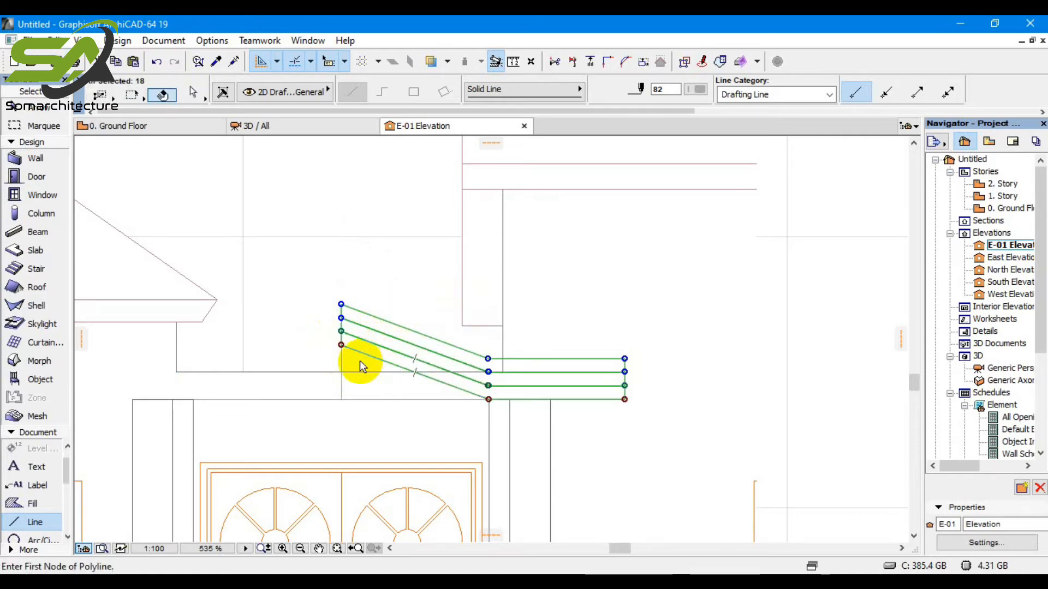
{"action": "key", "text": "ctrl+shift+m"}
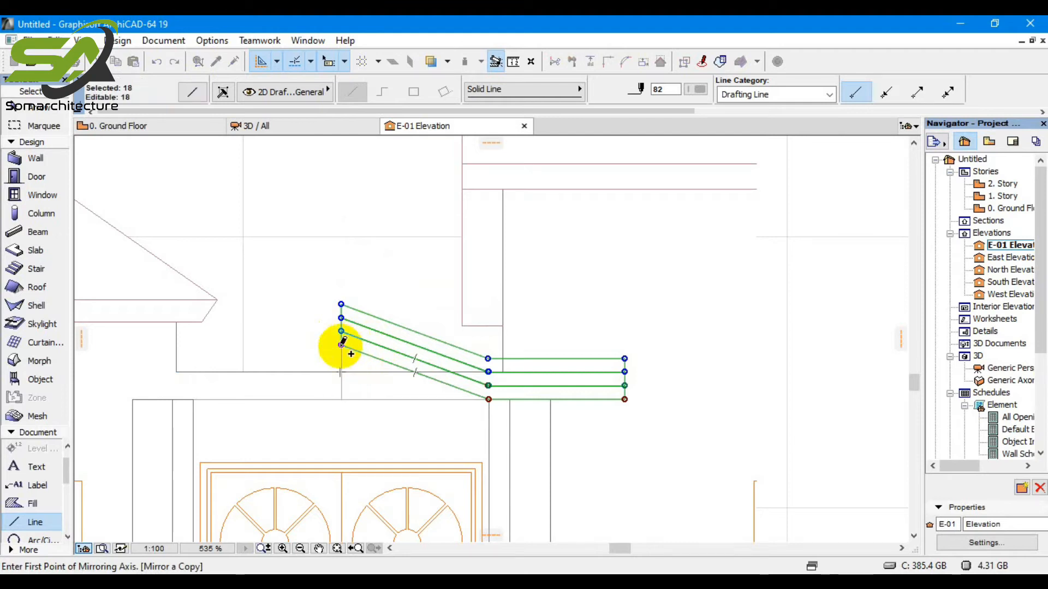
{"action": "left_click", "coordinate": [341, 318]}
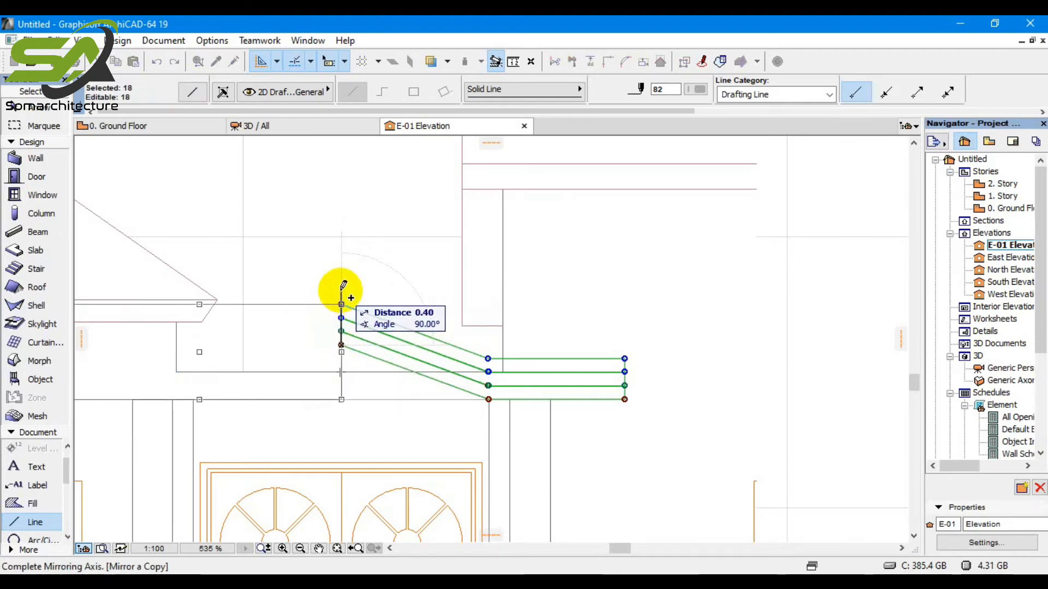
{"action": "left_click", "coordinate": [341, 291]}
{"action": "scroll", "coordinate": [347, 370], "scroll_direction": "down", "scroll_amount": 3}
{"action": "scroll", "coordinate": [348, 374], "scroll_direction": "up", "scroll_amount": 2}
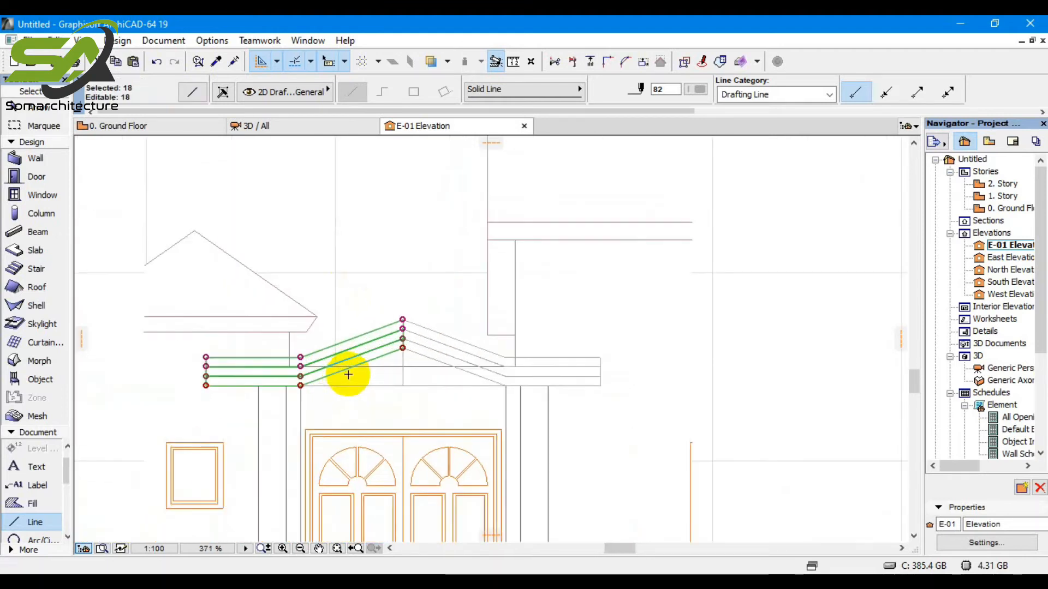
{"action": "scroll", "coordinate": [348, 375], "scroll_direction": "up", "scroll_amount": 2}
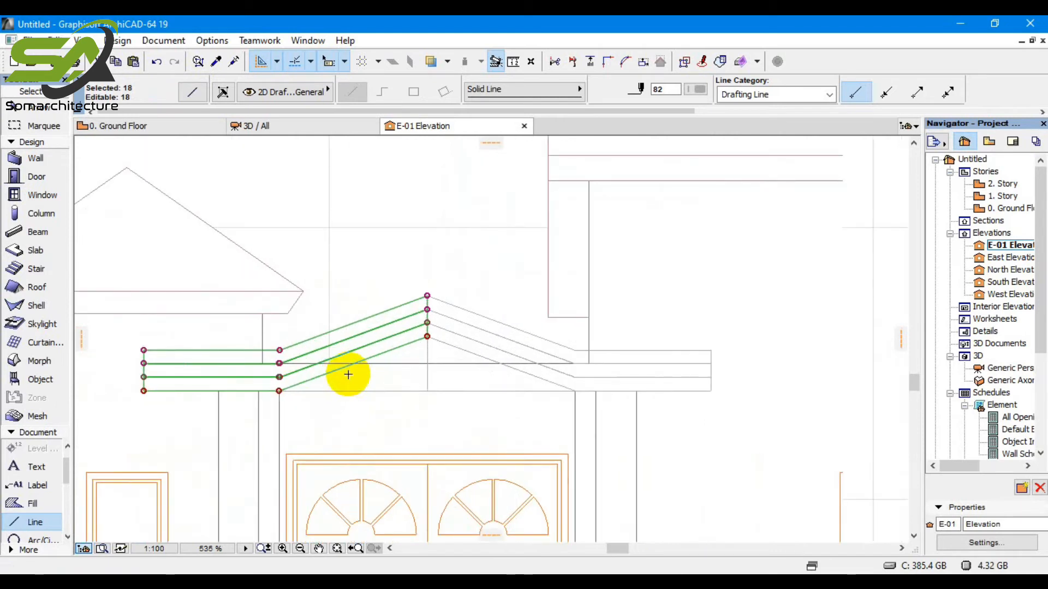
{"action": "key", "text": "Escape"}
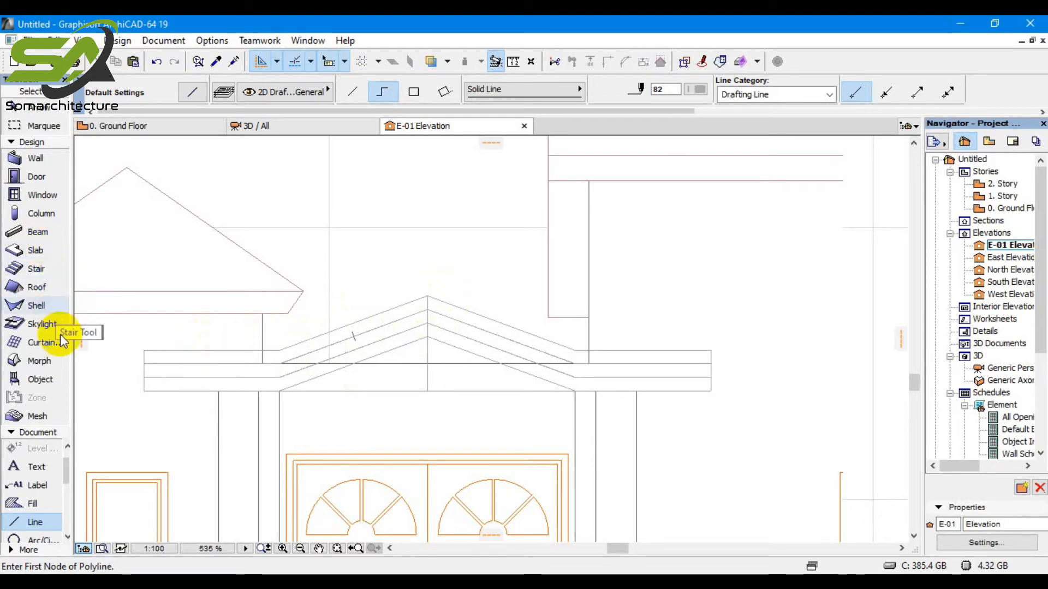
Try to trace the outline of the gable's lowest left half band as a morph
{"action": "left_click", "coordinate": [38, 360]}
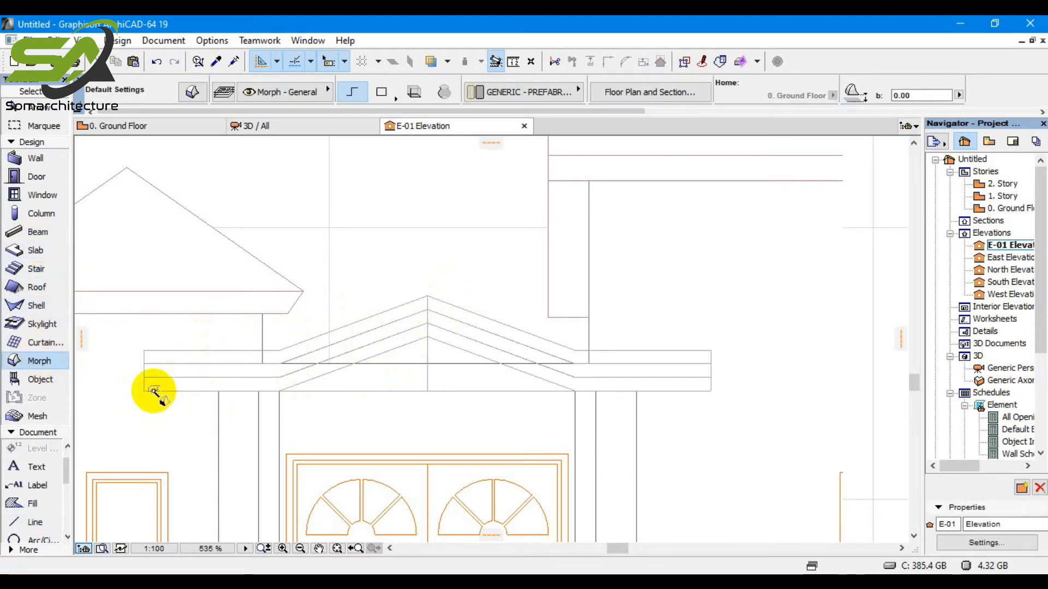
{"action": "key", "text": "shift"}
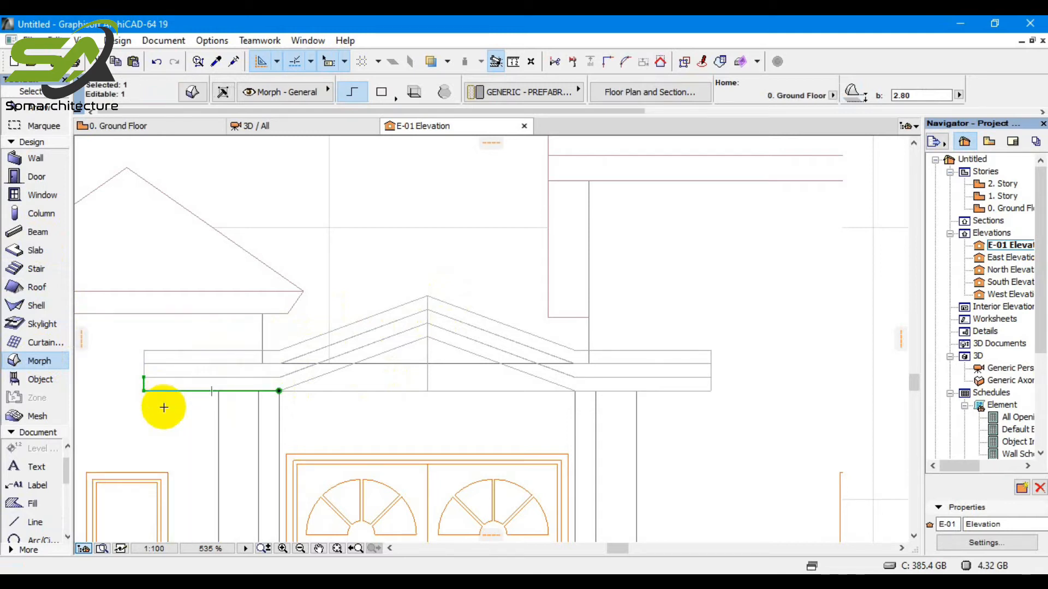
{"action": "key", "text": "Escape"}
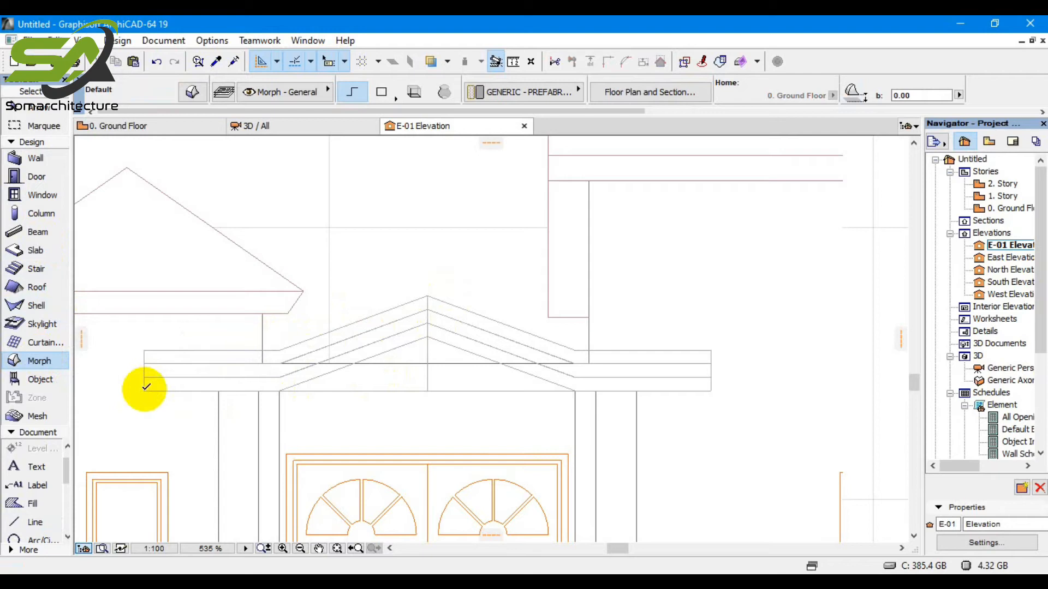
Select the lowest left half band and examine the line joint at its bend above the inner pillar edge
{"action": "left_click", "coordinate": [162, 392], "text": "shift"}
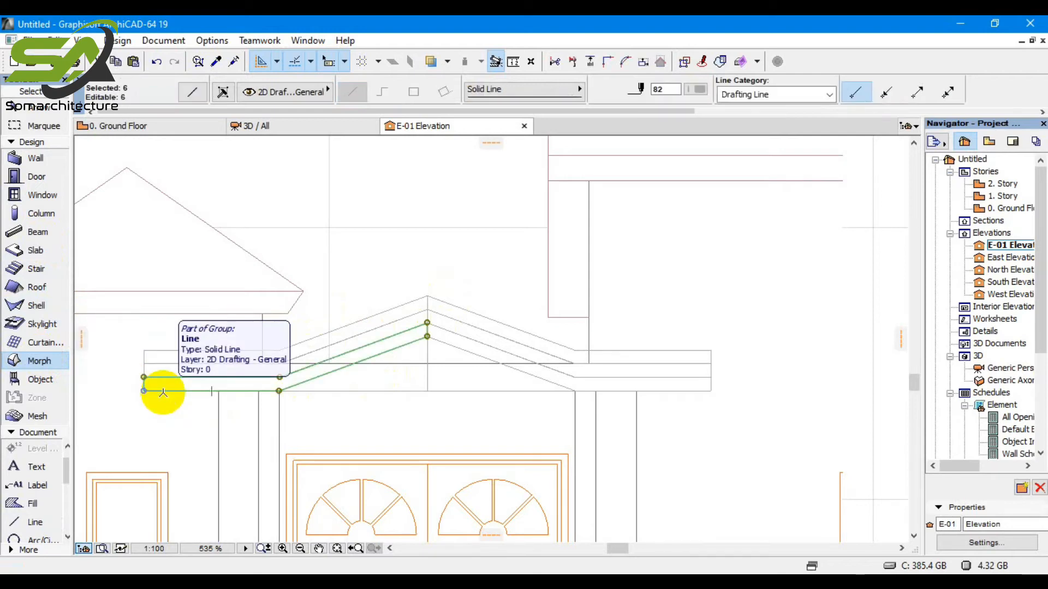
{"action": "scroll", "coordinate": [259, 374], "scroll_direction": "up", "scroll_amount": 6}
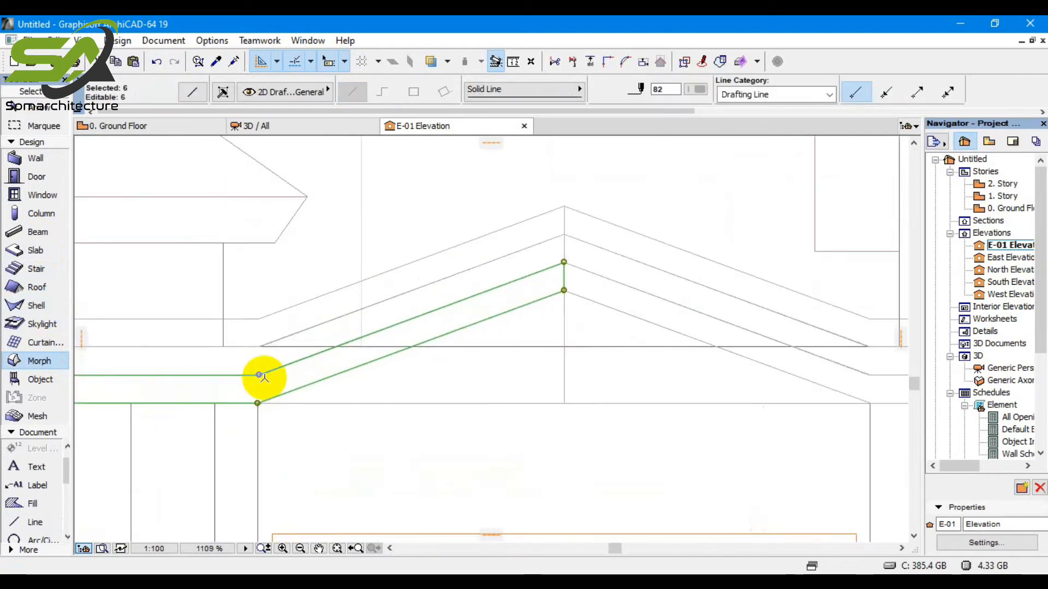
{"action": "scroll", "coordinate": [257, 374], "scroll_direction": "up", "scroll_amount": 12}
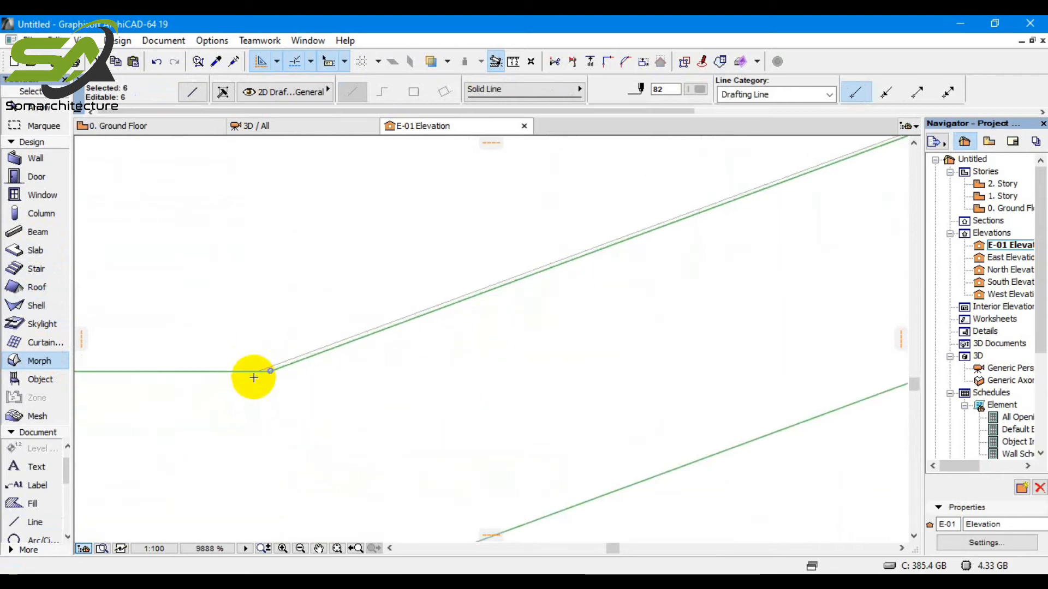
{"action": "scroll", "coordinate": [265, 377], "scroll_direction": "down", "scroll_amount": 18}
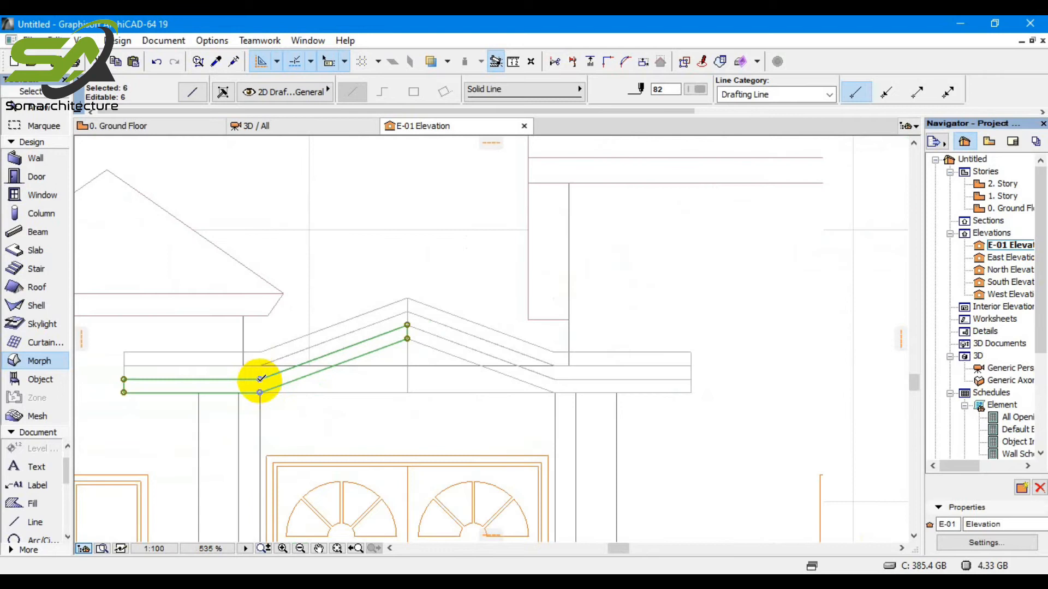
{"action": "left_click", "coordinate": [259, 378]}
{"action": "left_click", "coordinate": [260, 378]}
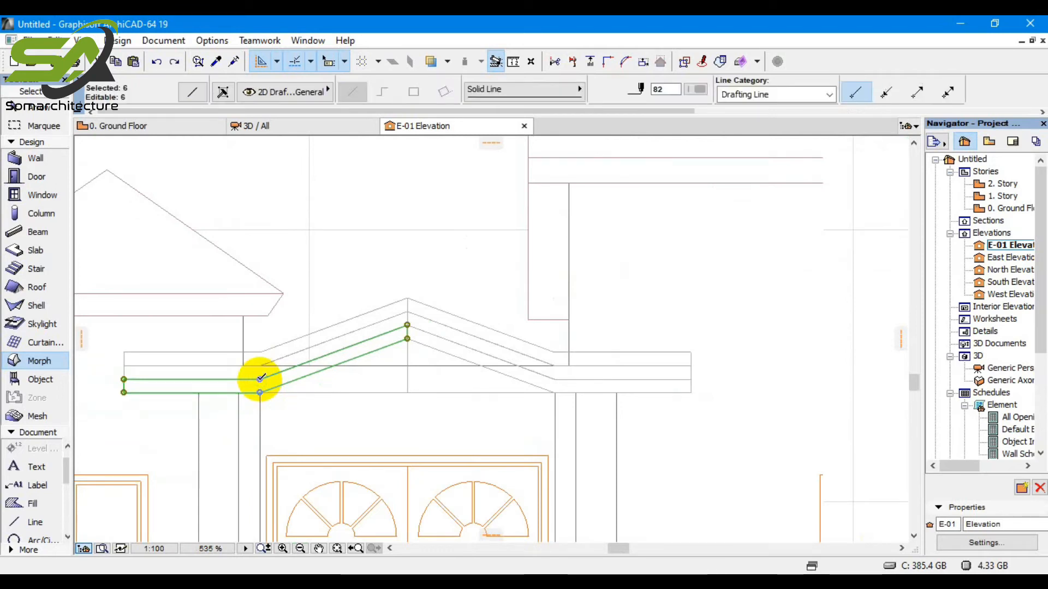
Undo the mirrored left half and the two upward band copies
{"action": "key", "text": "Escape"}
{"action": "key", "text": "Escape"}
{"action": "key", "text": "ctrl+z"}
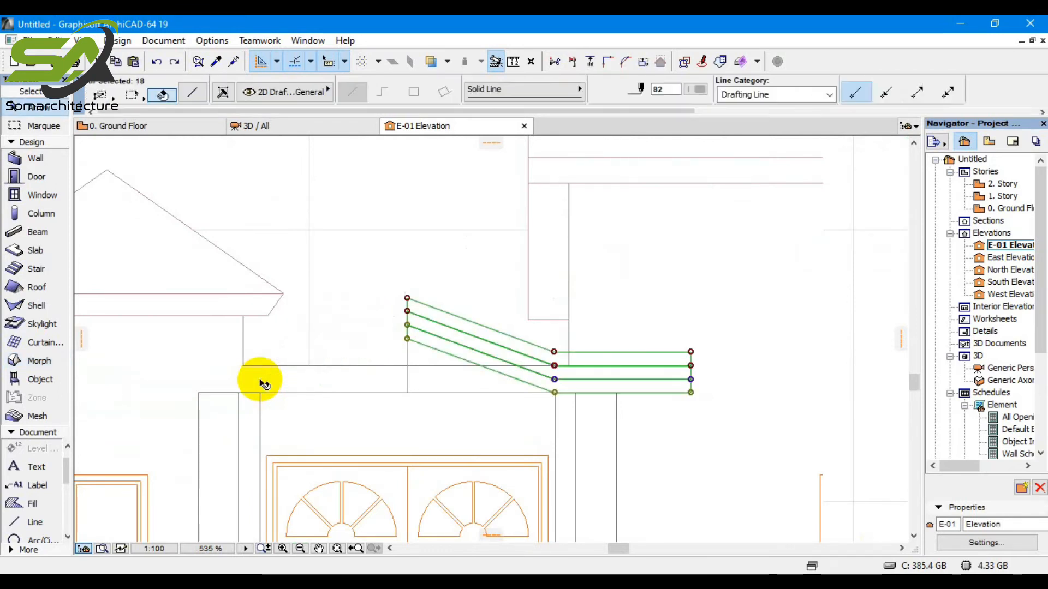
{"action": "key", "text": "ctrl+z"}
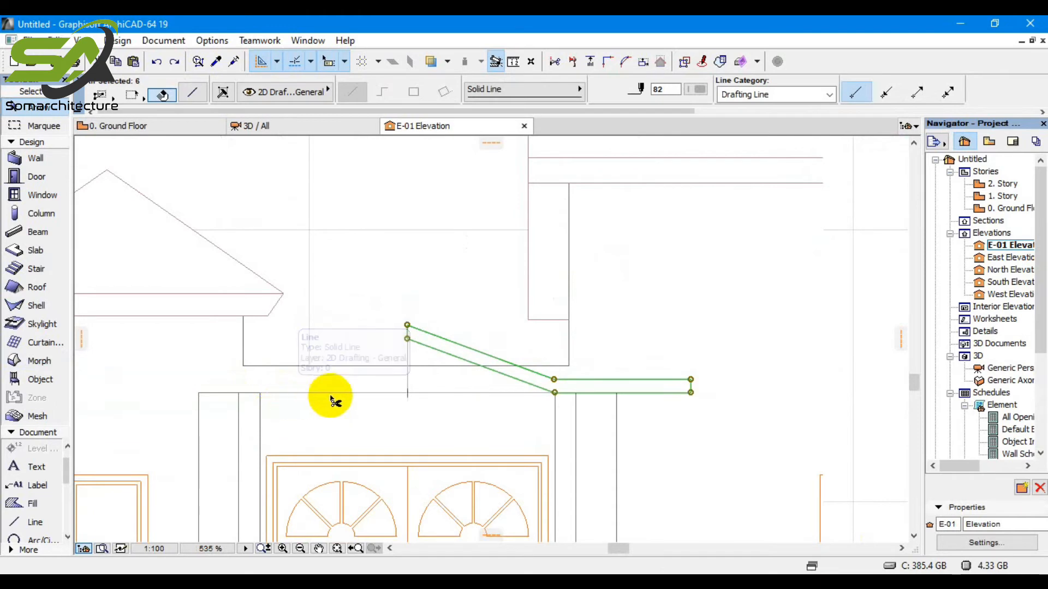
Examine the bend, outer end and apex joints of the right half band for gaps between its lines
{"action": "scroll", "coordinate": [580, 363], "scroll_direction": "up", "scroll_amount": 10}
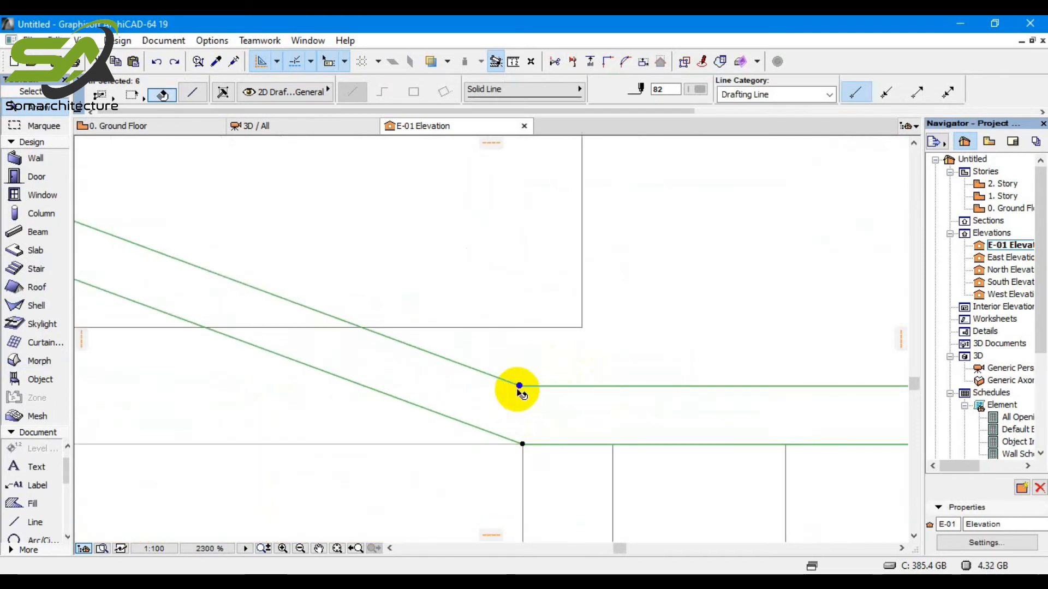
{"action": "scroll", "coordinate": [523, 390], "scroll_direction": "up", "scroll_amount": 12}
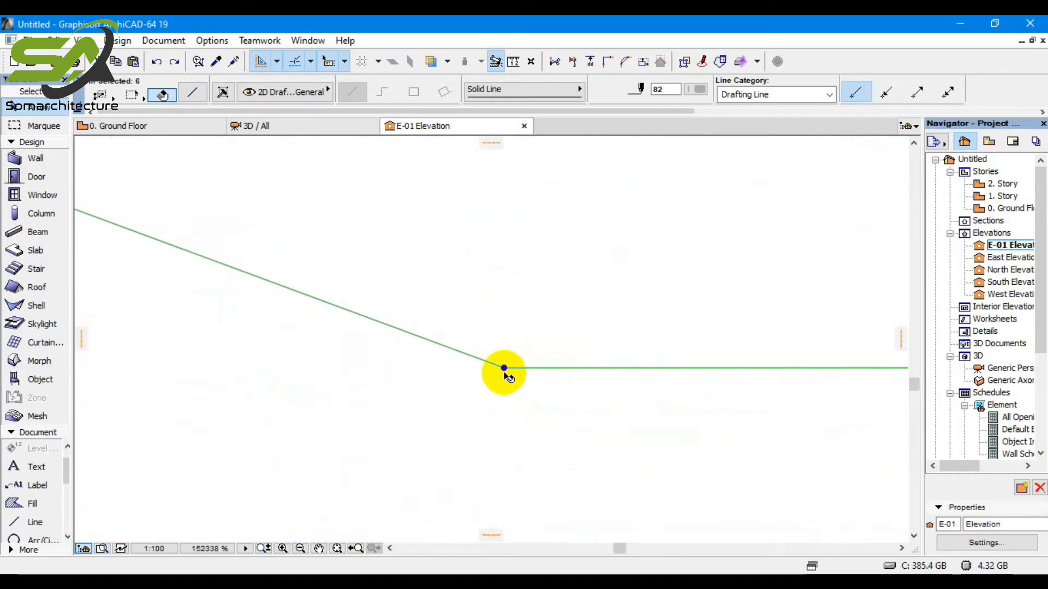
{"action": "left_click", "coordinate": [504, 368]}
{"action": "key", "text": "Escape"}
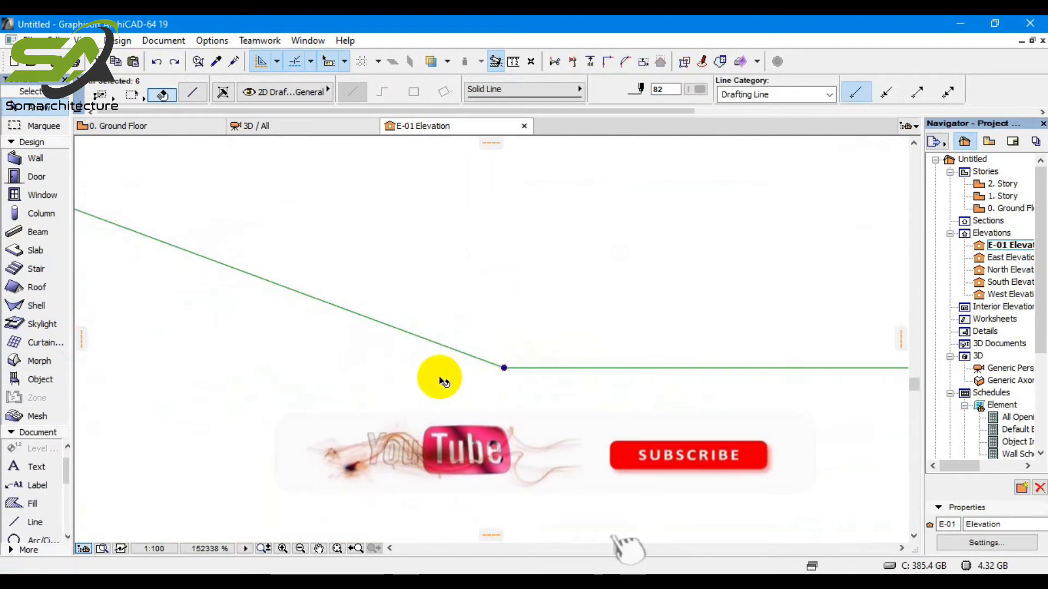
{"action": "scroll", "coordinate": [444, 369], "scroll_direction": "down", "scroll_amount": 20}
{"action": "scroll", "coordinate": [806, 377], "scroll_direction": "up", "scroll_amount": 2}
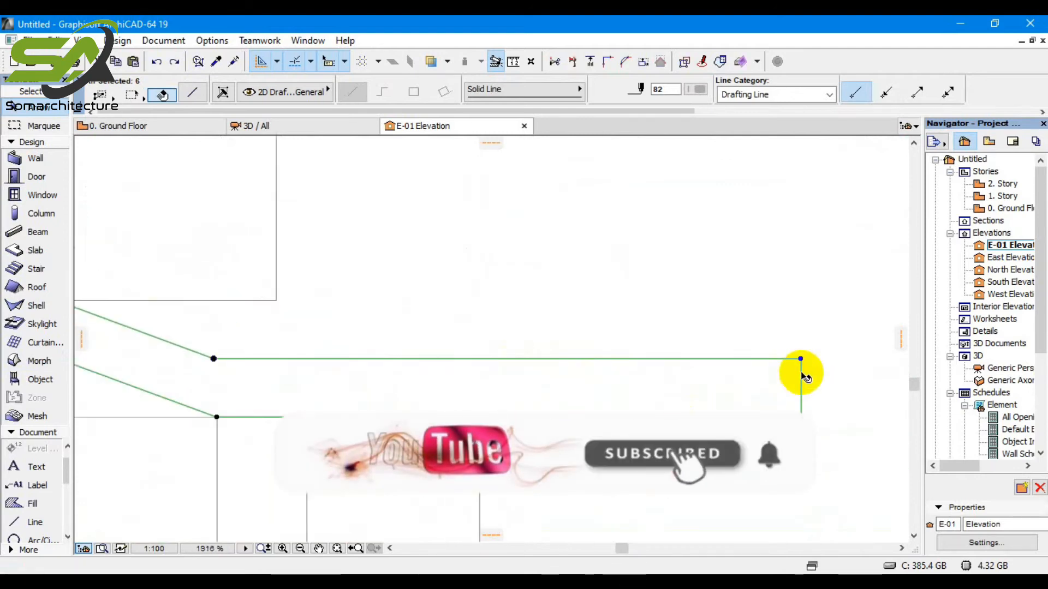
{"action": "scroll", "coordinate": [802, 399], "scroll_direction": "down", "scroll_amount": 2}
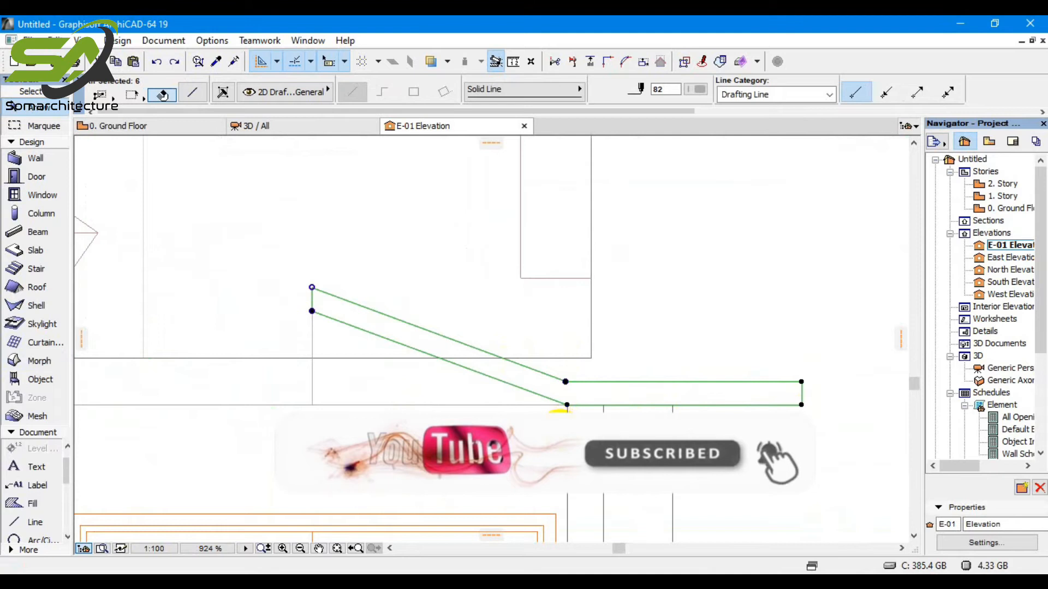
{"action": "left_click", "coordinate": [540, 423]}
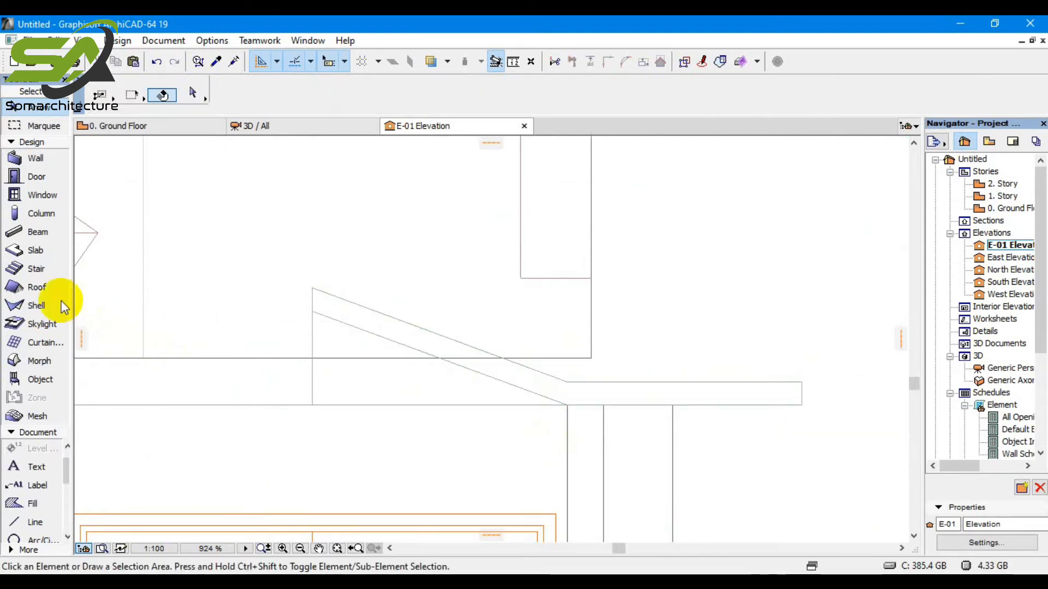
Try to trace the outline of the right half band as a morph
{"action": "left_click", "coordinate": [38, 361]}
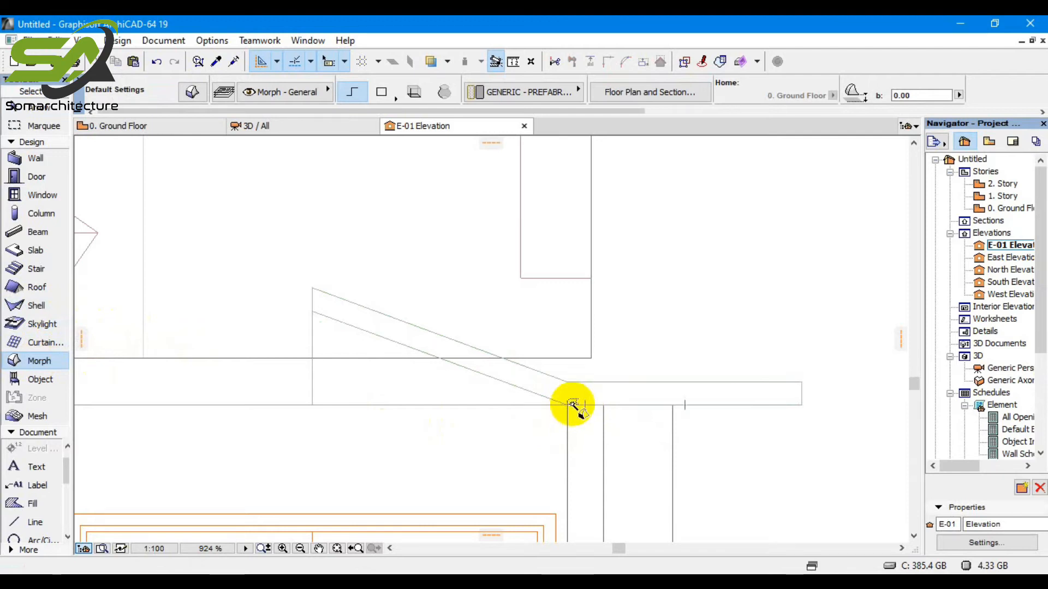
{"action": "key", "text": "shift"}
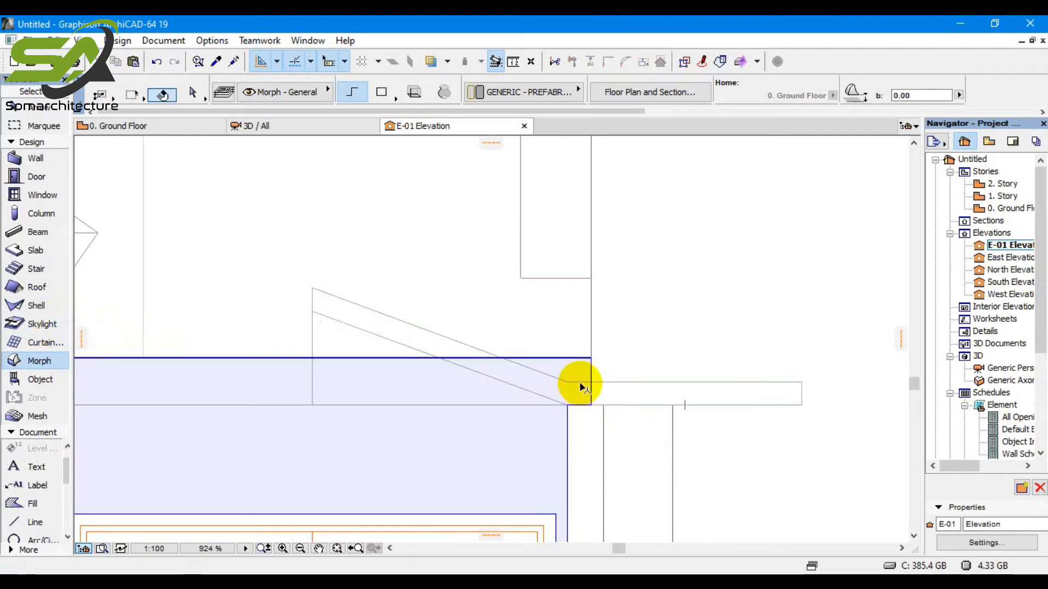
{"action": "left_click", "coordinate": [650, 382], "text": "shift"}
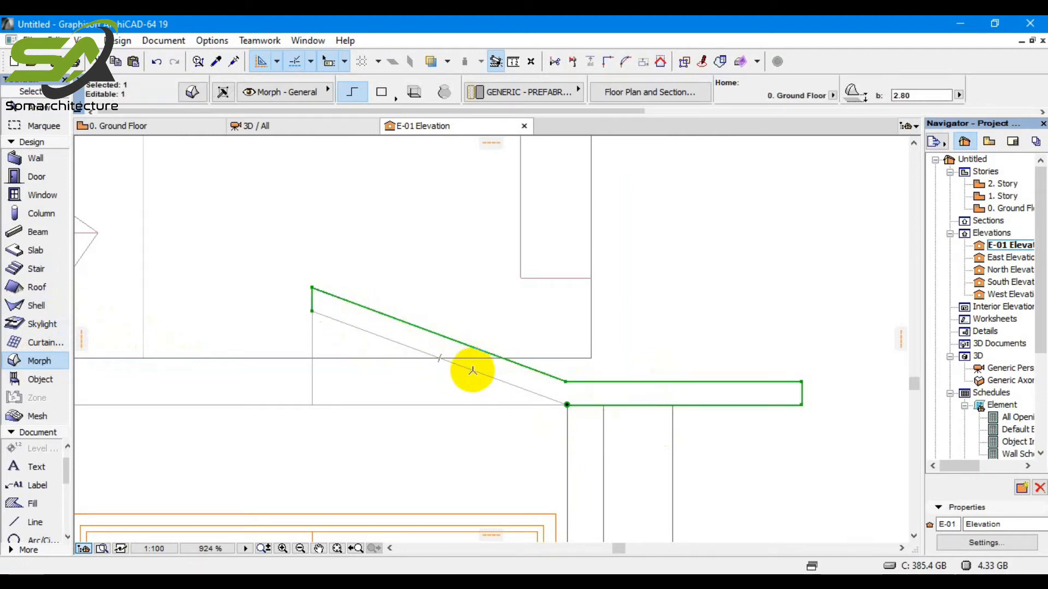
{"action": "key", "text": "Escape"}
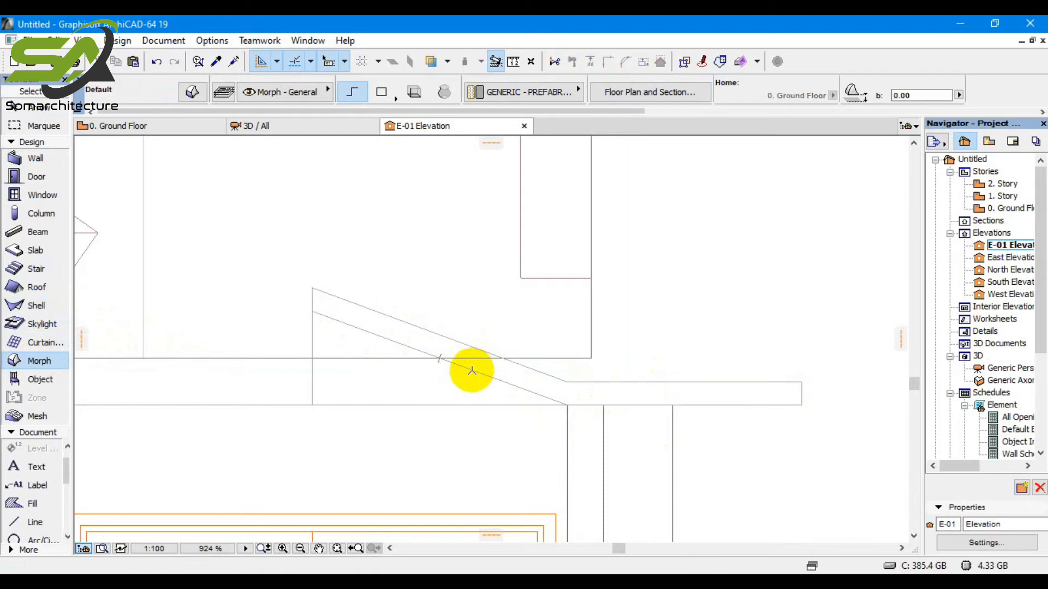
Select the right half band's lines and examine their lower bend and apex joints up close
{"action": "left_click", "coordinate": [474, 374]}
{"action": "scroll", "coordinate": [564, 387], "scroll_direction": "up", "scroll_amount": 10}
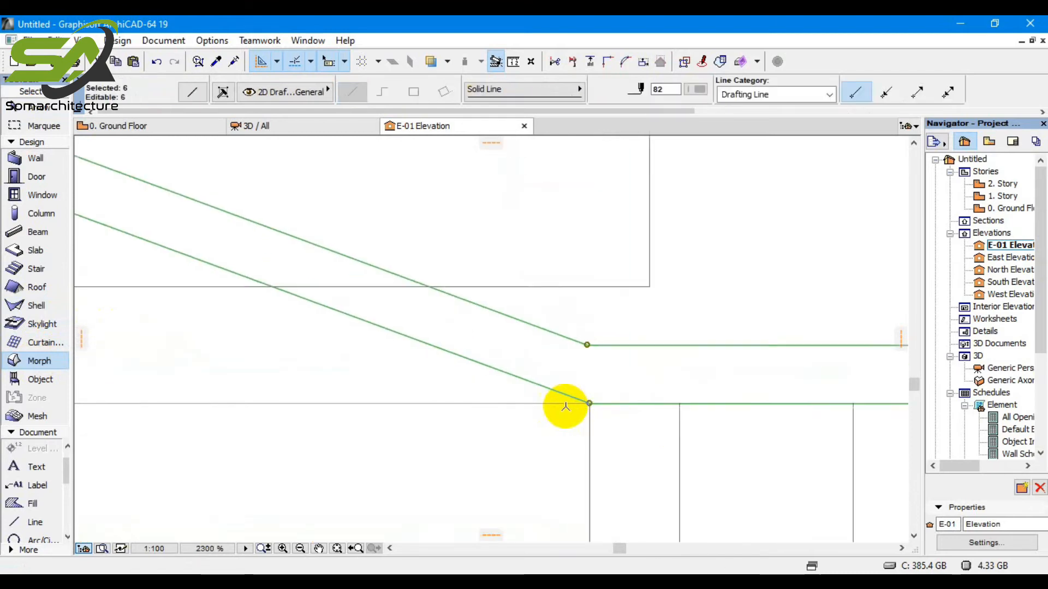
{"action": "scroll", "coordinate": [563, 386], "scroll_direction": "down", "scroll_amount": 10}
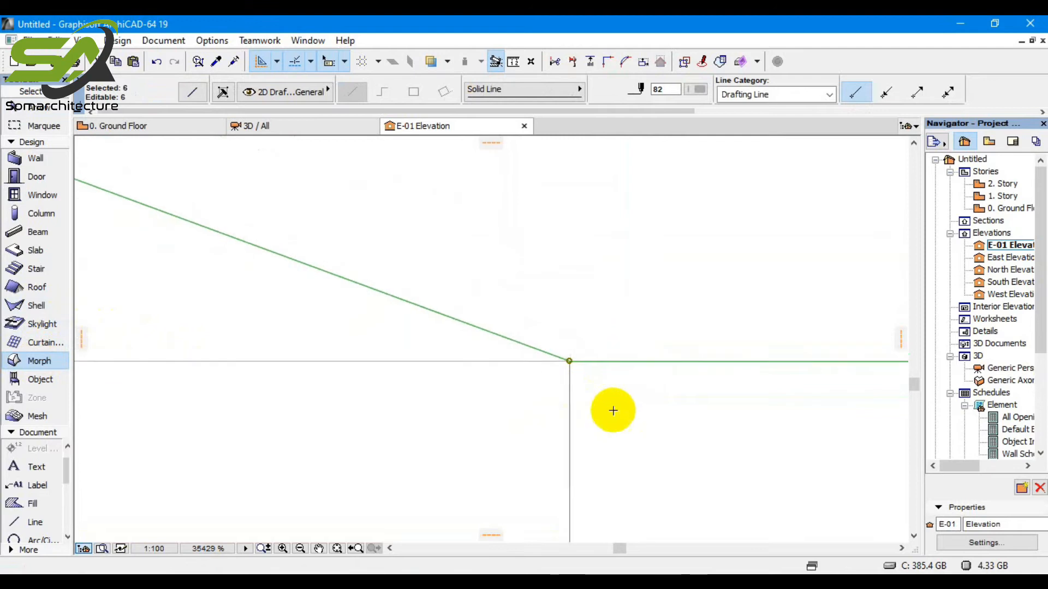
{"action": "scroll", "coordinate": [303, 315], "scroll_direction": "up", "scroll_amount": 15}
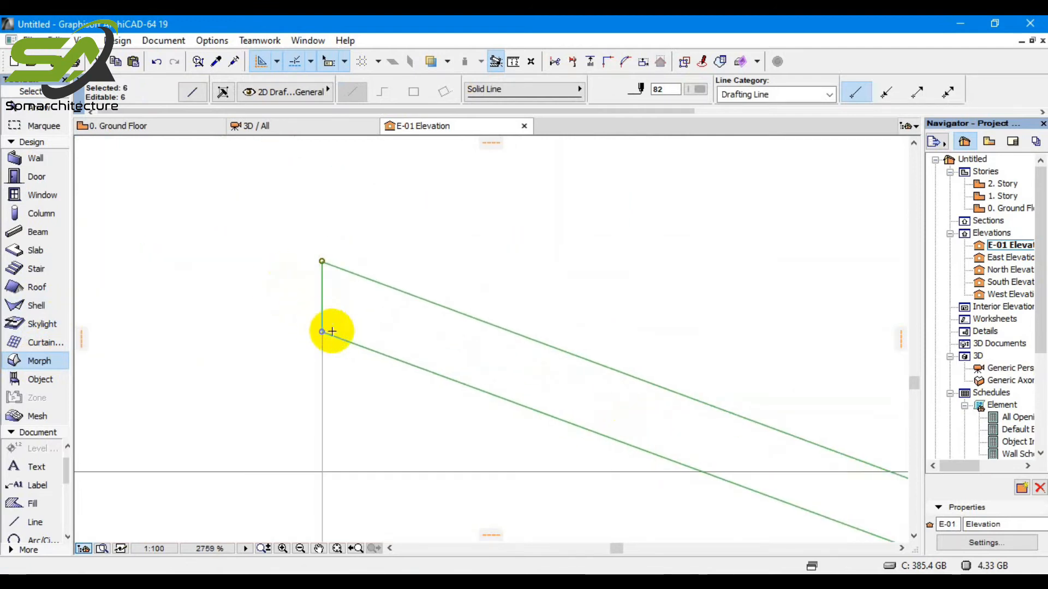
{"action": "scroll", "coordinate": [287, 339], "scroll_direction": "down", "scroll_amount": 15}
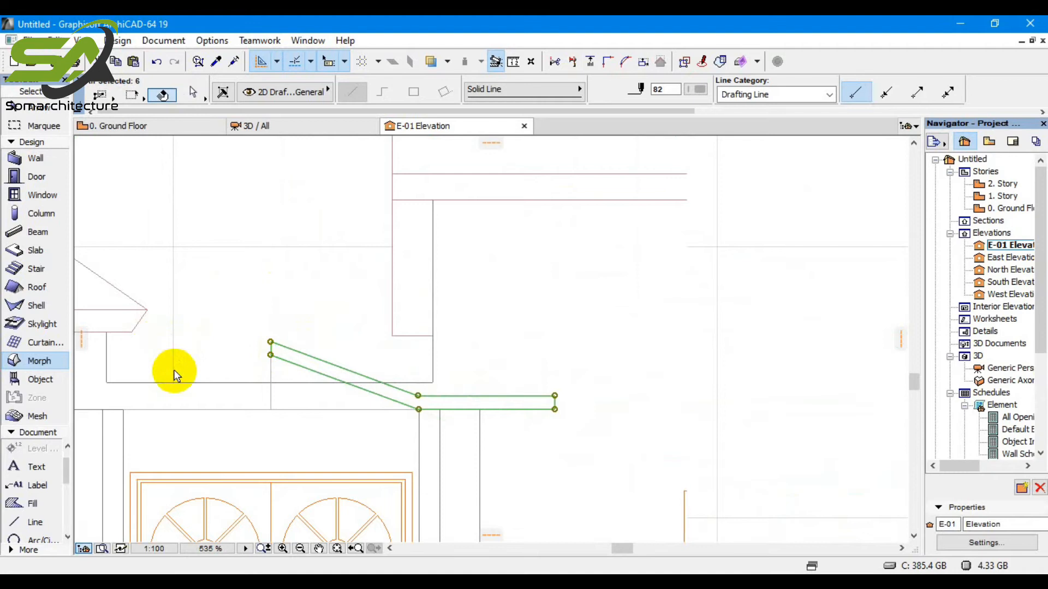
{"action": "key", "text": "Escape"}
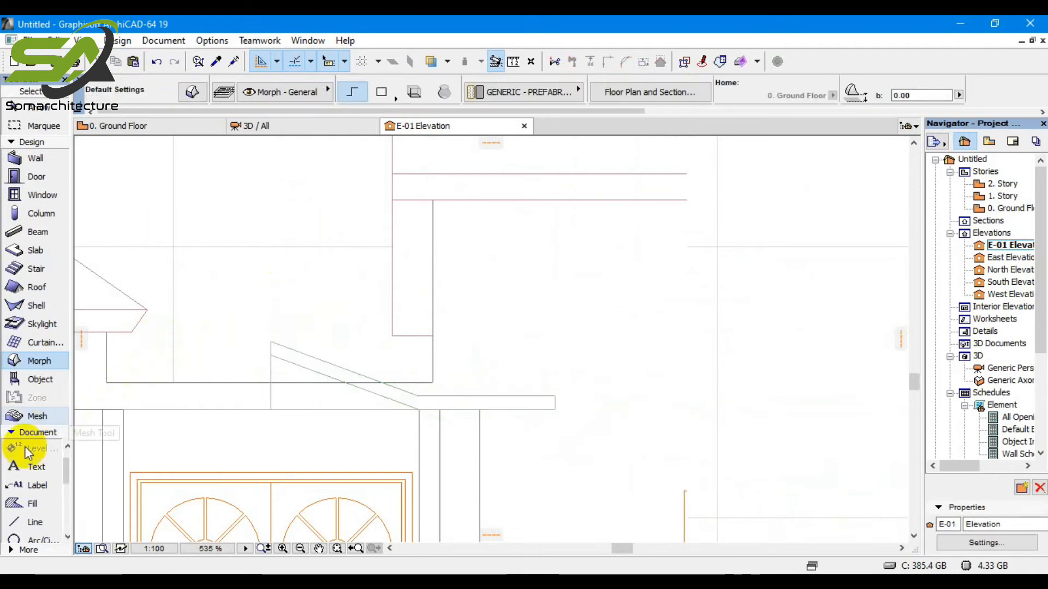
Retrace the right half band with a closed polyline of lines through all six corners, starting and ending at the lower apex corner
{"action": "left_click", "coordinate": [33, 522]}
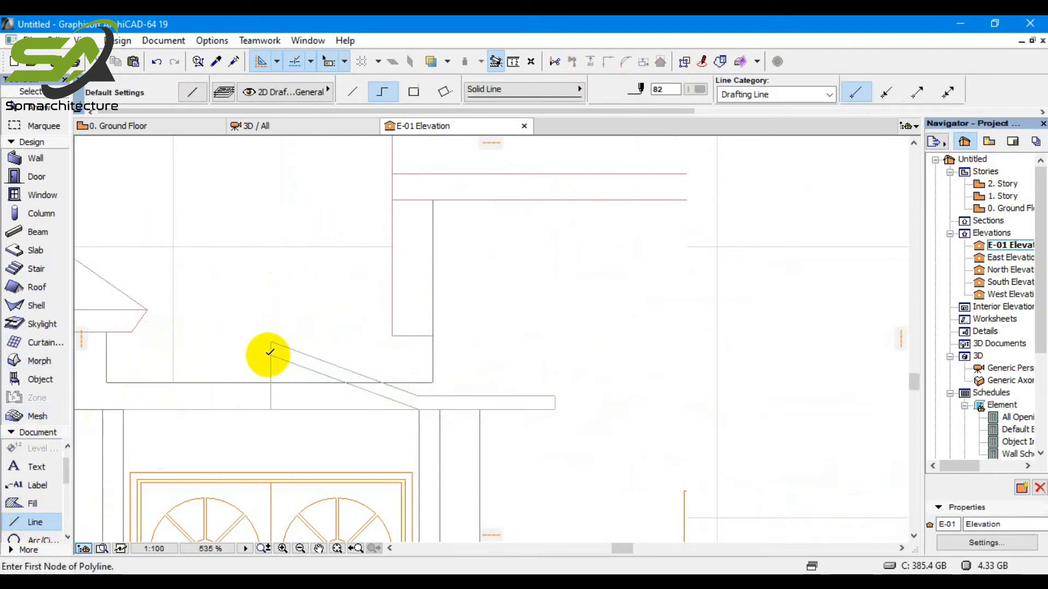
{"action": "left_click", "coordinate": [270, 354]}
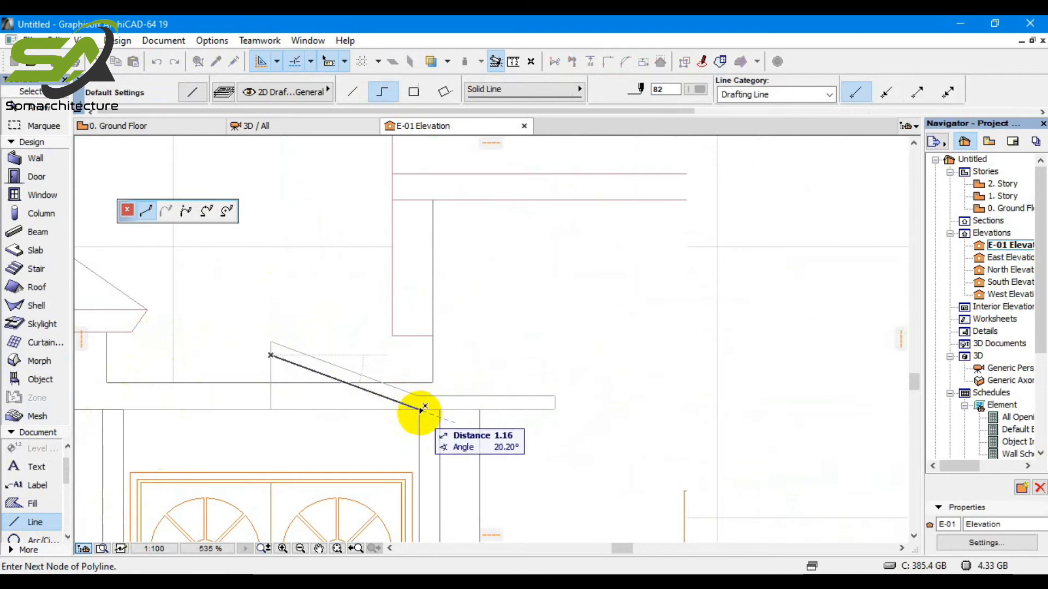
{"action": "left_click", "coordinate": [420, 408]}
{"action": "left_click", "coordinate": [555, 409]}
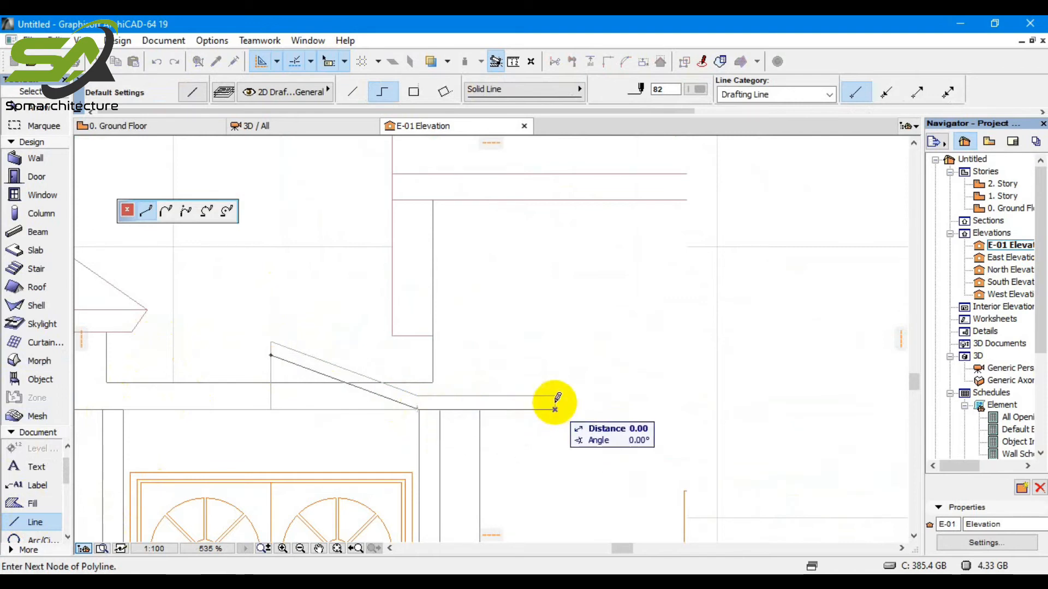
{"action": "left_click", "coordinate": [555, 396]}
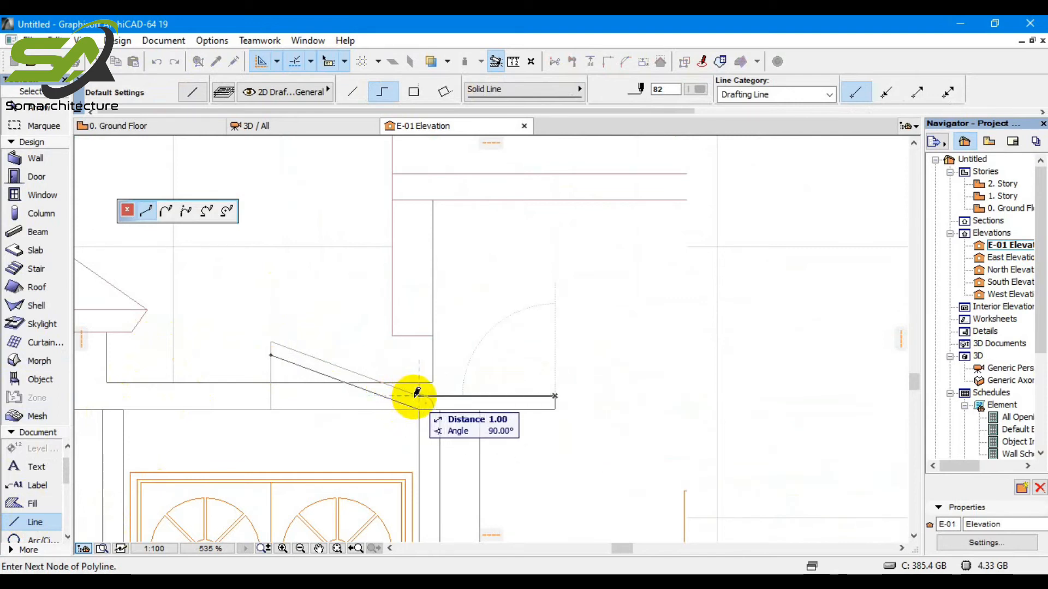
{"action": "scroll", "coordinate": [417, 392], "scroll_direction": "up", "scroll_amount": 4}
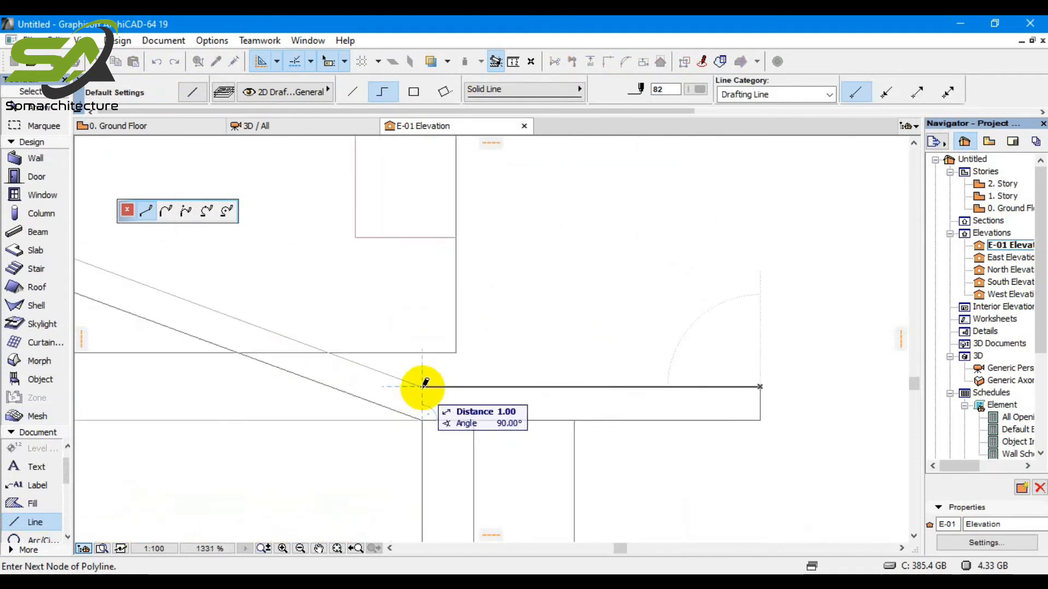
{"action": "left_click", "coordinate": [420, 386]}
{"action": "scroll", "coordinate": [480, 416], "scroll_direction": "down", "scroll_amount": 5}
{"action": "scroll", "coordinate": [325, 364], "scroll_direction": "up", "scroll_amount": 5}
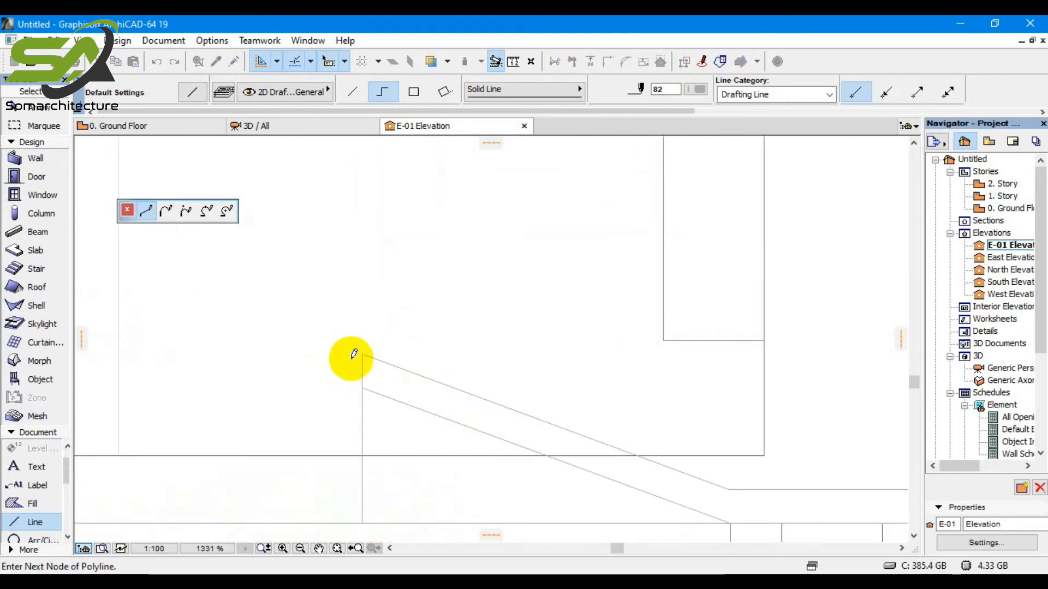
{"action": "left_click", "coordinate": [362, 354]}
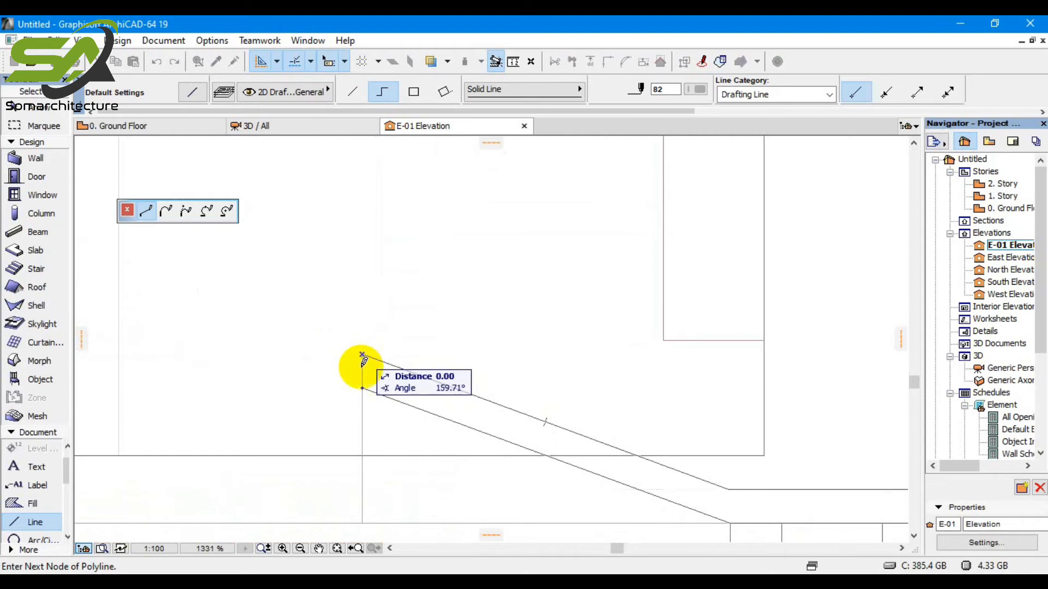
{"action": "double_click", "coordinate": [364, 388]}
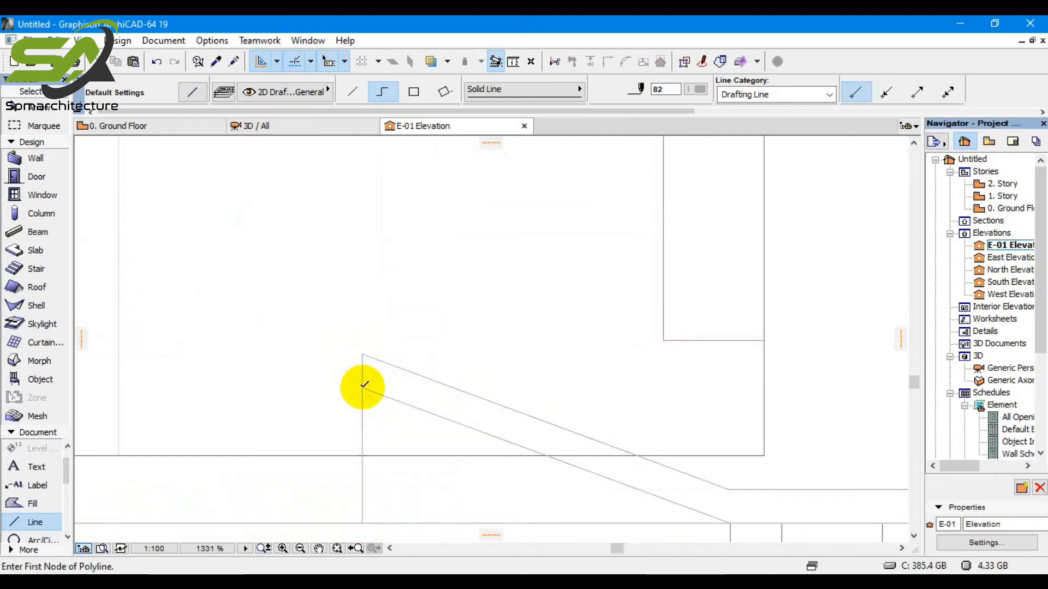
Move the right half band straight up by its own thickness, from its lower apex corner to its upper one
{"action": "left_click", "coordinate": [375, 400], "text": "shift"}
{"action": "scroll", "coordinate": [278, 372], "scroll_direction": "down", "scroll_amount": 4}
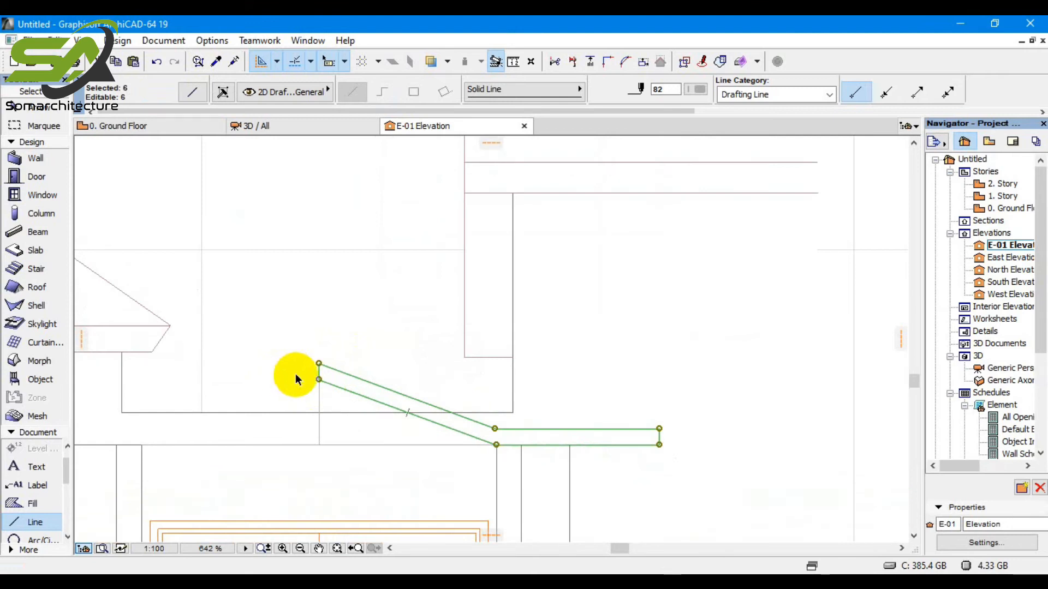
{"action": "key", "text": "ctrl+d"}
{"action": "left_click", "coordinate": [319, 380]}
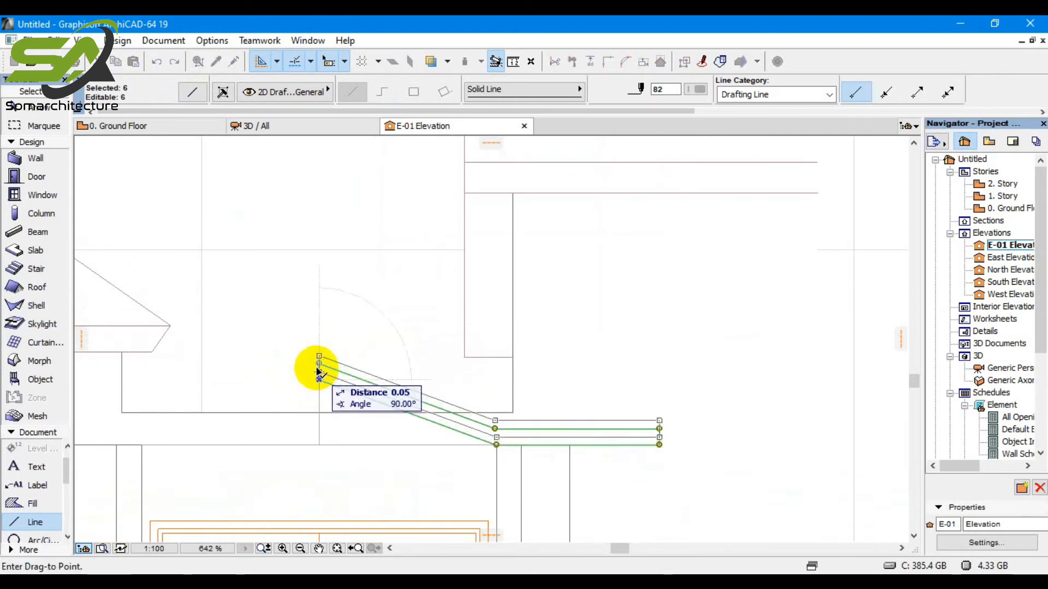
{"action": "left_click", "coordinate": [319, 363]}
{"action": "key", "text": "shift"}
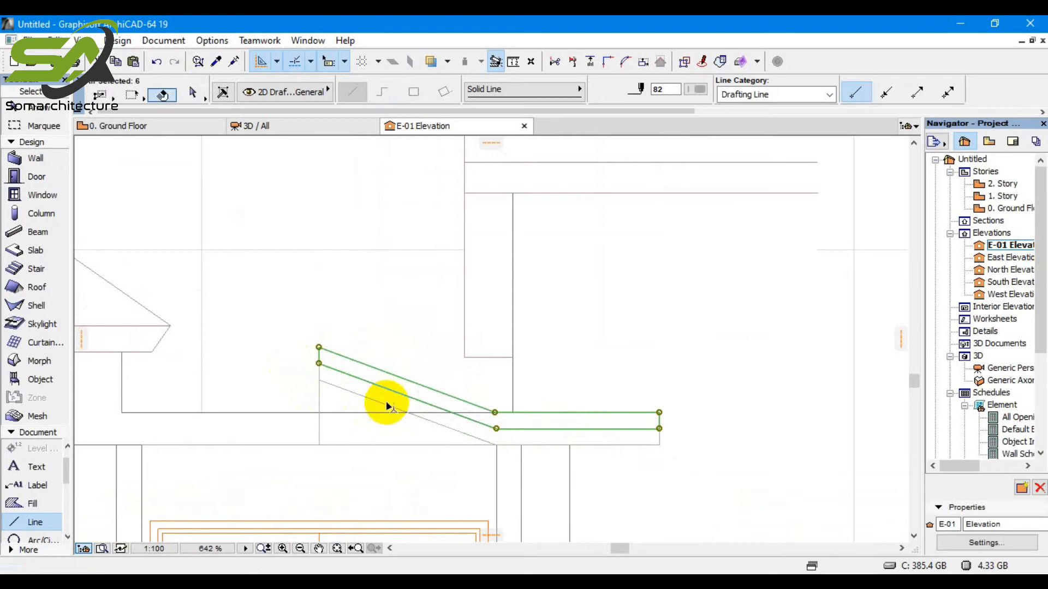
Delete the three leftover lines beneath the raised half band: the slope, the horizontal edge and the short outer end
{"action": "left_click", "coordinate": [391, 412], "text": "shift"}
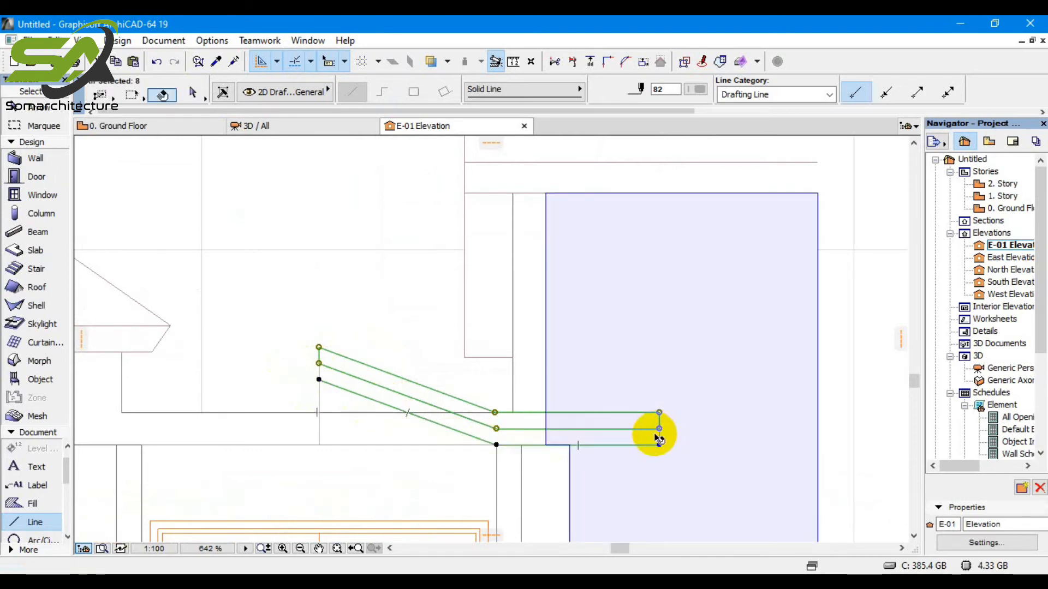
{"action": "left_click", "coordinate": [630, 445], "text": "shift"}
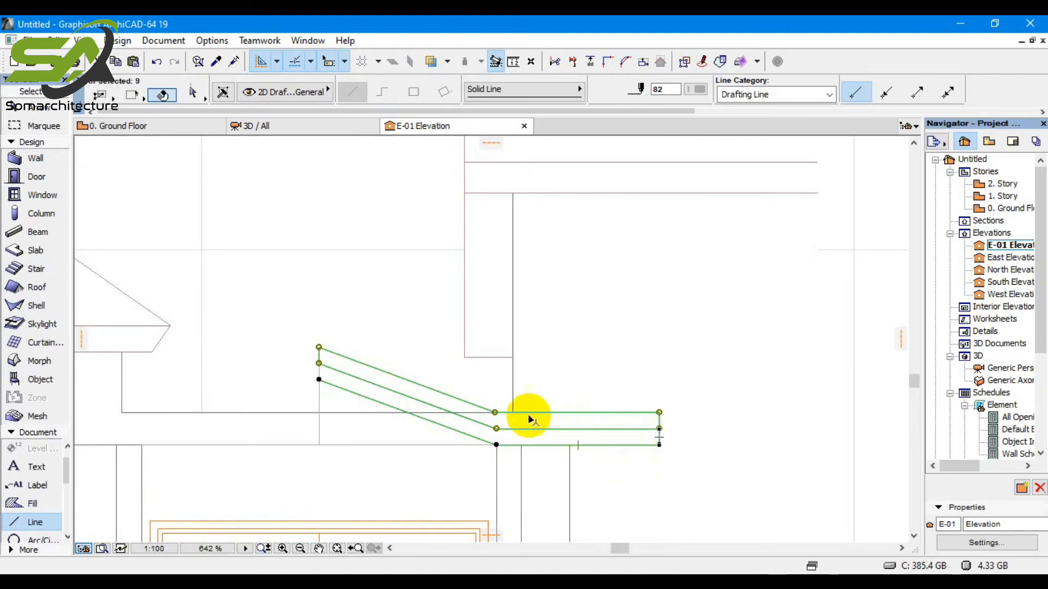
{"action": "left_click", "coordinate": [498, 413], "text": "shift"}
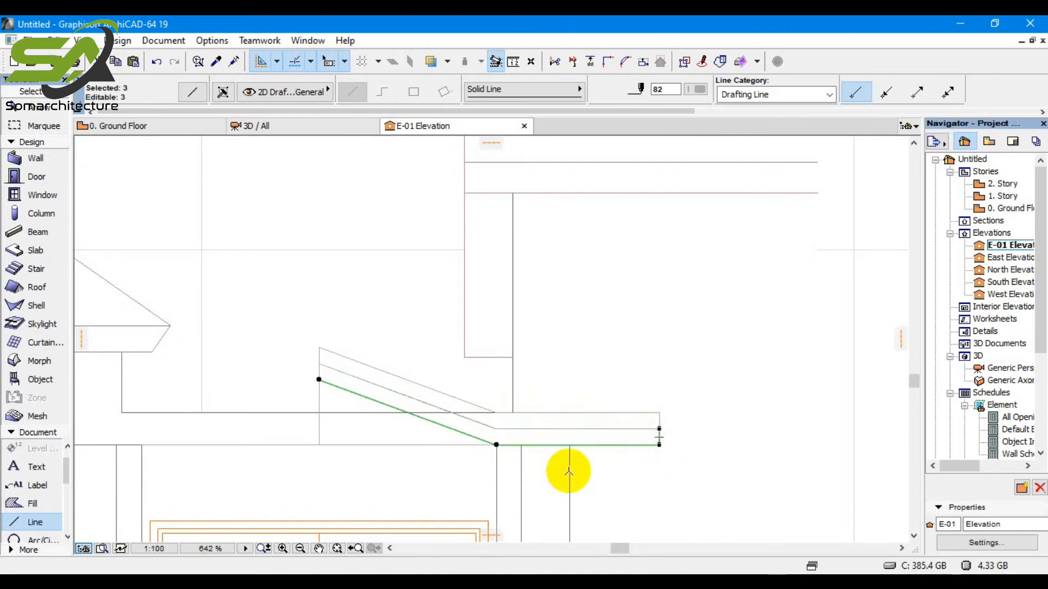
{"action": "key", "text": "Escape"}
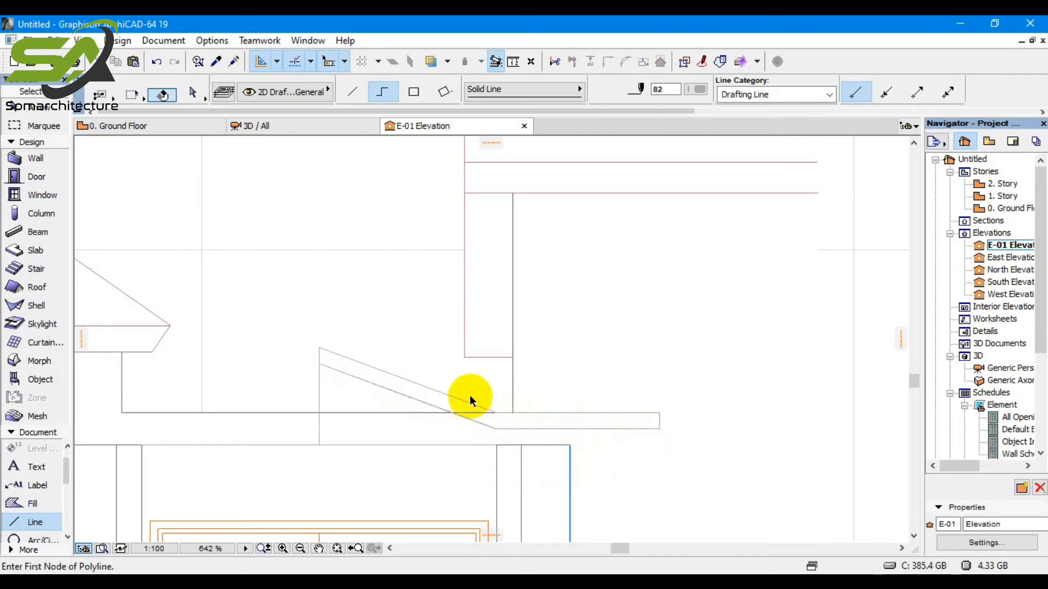
Move the right half band back down by its own thickness onto the gate pillars and clear the selection
{"action": "left_click", "coordinate": [468, 410], "text": "shift"}
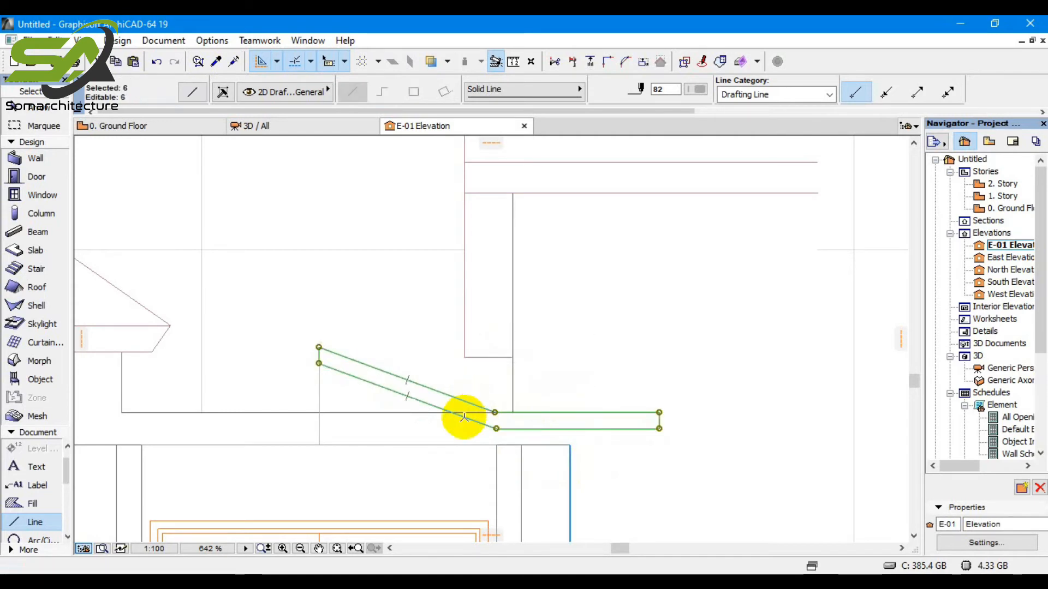
{"action": "key", "text": "ctrl+d"}
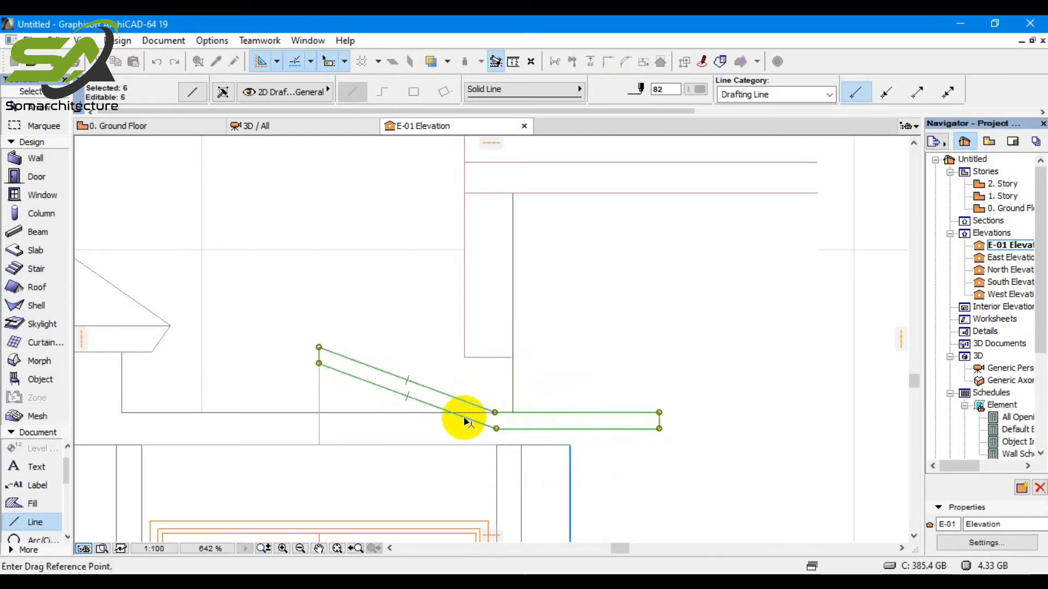
{"action": "left_click", "coordinate": [319, 348]}
{"action": "left_click", "coordinate": [320, 364]}
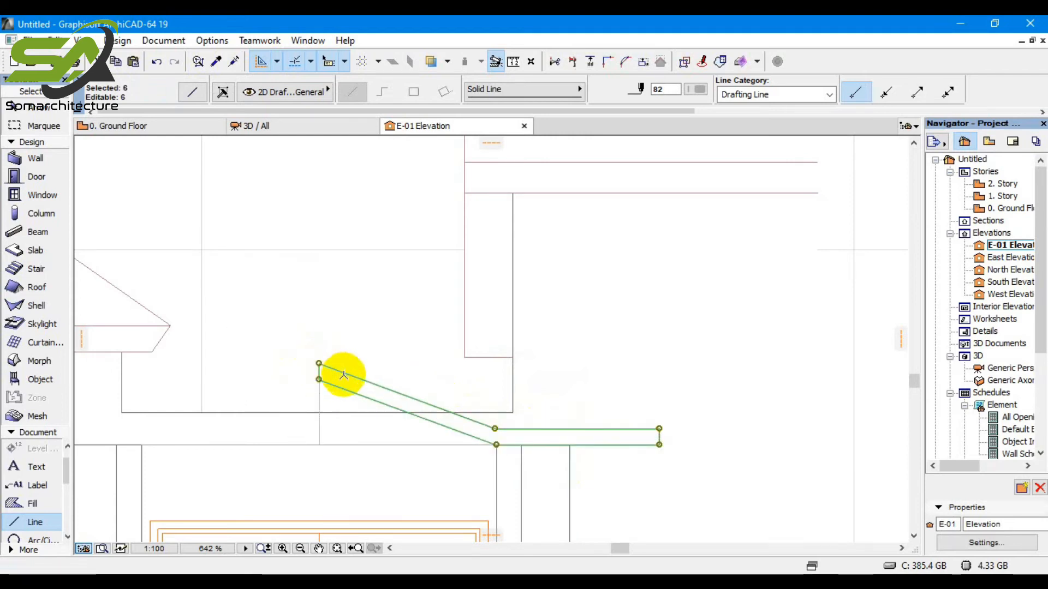
{"action": "scroll", "coordinate": [330, 366], "scroll_direction": "up", "scroll_amount": 3}
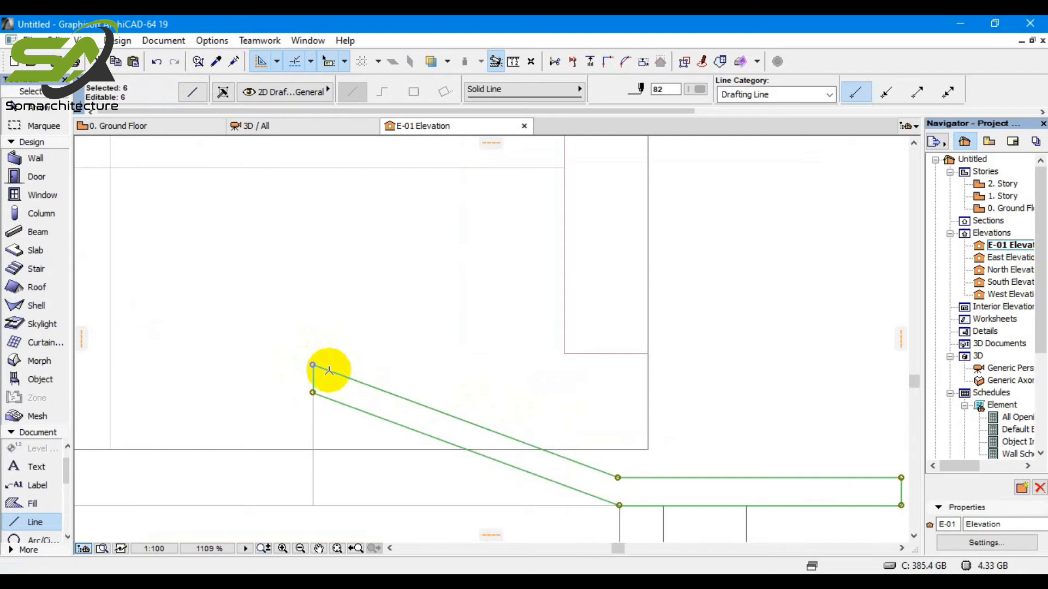
{"action": "key", "text": "Escape"}
{"action": "key", "text": "Escape"}
{"action": "left_click", "coordinate": [330, 372]}
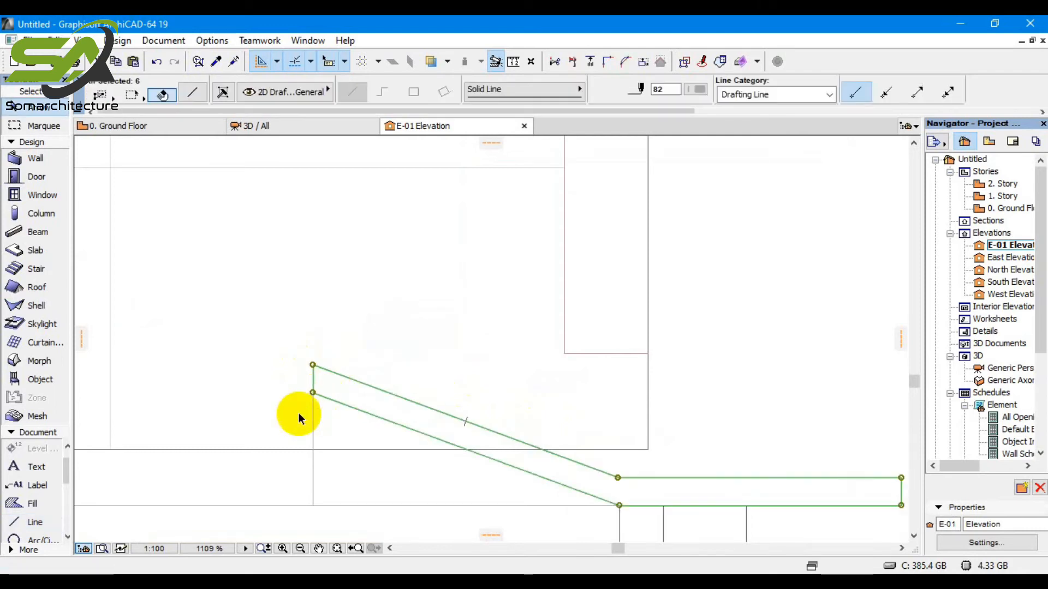
{"action": "left_click", "coordinate": [298, 418]}
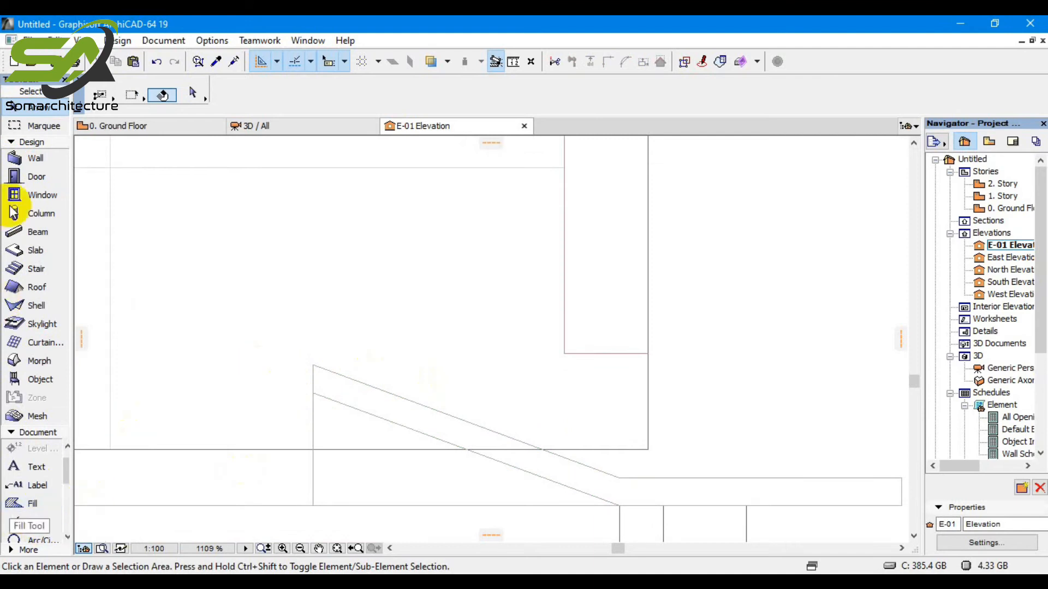
Select the stray morph along the lower edge and outer end of the right half band and remove it
{"action": "left_click", "coordinate": [34, 125]}
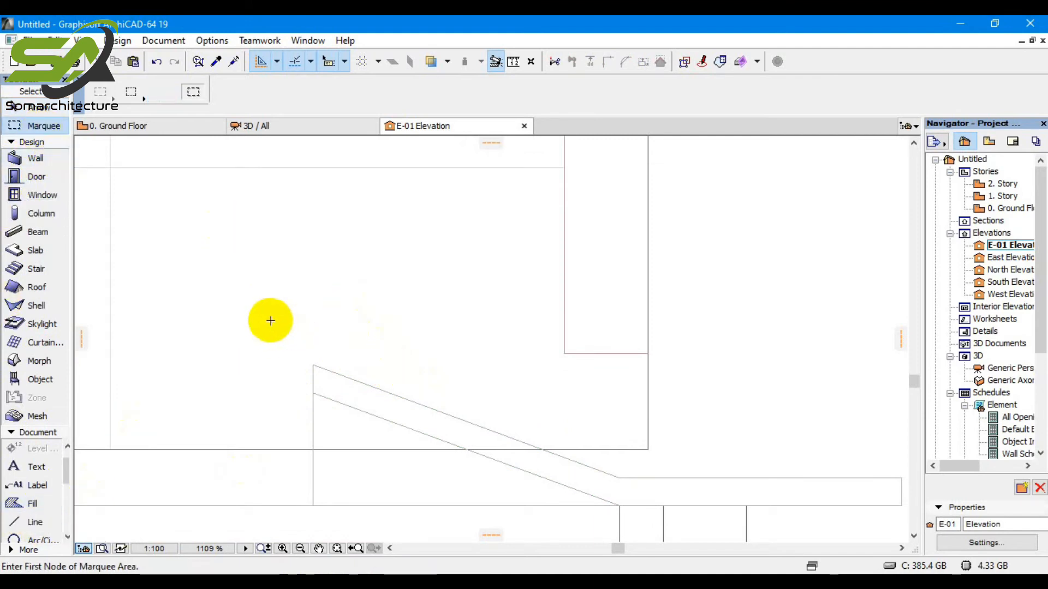
{"action": "scroll", "coordinate": [271, 367], "scroll_direction": "down", "scroll_amount": 3}
{"action": "left_click", "coordinate": [38, 360]}
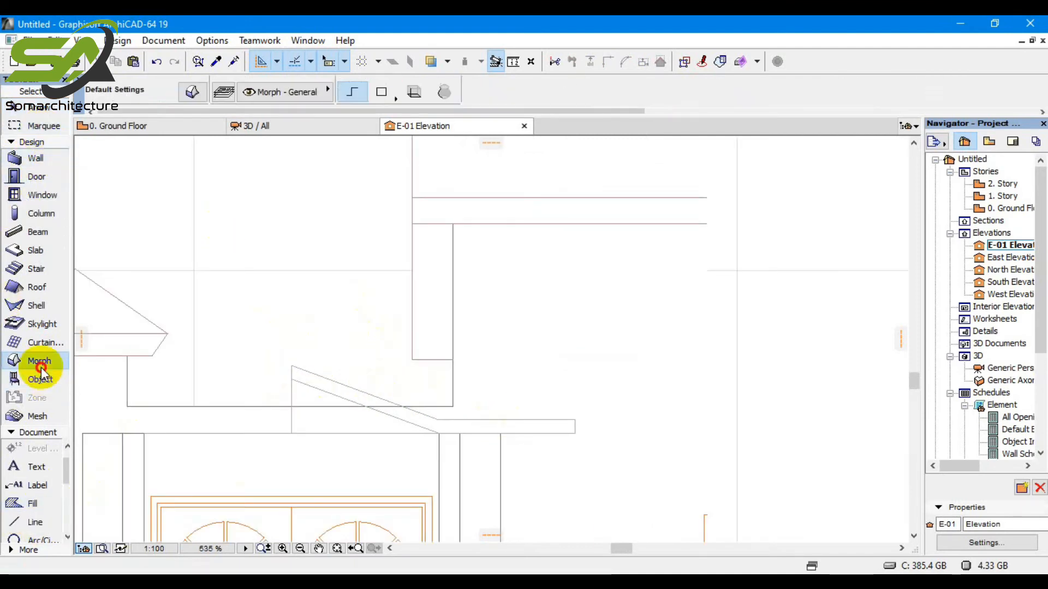
{"action": "left_click", "coordinate": [573, 433]}
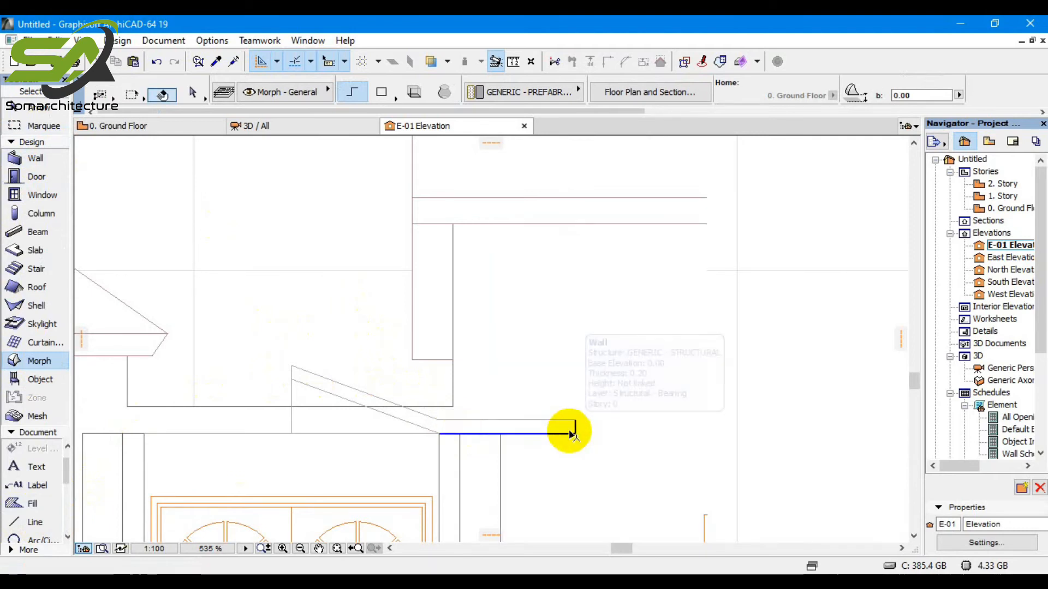
{"action": "double_click", "coordinate": [575, 419]}
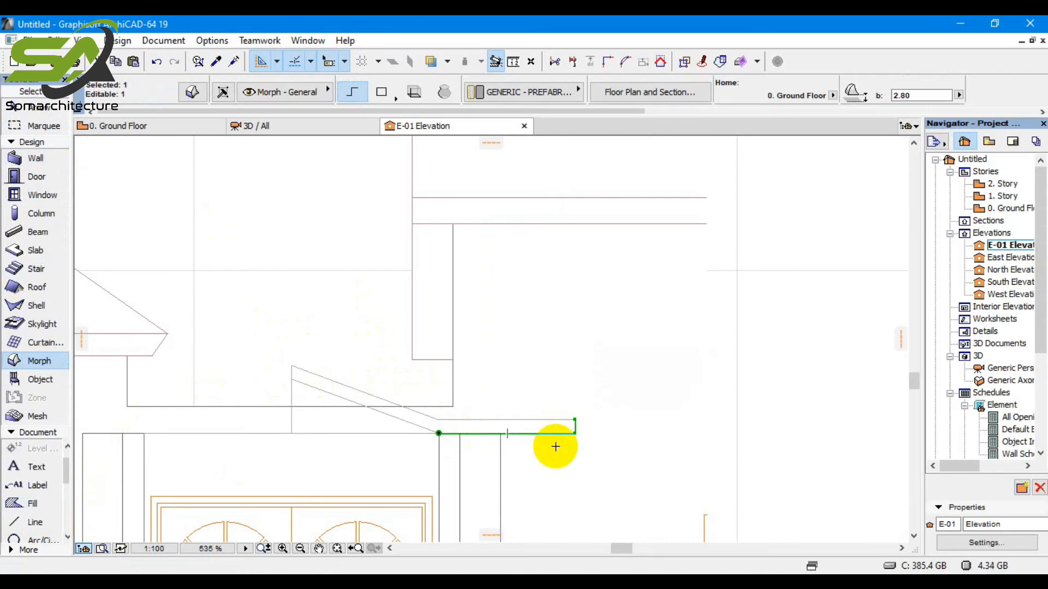
{"action": "key", "text": "Escape"}
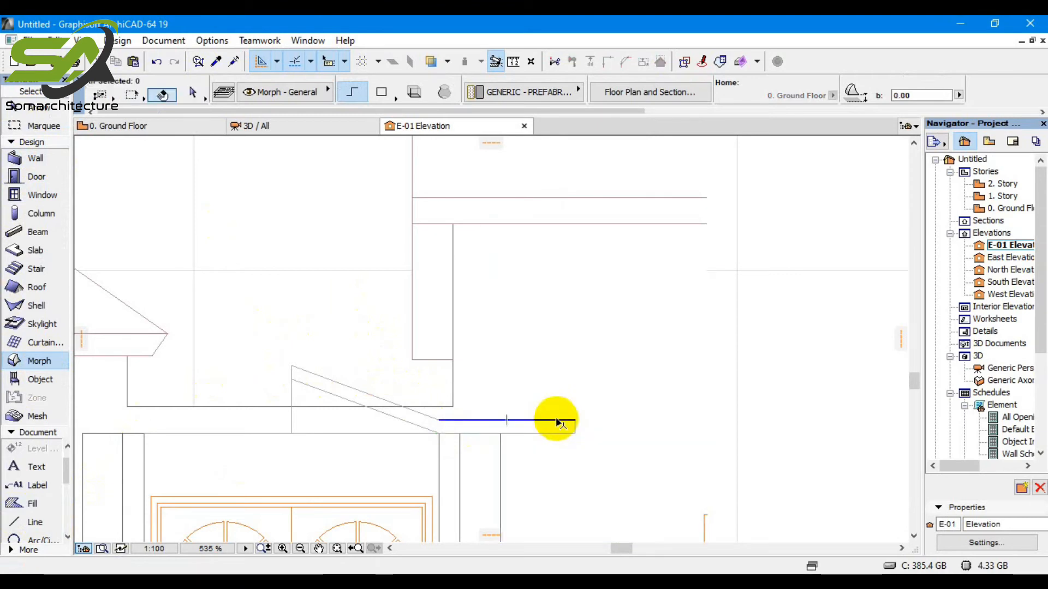
Move the right half band straight up by 0.5 and delete the duplicate lines left at its former position
{"action": "left_click", "coordinate": [557, 421]}
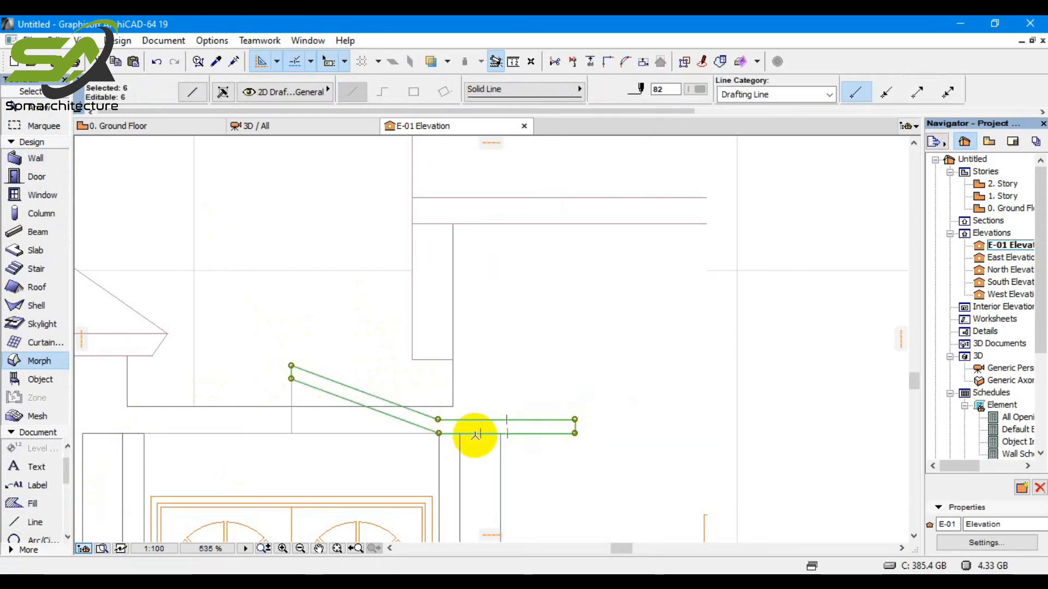
{"action": "key", "text": "ctrl+d"}
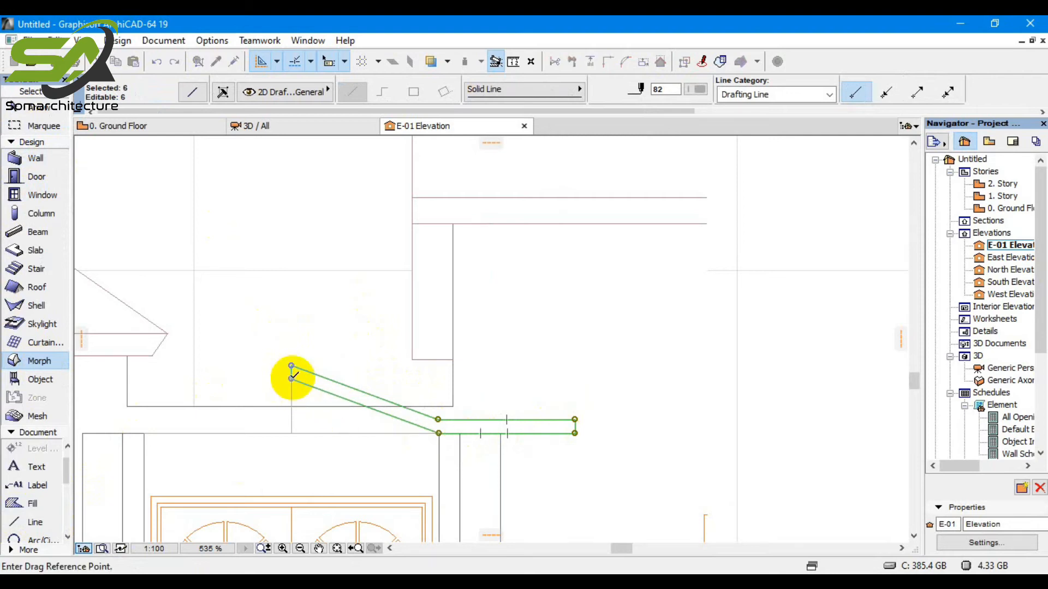
{"action": "left_click", "coordinate": [291, 366]}
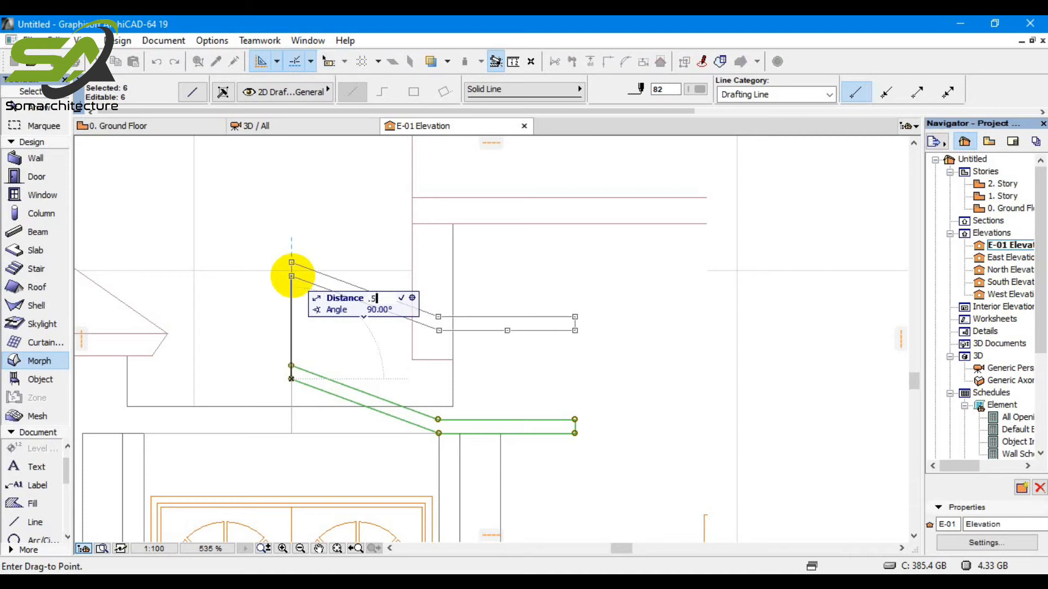
{"action": "left_click", "coordinate": [291, 311]}
{"action": "key", "text": "Escape"}
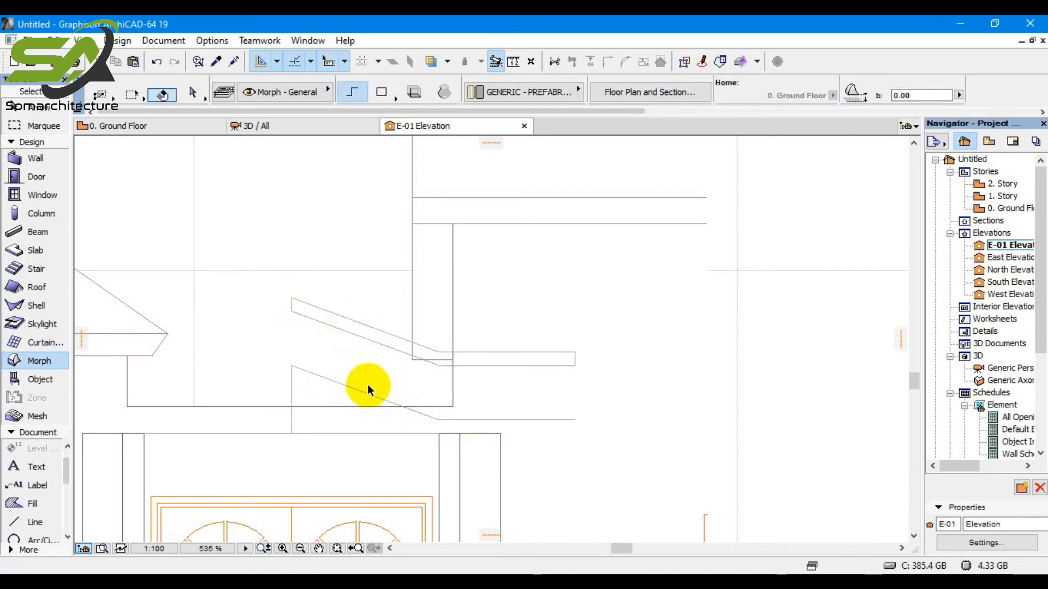
{"action": "left_click", "coordinate": [421, 415]}
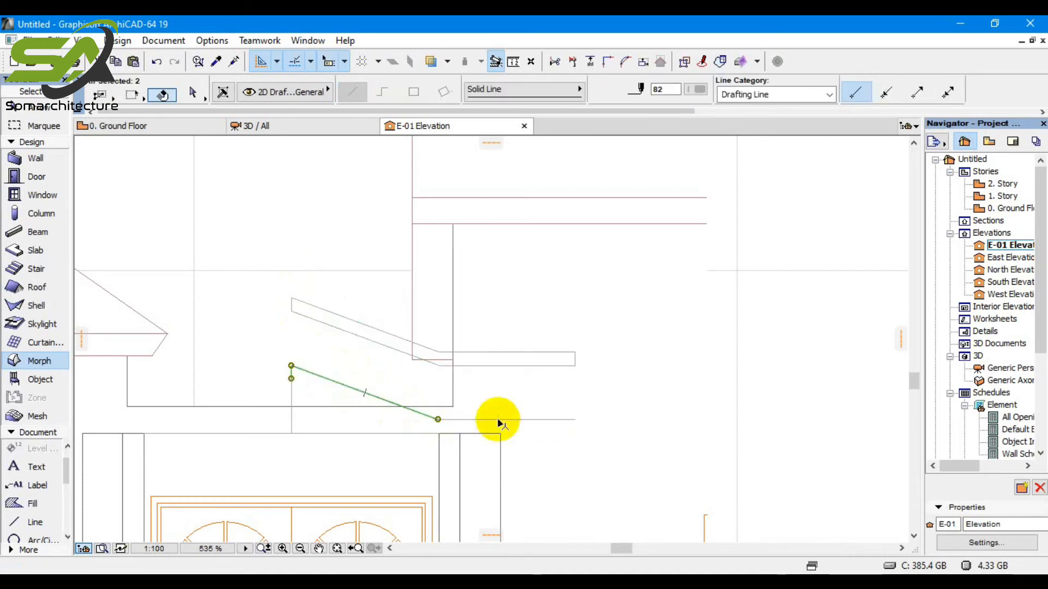
{"action": "key", "text": "Escape"}
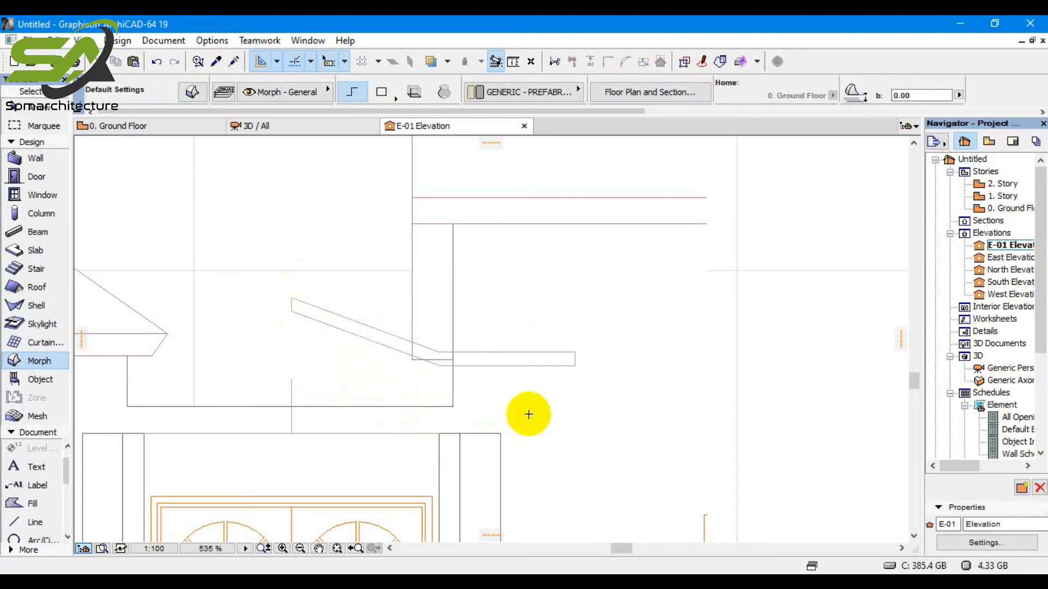
Move the complete right half band straight down by 0.5, back onto the gate pillars
{"action": "left_click", "coordinate": [318, 326], "text": "shift"}
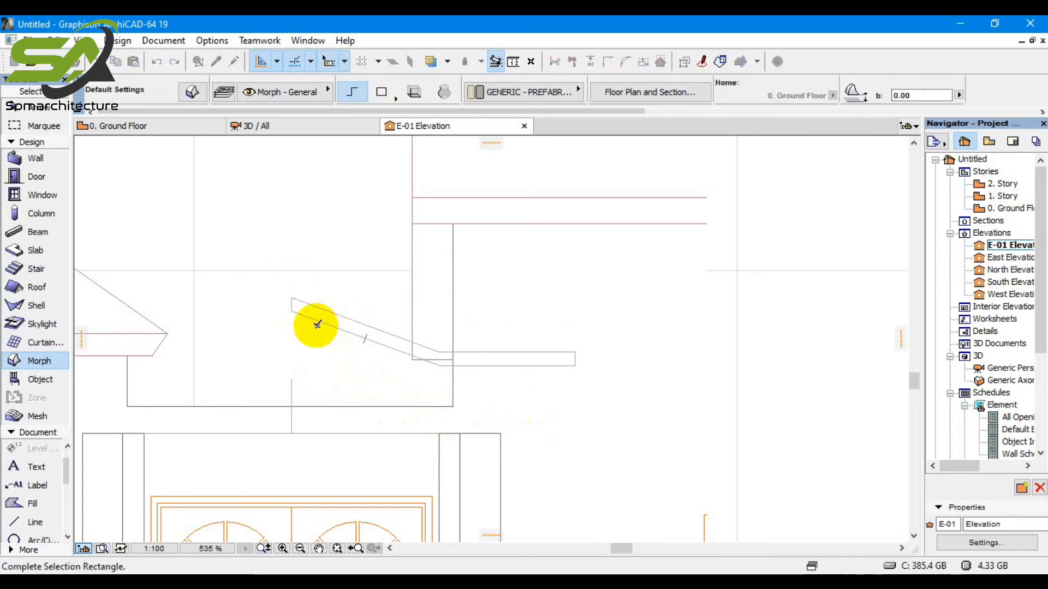
{"action": "left_click", "coordinate": [282, 305]}
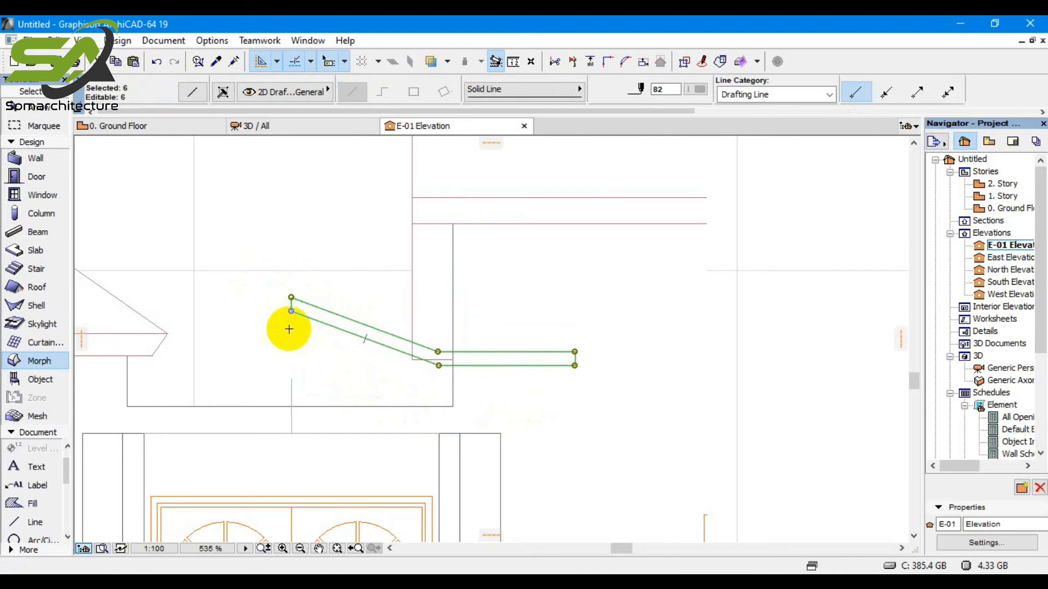
{"action": "key", "text": "ctrl+d"}
{"action": "left_click", "coordinate": [291, 311]}
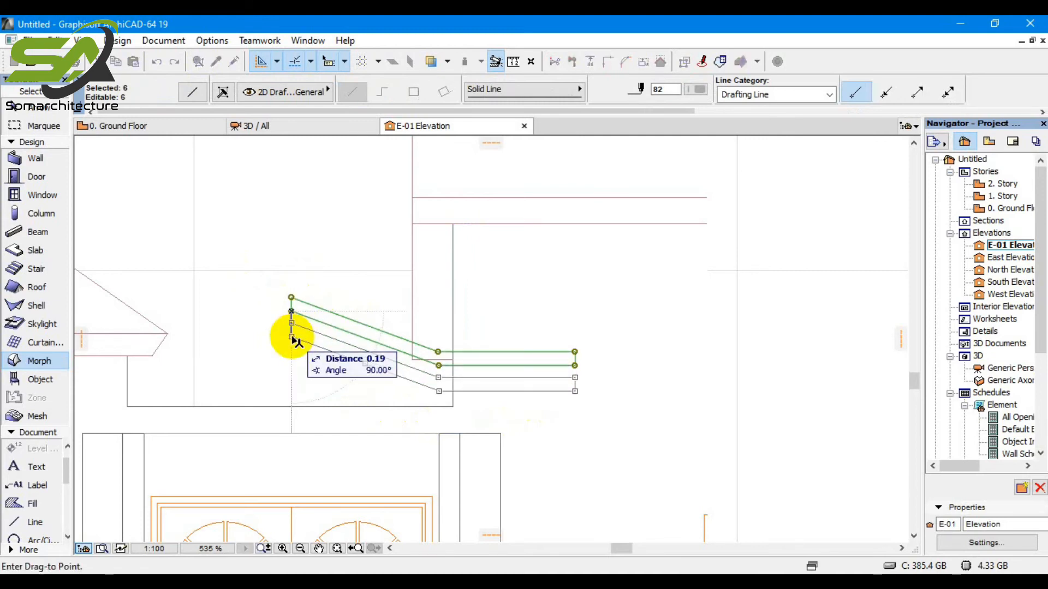
{"action": "type", "text": "."}
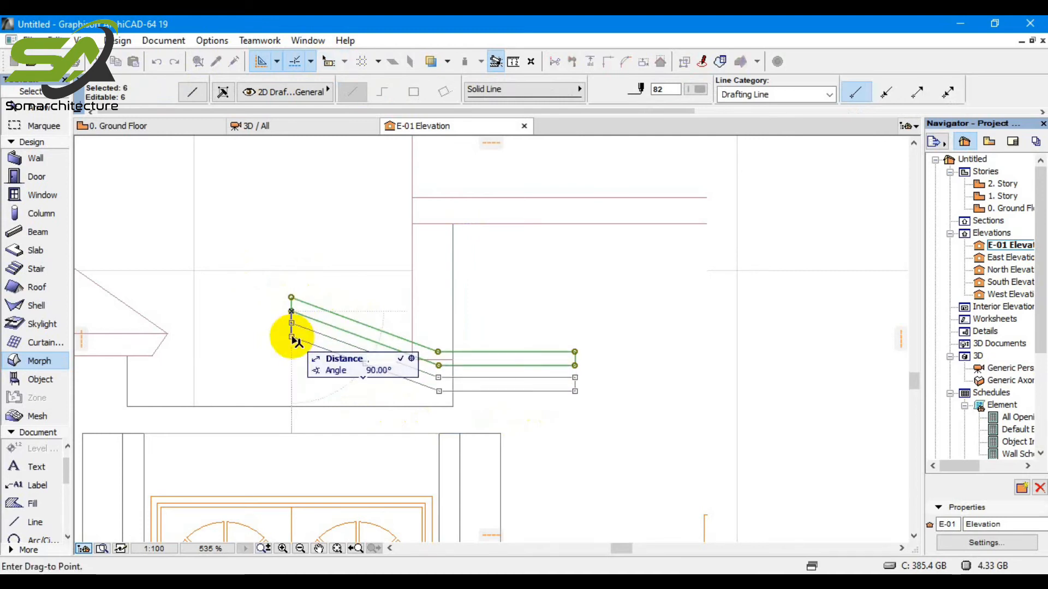
{"action": "type", "text": "5"}
{"action": "key", "text": "Return"}
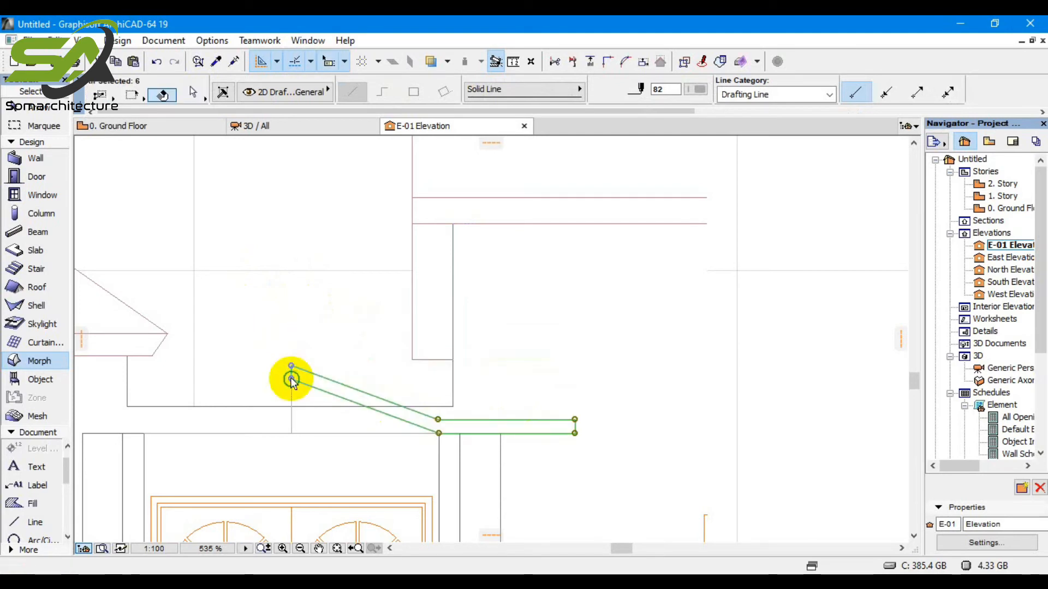
Stack a copy of the right half band directly on the original and remove the stray morph along the lower outer edge
{"action": "key", "text": "ctrl+alt+d"}
{"action": "left_click", "coordinate": [292, 380]}
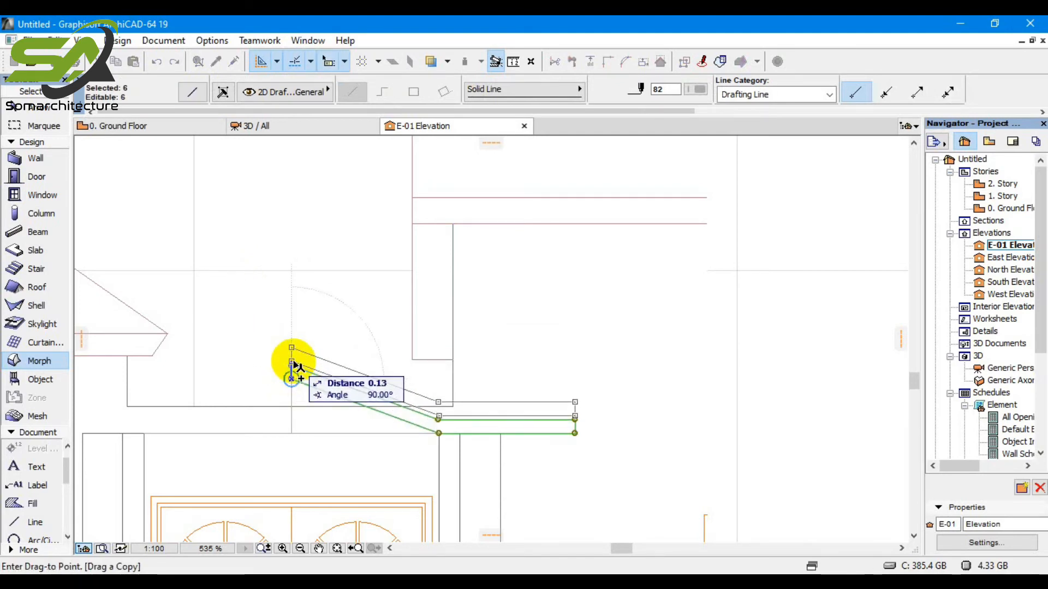
{"action": "left_click", "coordinate": [291, 365]}
{"action": "key", "text": "Escape"}
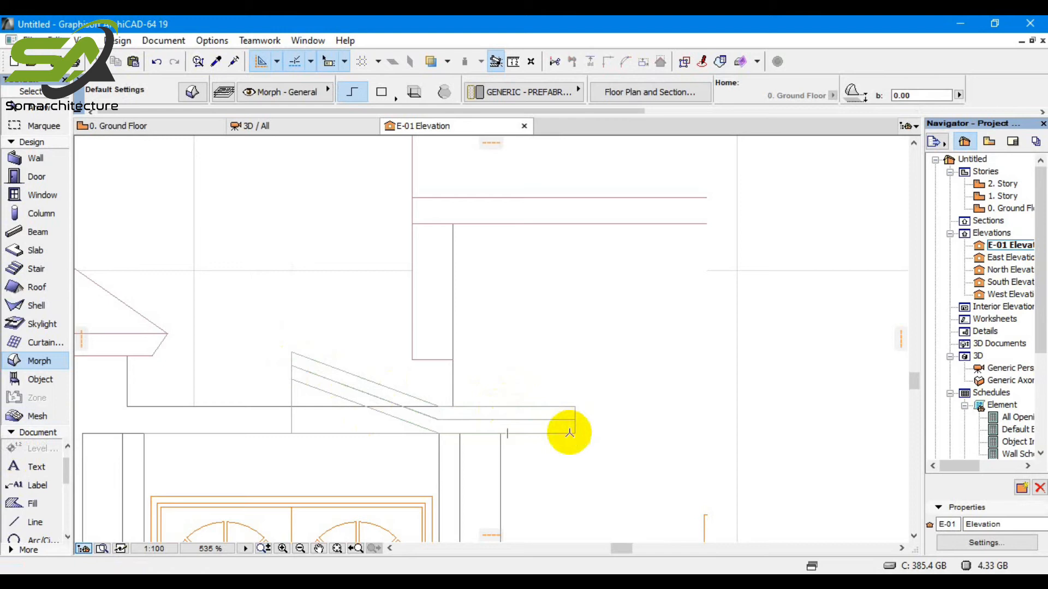
{"action": "left_click", "coordinate": [569, 433], "text": "shift"}
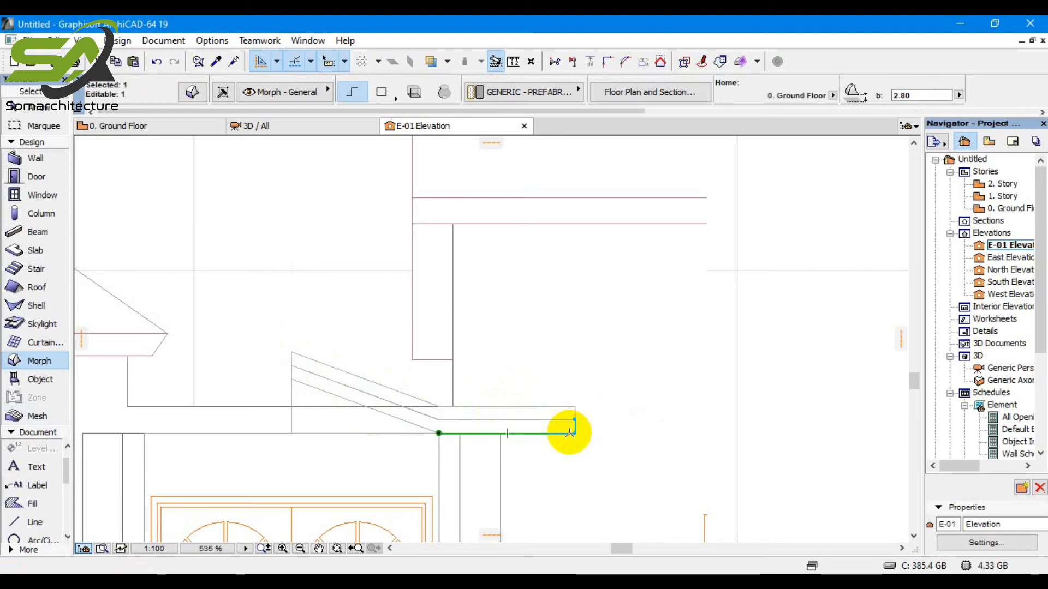
{"action": "key", "text": "Escape"}
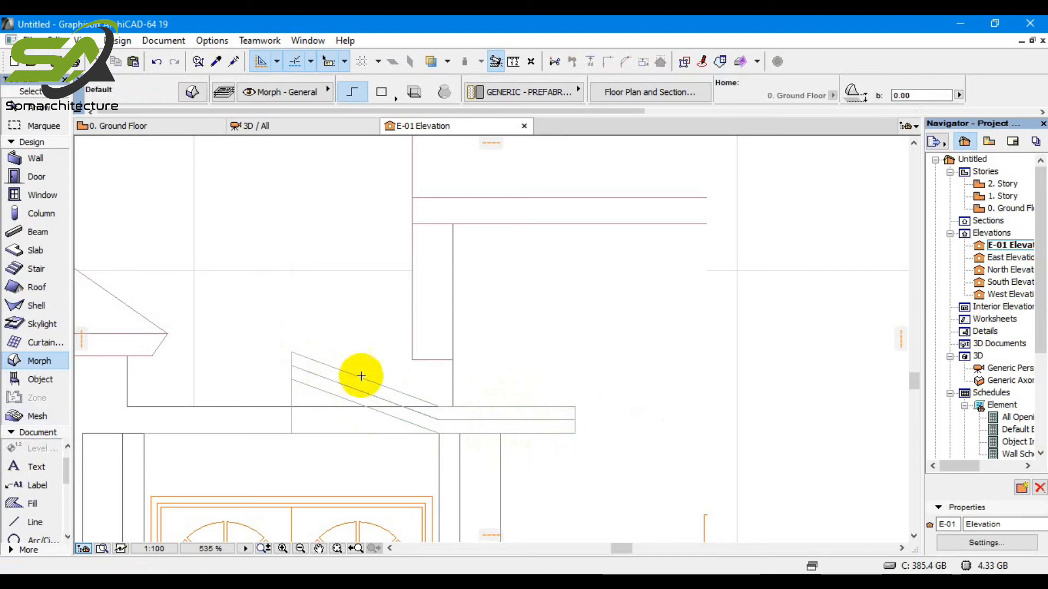
Trace the lower right half band as a closed morph, from the gable centre line down the slope and out to the outer end
{"action": "scroll", "coordinate": [411, 423], "scroll_direction": "up", "scroll_amount": 2}
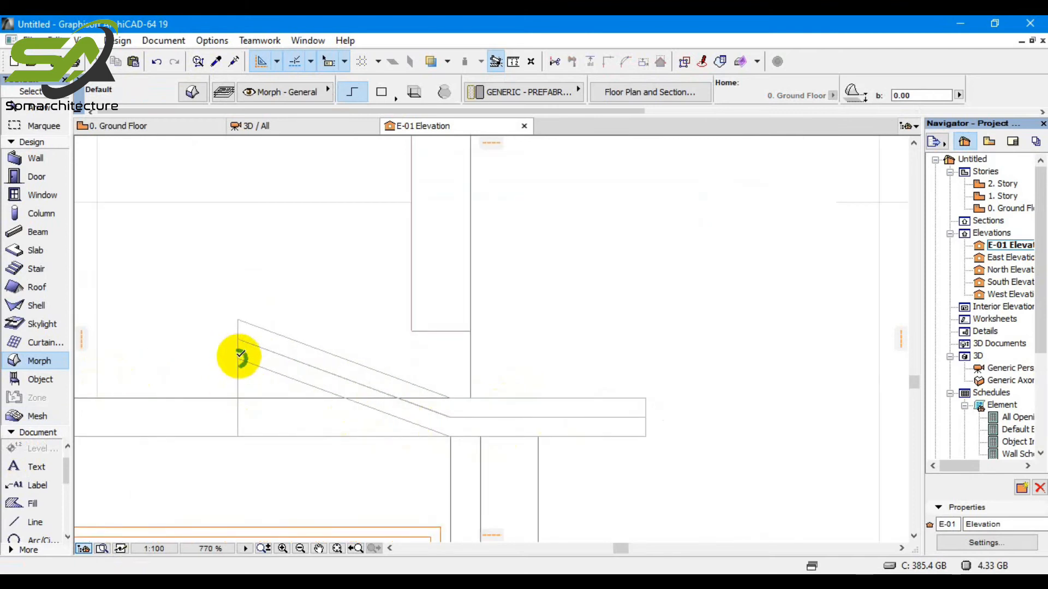
{"action": "left_click", "coordinate": [238, 358]}
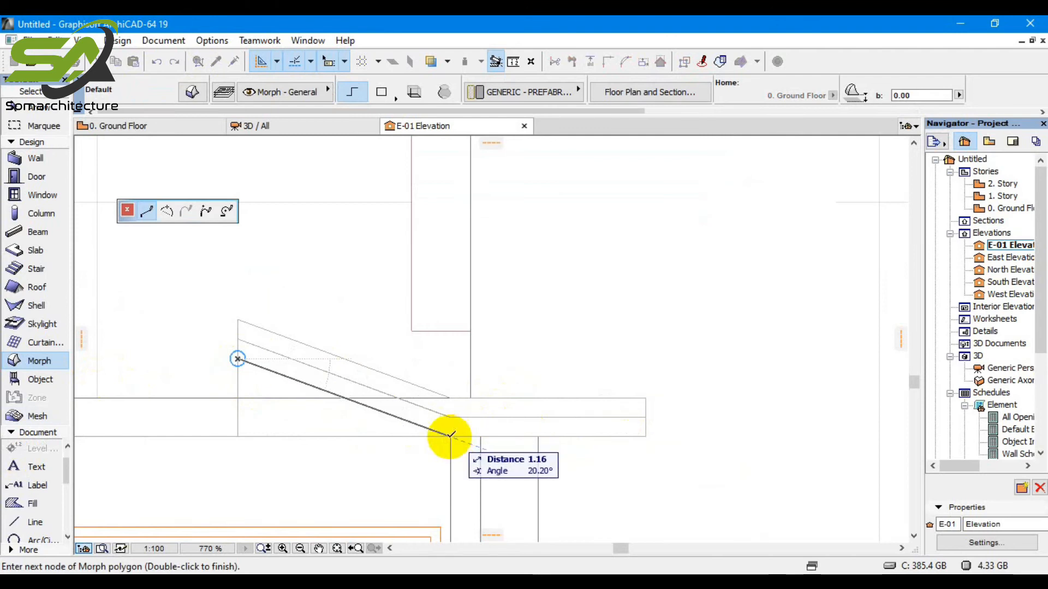
{"action": "left_click", "coordinate": [450, 437]}
{"action": "left_click", "coordinate": [646, 437]}
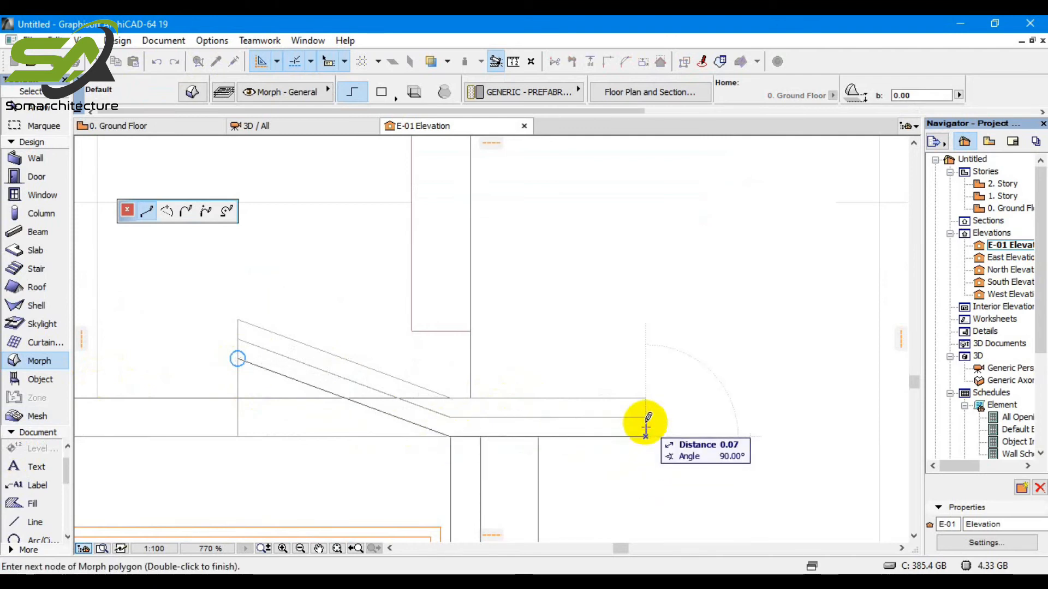
{"action": "left_click", "coordinate": [645, 417]}
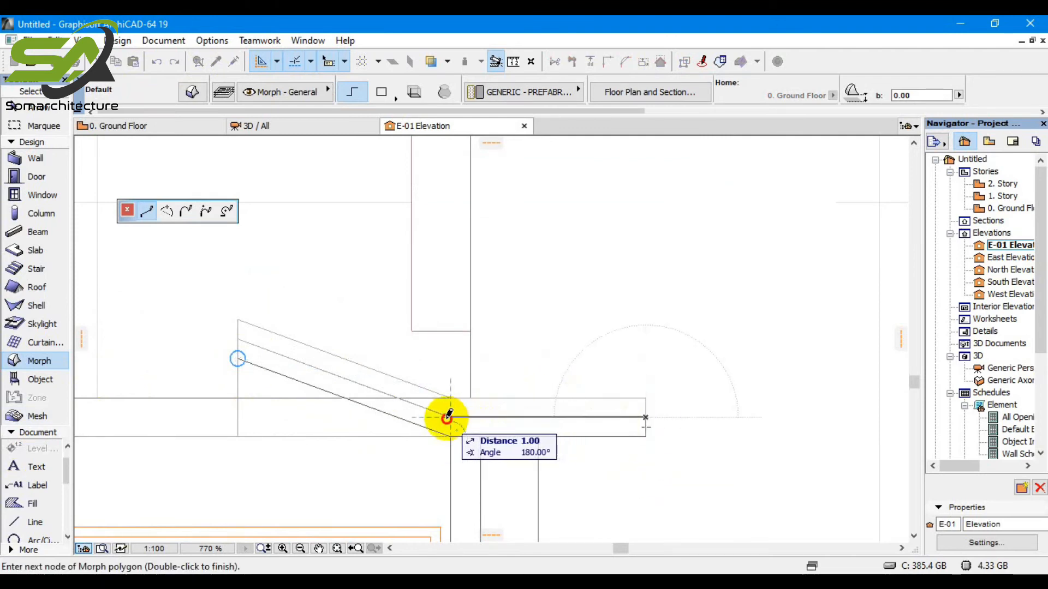
{"action": "left_click", "coordinate": [450, 417]}
{"action": "left_click", "coordinate": [237, 339]}
{"action": "left_click", "coordinate": [238, 360]}
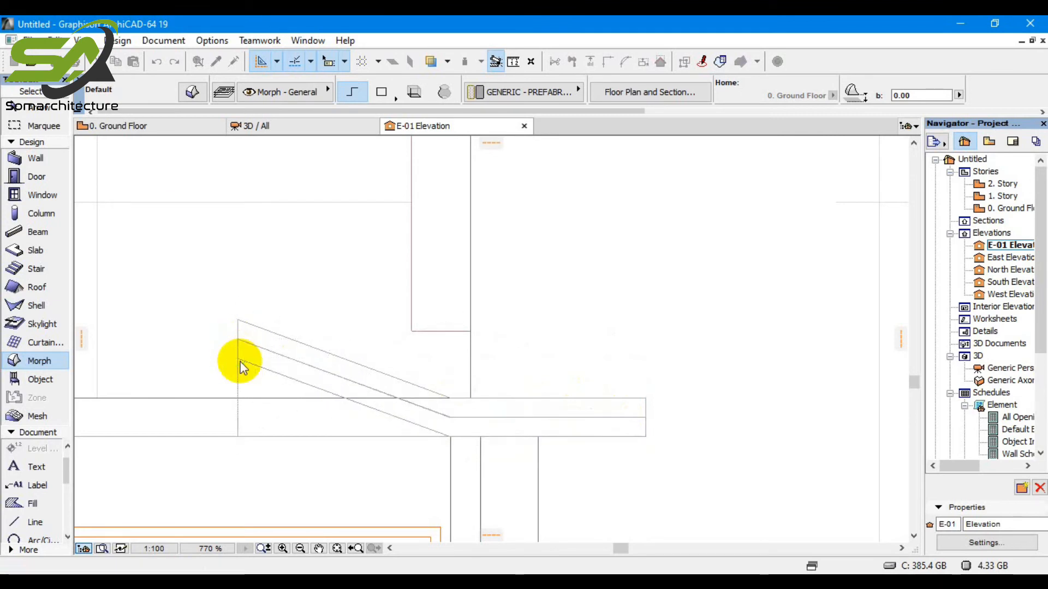
Copy the new lower half band straight up by its own thickness, stacking the copy directly on the original
{"action": "left_click", "coordinate": [280, 358], "text": "shift"}
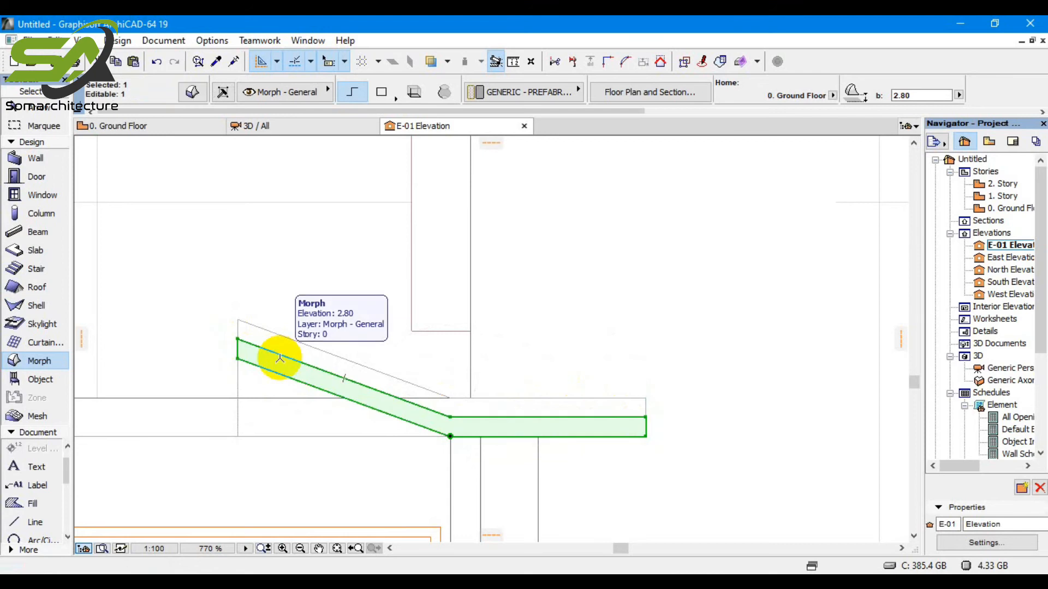
{"action": "key", "text": "ctrl+d"}
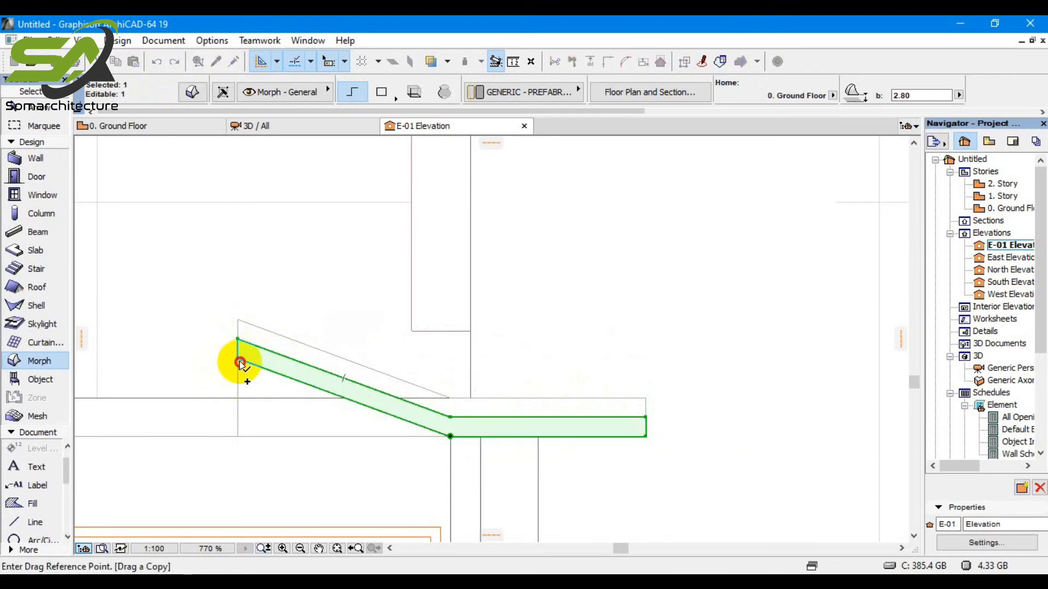
{"action": "left_click", "coordinate": [240, 362]}
{"action": "left_click", "coordinate": [236, 338]}
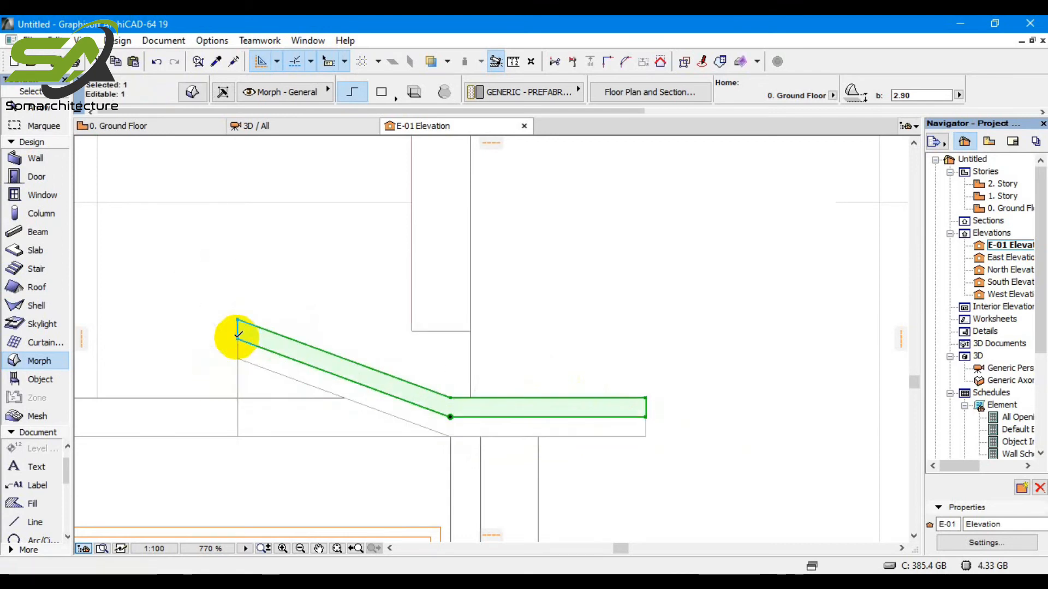
Try to stack a third copy of the half band on top of the middle one
{"action": "key", "text": "ctrl+d"}
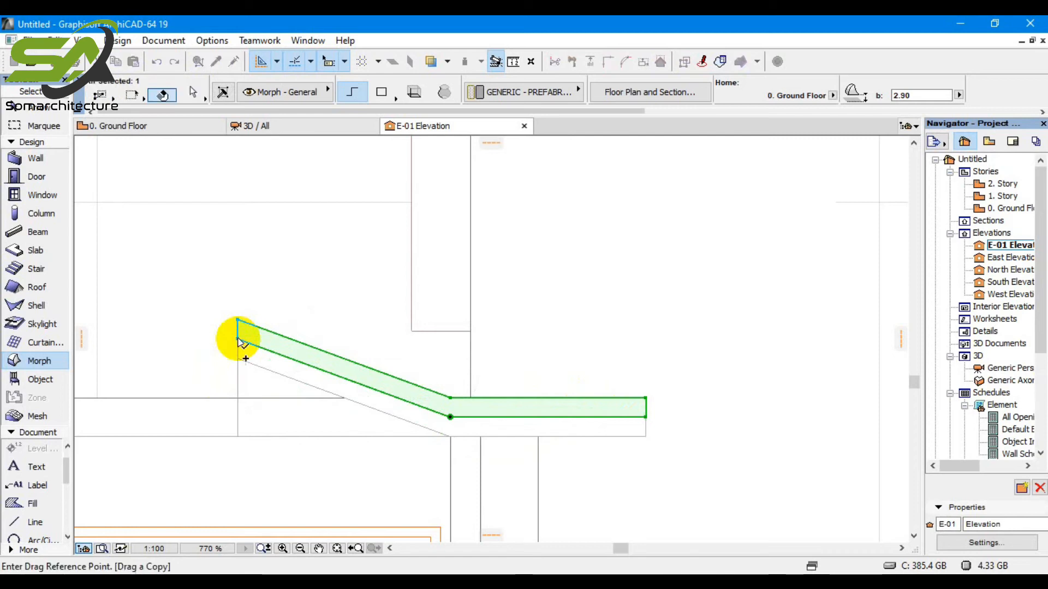
{"action": "left_click", "coordinate": [238, 337]}
{"action": "left_click", "coordinate": [235, 316]}
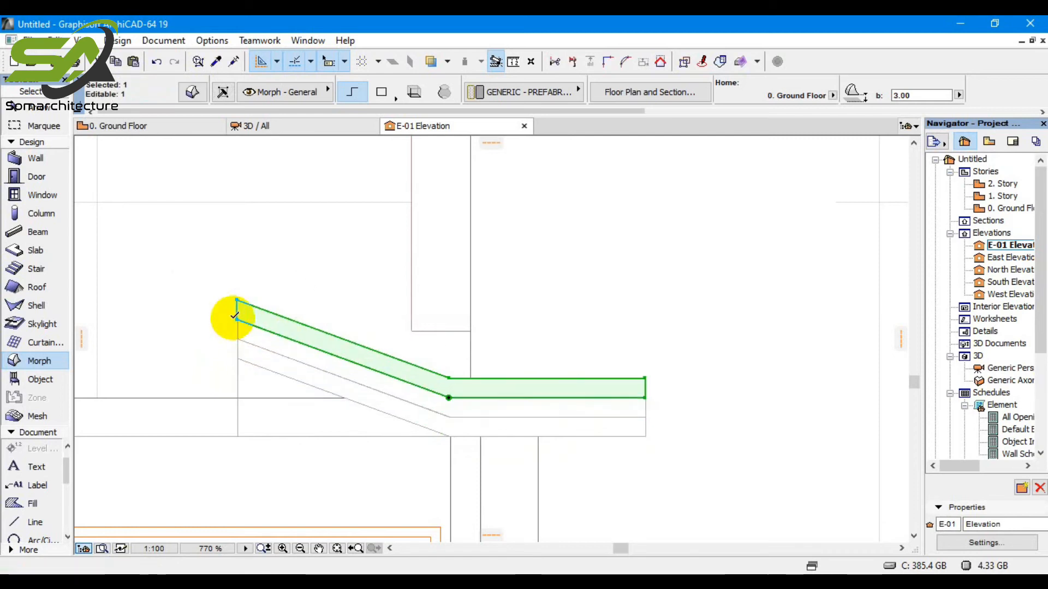
Try to mirror a copy of the three stacked half bands about the gable's centre line
{"action": "left_click", "coordinate": [276, 344], "text": "shift"}
{"action": "left_click", "coordinate": [275, 367], "text": "shift"}
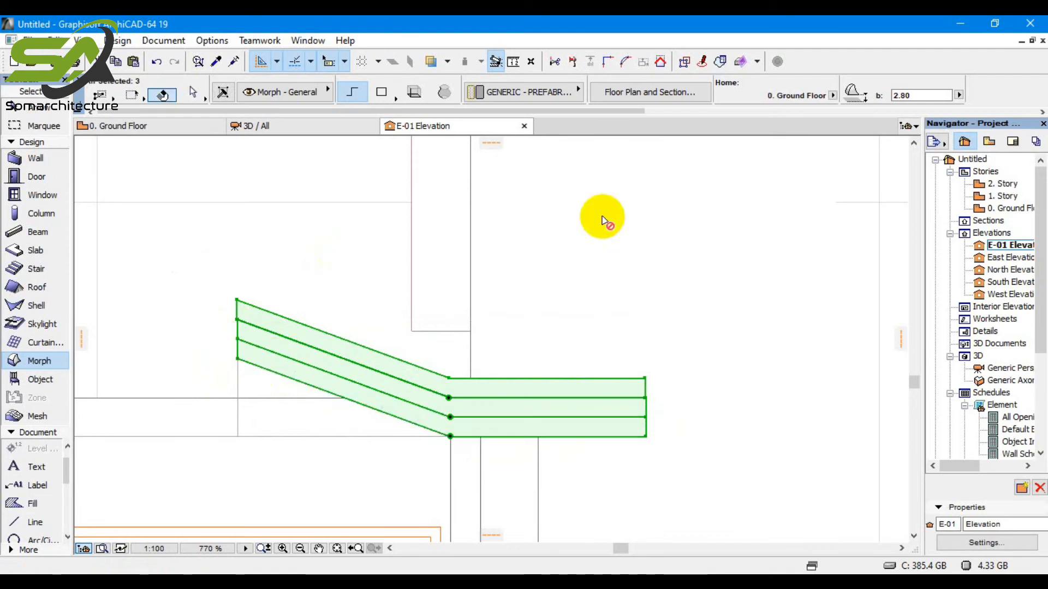
{"action": "key", "text": "ctrl+alt+m"}
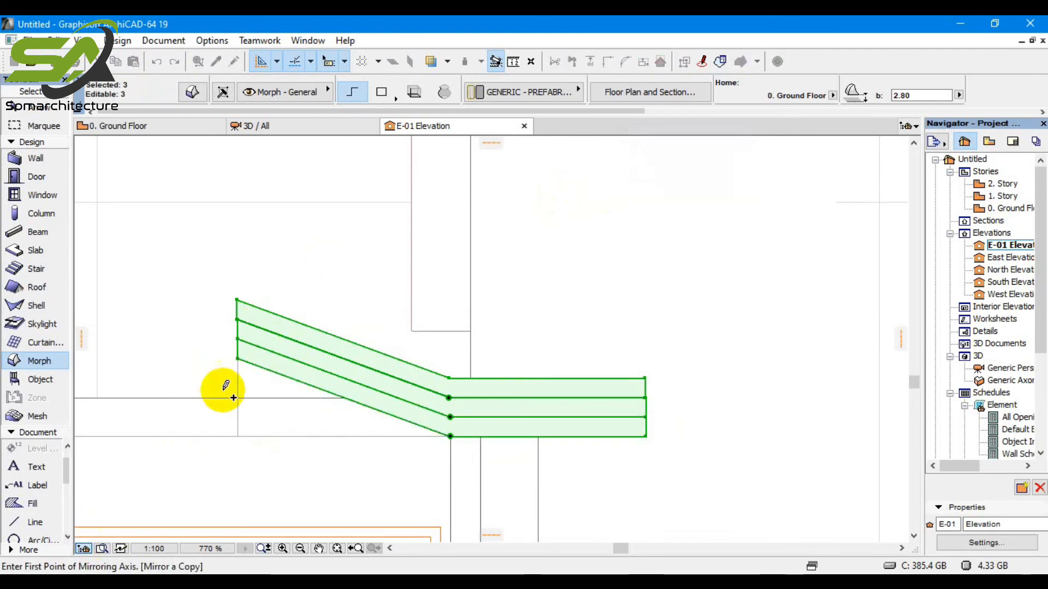
{"action": "left_click", "coordinate": [239, 360]}
{"action": "left_click", "coordinate": [217, 257]}
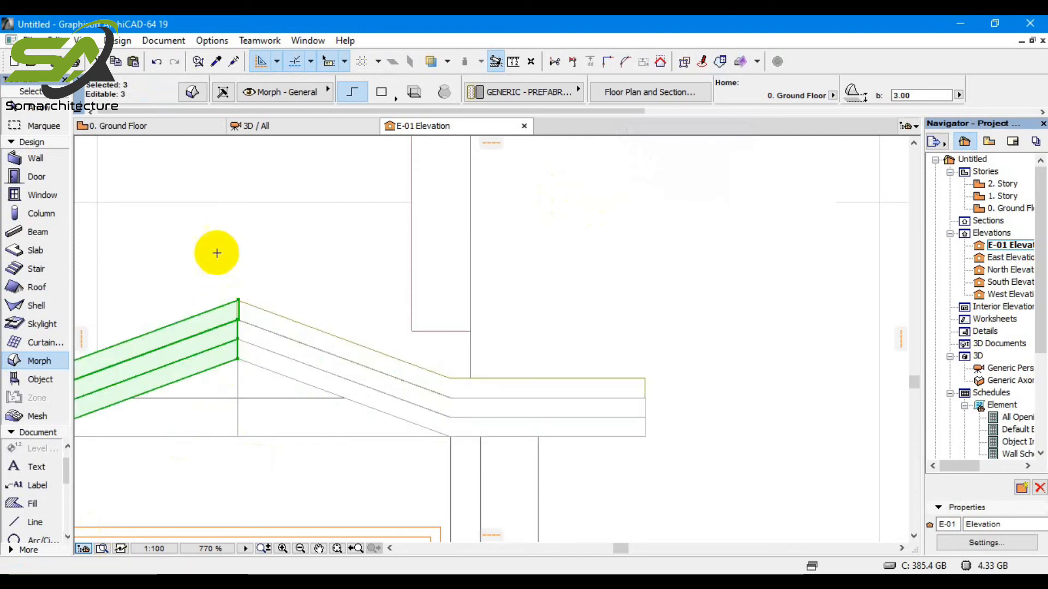
Check the joint at the gable peak up close, then undo the mirrored copy and the third stacked band
{"action": "scroll", "coordinate": [248, 303], "scroll_direction": "up", "scroll_amount": 5}
{"action": "scroll", "coordinate": [204, 304], "scroll_direction": "up", "scroll_amount": 3}
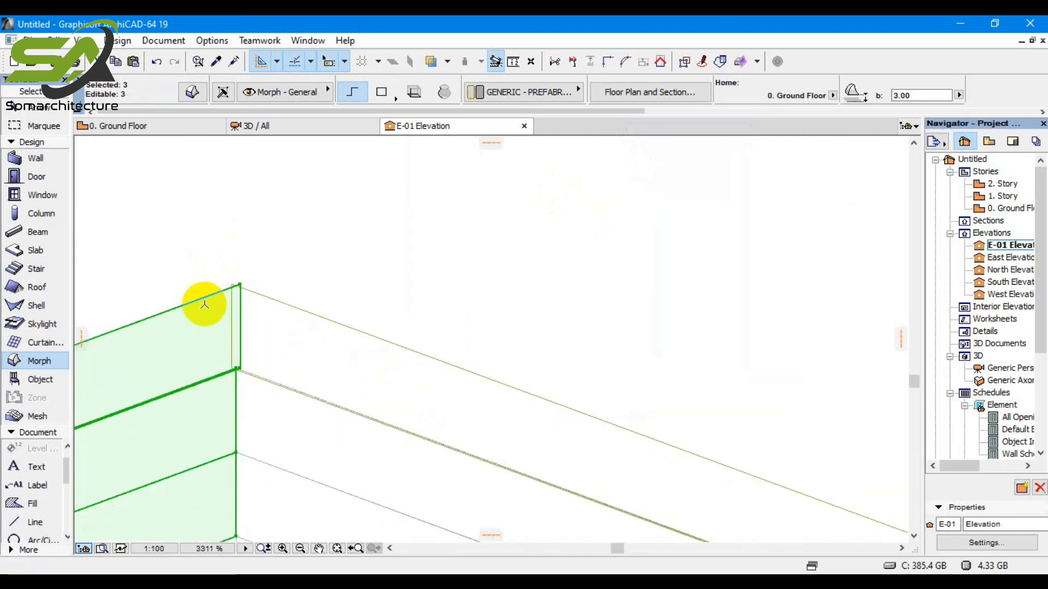
{"action": "scroll", "coordinate": [229, 378], "scroll_direction": "up", "scroll_amount": 5}
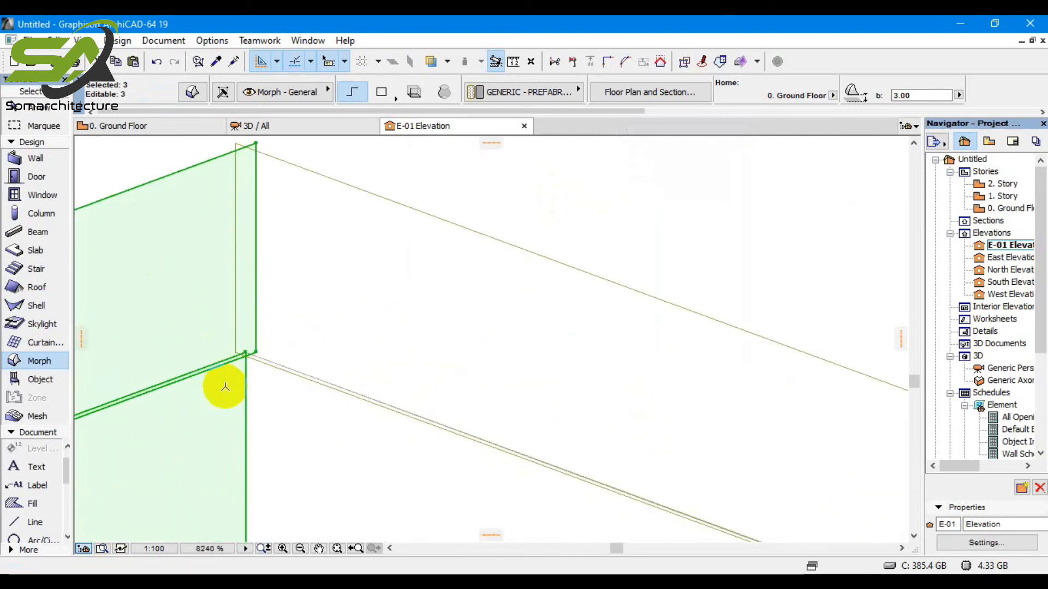
{"action": "key", "text": "ctrl+z"}
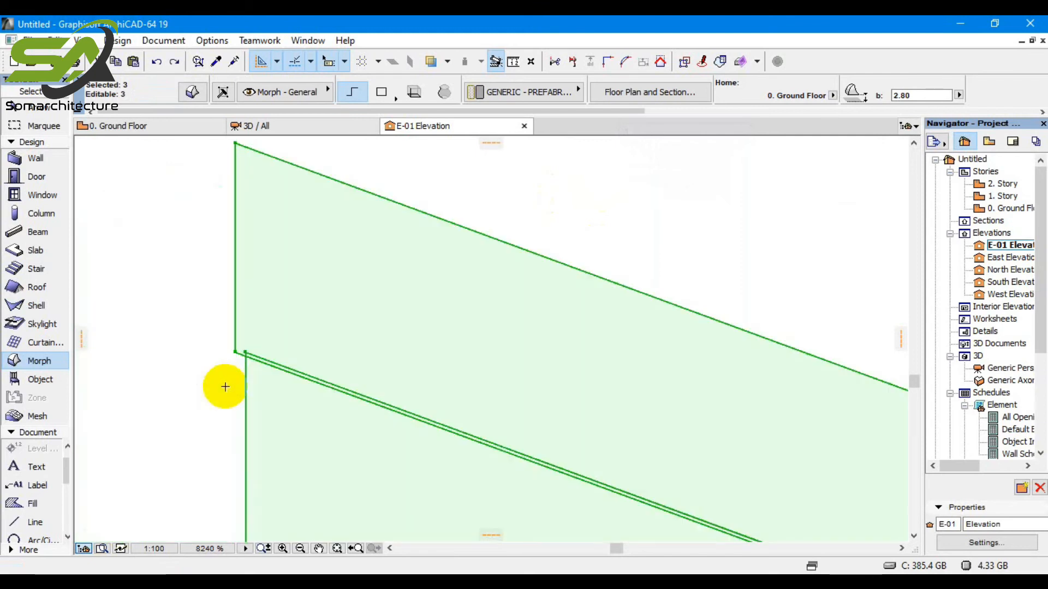
{"action": "key", "text": "ctrl+z"}
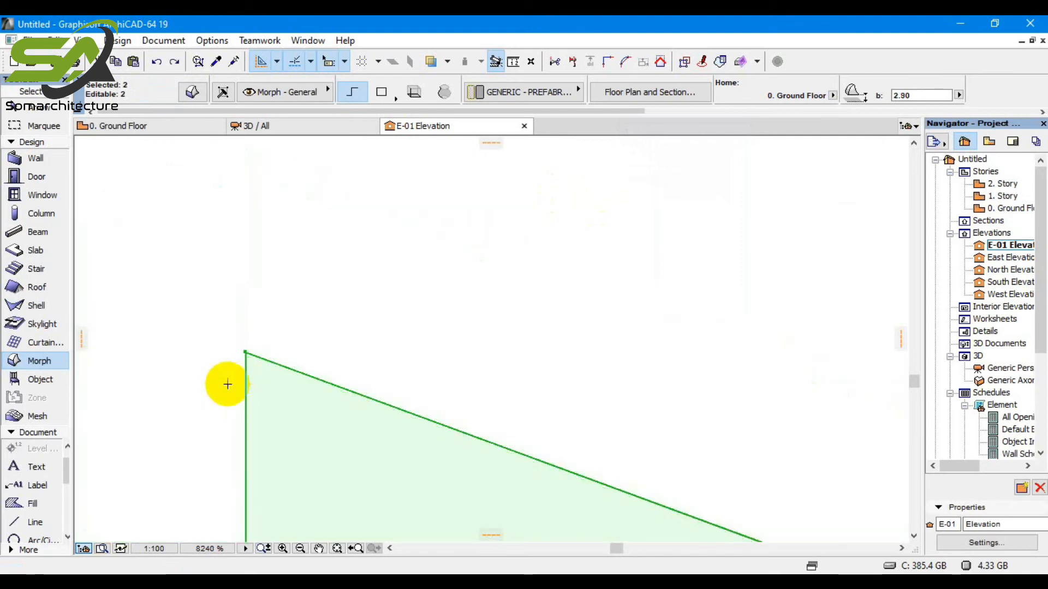
{"action": "scroll", "coordinate": [246, 349], "scroll_direction": "down", "scroll_amount": 6}
{"action": "key", "text": "ctrl+shift+d"}
{"action": "key", "text": "Escape"}
{"action": "key", "text": "Escape"}
Copy the middle right half band straight up by 0.10, snapping its lower inner corner exactly to the upper inner corner
{"action": "left_click", "coordinate": [298, 403]}
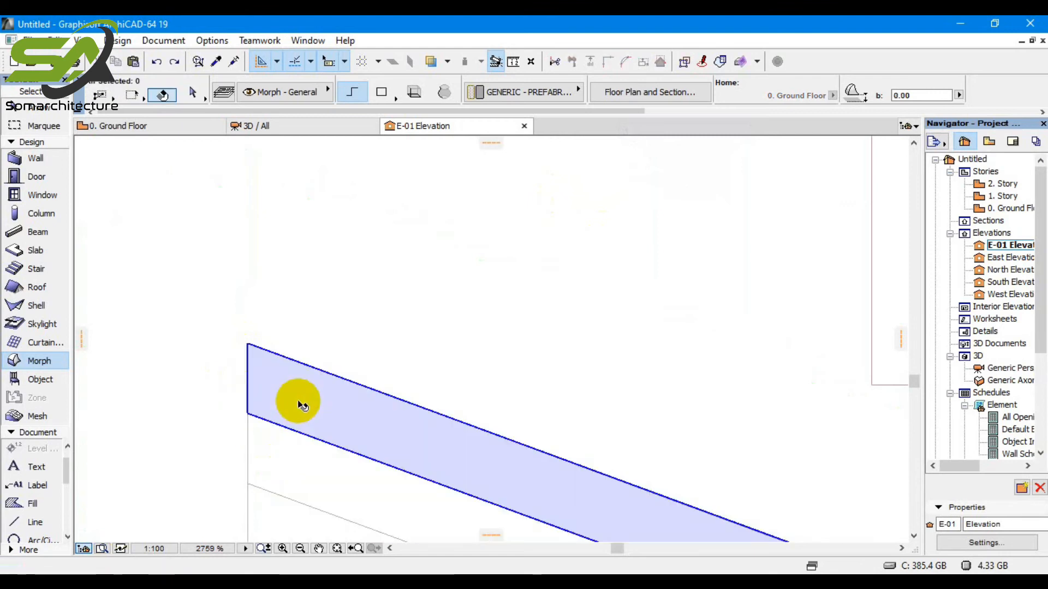
{"action": "key", "text": "ctrl+shift+d"}
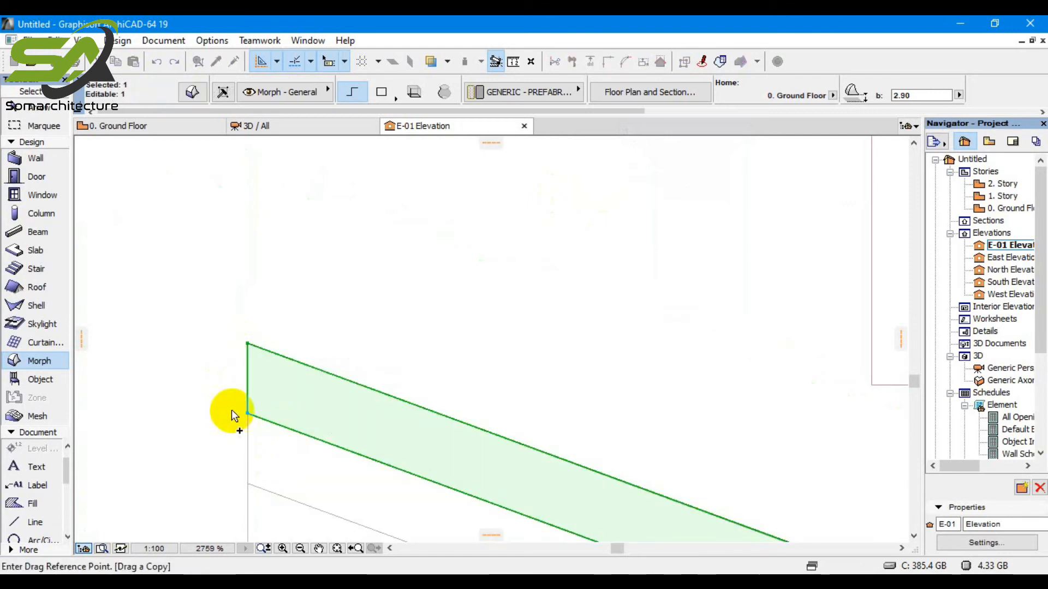
{"action": "left_click", "coordinate": [247, 413]}
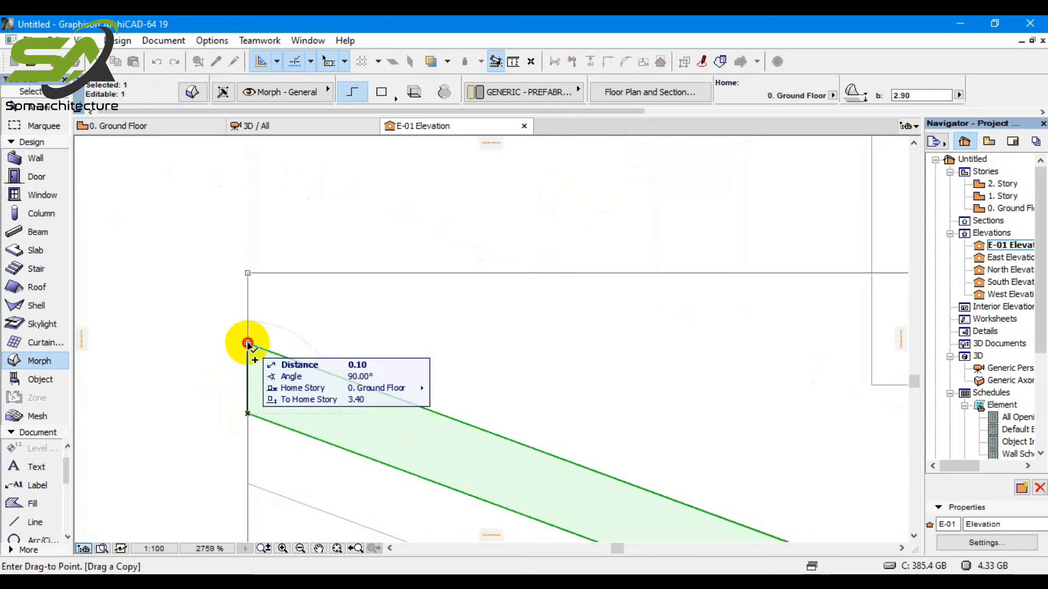
{"action": "left_click", "coordinate": [248, 342]}
{"action": "scroll", "coordinate": [241, 332], "scroll_direction": "up", "scroll_amount": 3}
{"action": "scroll", "coordinate": [241, 331], "scroll_direction": "down", "scroll_amount": 5}
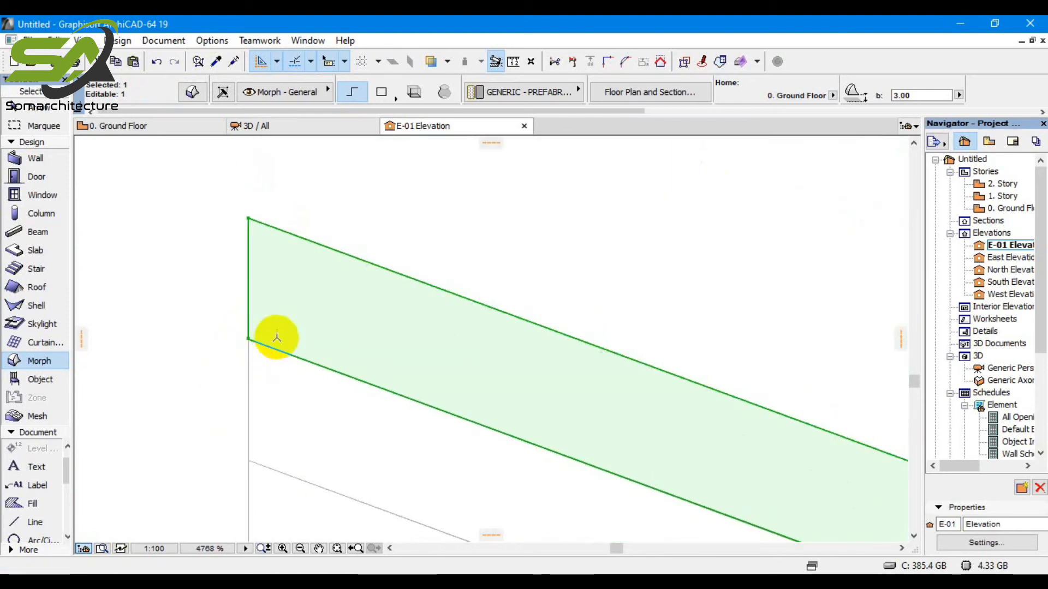
Mirror a copy of all three right half bands about the vertical line through the gable peak and inspect the joint
{"action": "left_click", "coordinate": [295, 381], "text": "shift"}
{"action": "left_click", "coordinate": [292, 416], "text": "shift"}
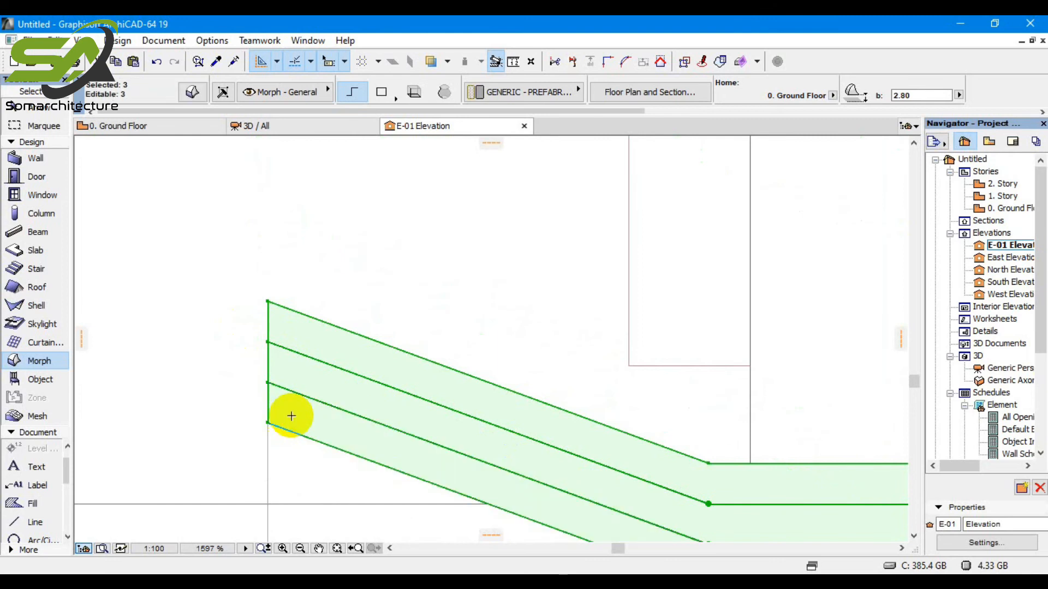
{"action": "key", "text": "ctrl+alt+m"}
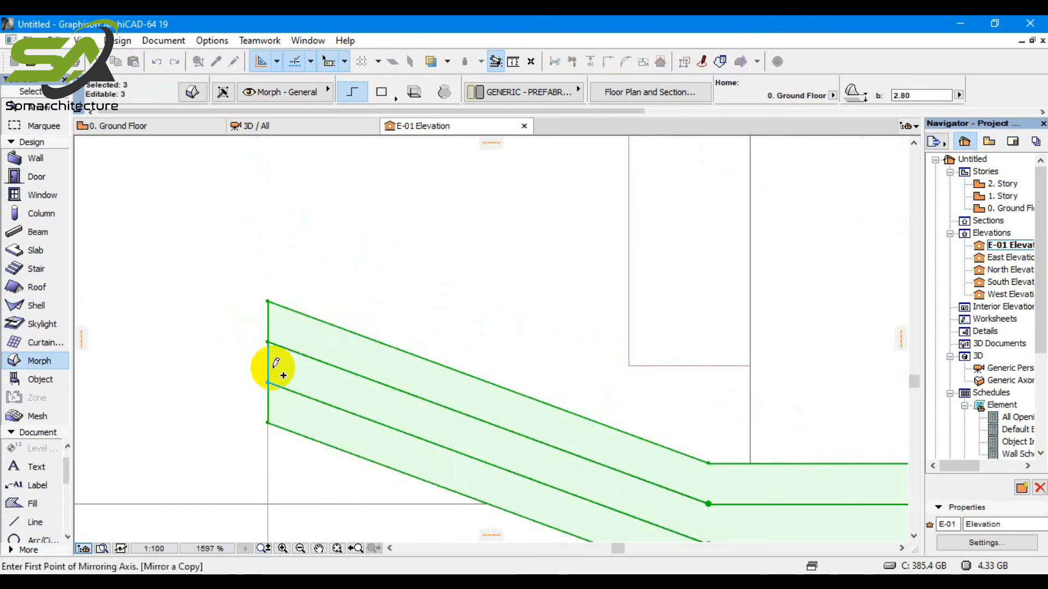
{"action": "left_click", "coordinate": [269, 300]}
{"action": "left_click", "coordinate": [268, 254]}
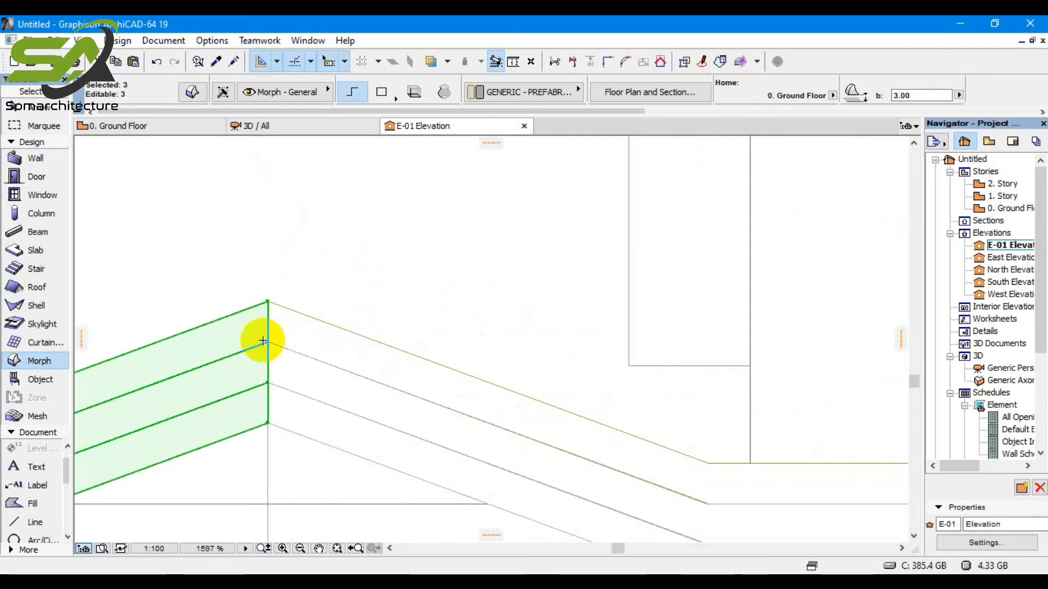
{"action": "scroll", "coordinate": [263, 366], "scroll_direction": "up", "scroll_amount": 5}
{"action": "scroll", "coordinate": [322, 323], "scroll_direction": "down", "scroll_amount": 12}
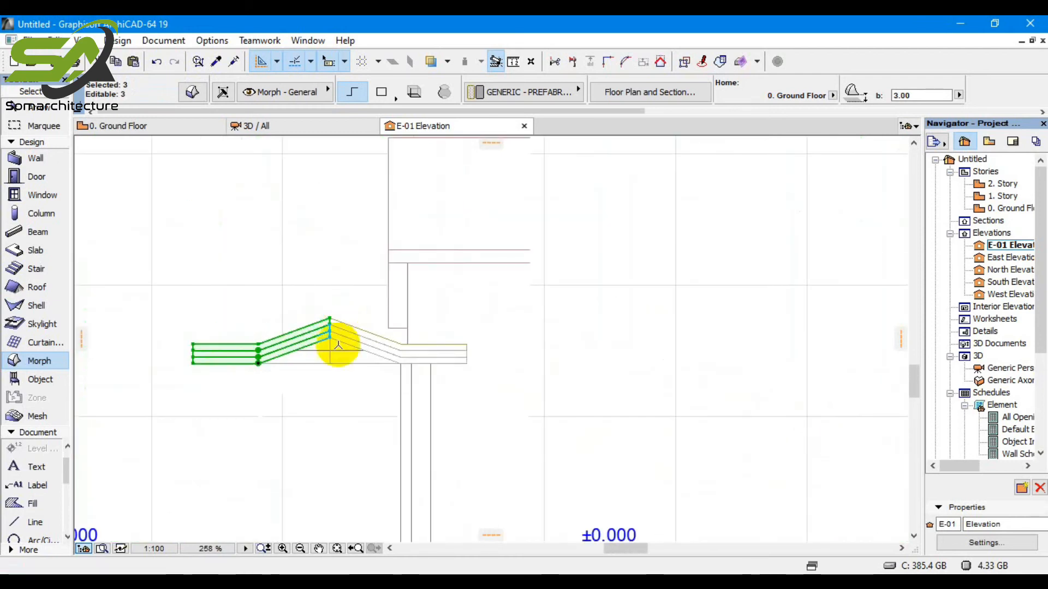
Select all the 2D guide lines in the elevation and delete them, keeping only the morph bands
{"action": "key", "text": "Escape"}
{"action": "left_click", "coordinate": [34, 523]}
{"action": "key", "text": "ctrl+a"}
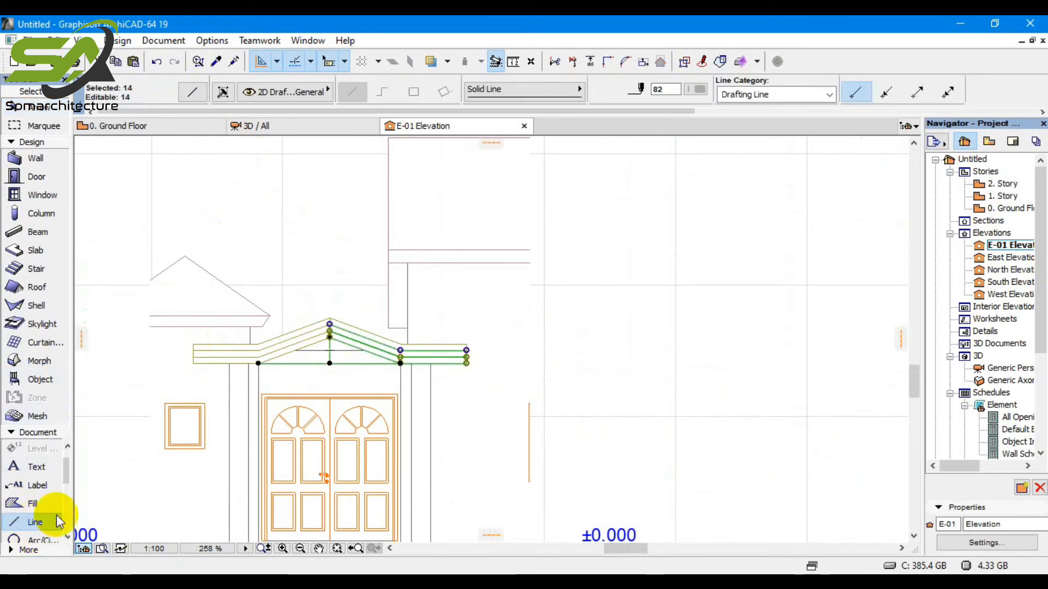
{"action": "key", "text": "Escape"}
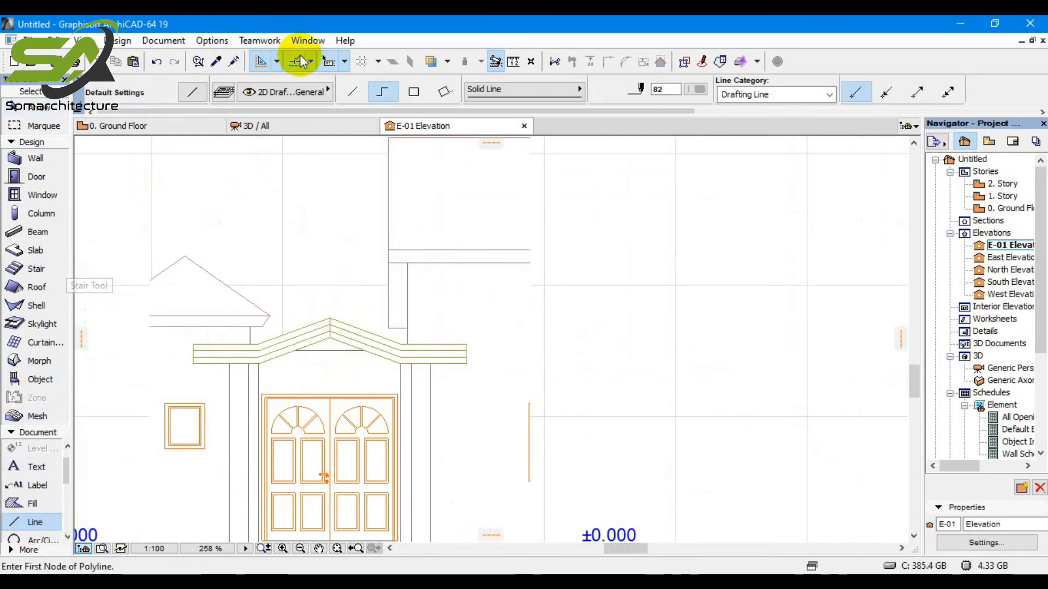
In the 3D view, select both halves of the lowest gable band and extrude them together by 0.5 toward the house wall
{"action": "left_click", "coordinate": [310, 129]}
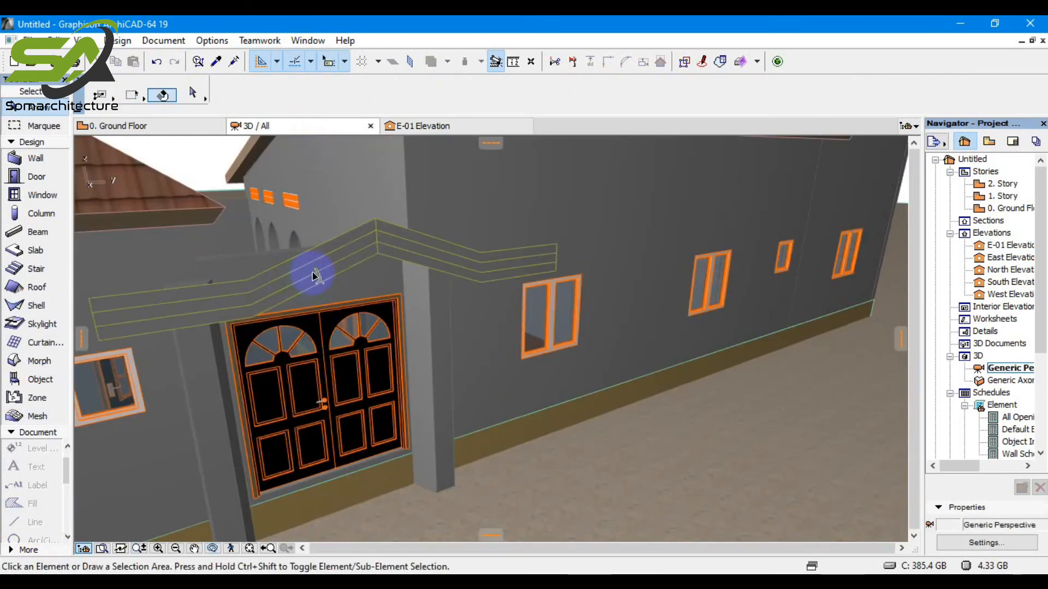
{"action": "left_click", "coordinate": [344, 268]}
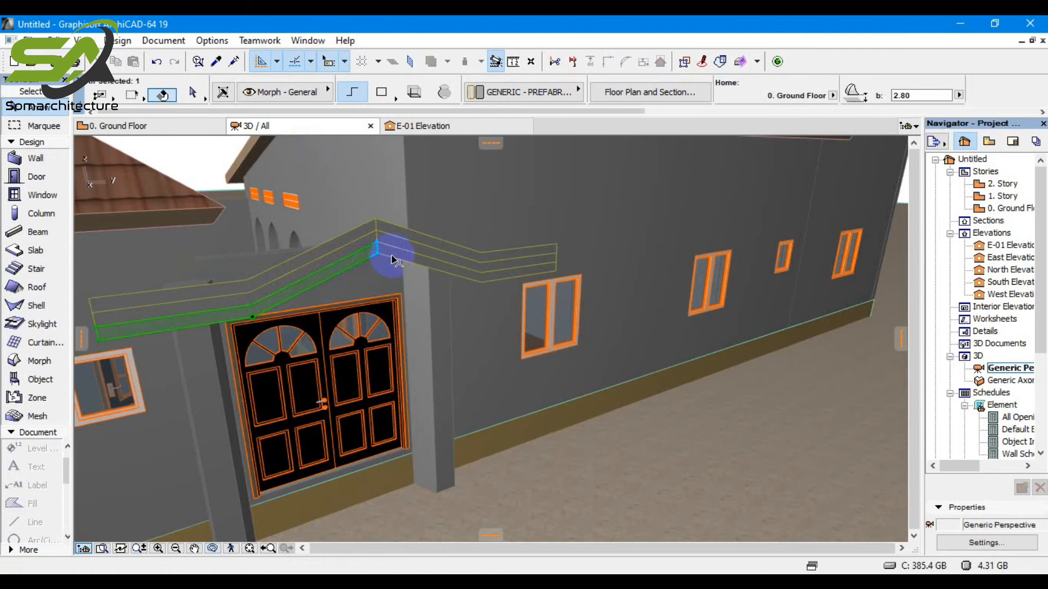
{"action": "left_click", "coordinate": [392, 256], "text": "shift"}
{"action": "scroll", "coordinate": [598, 309], "scroll_direction": "down", "scroll_amount": 3}
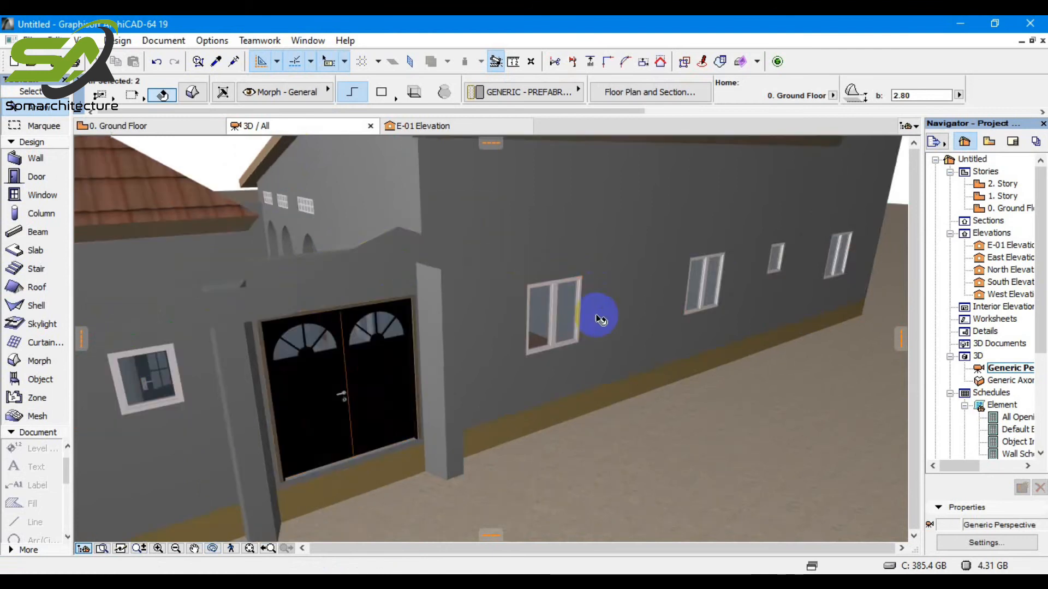
{"action": "scroll", "coordinate": [384, 318], "scroll_direction": "up", "scroll_amount": 3}
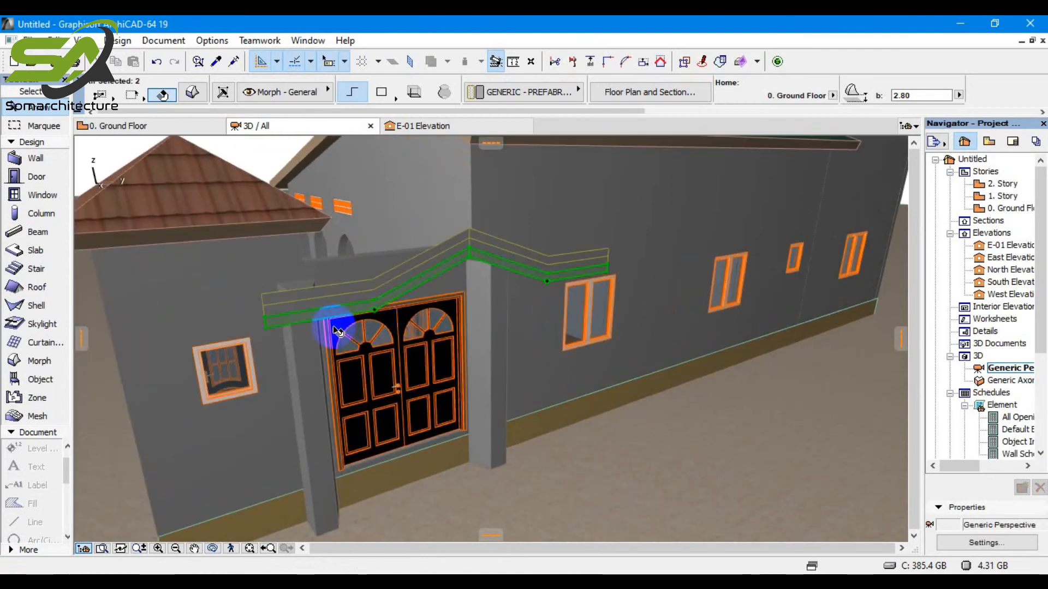
{"action": "left_click", "coordinate": [266, 331]}
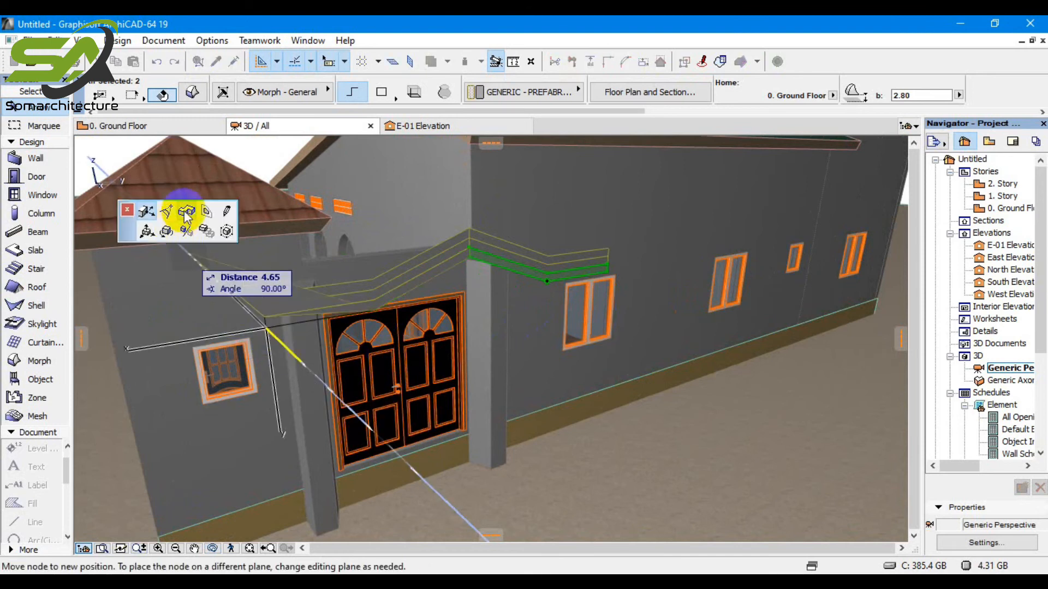
{"action": "left_click", "coordinate": [186, 217]}
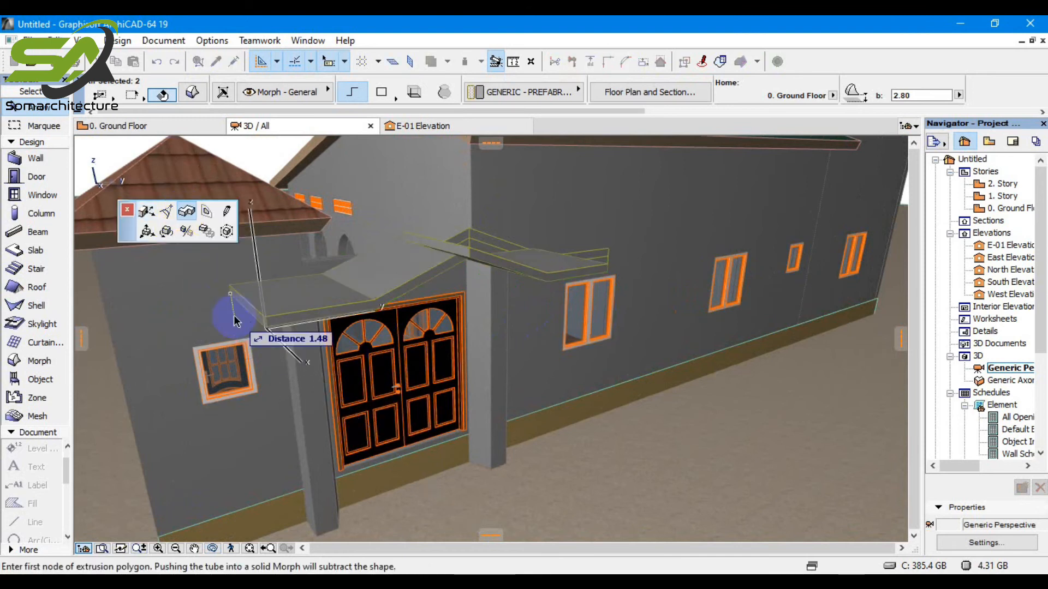
{"action": "type", "text": ".5"}
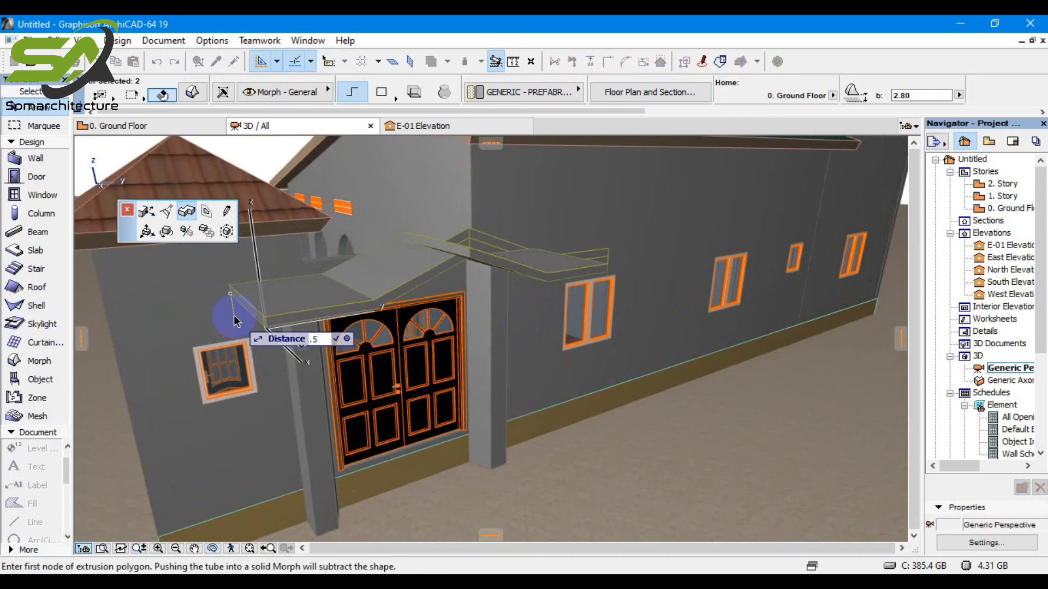
{"action": "left_click", "coordinate": [253, 311]}
{"action": "key", "text": "Escape"}
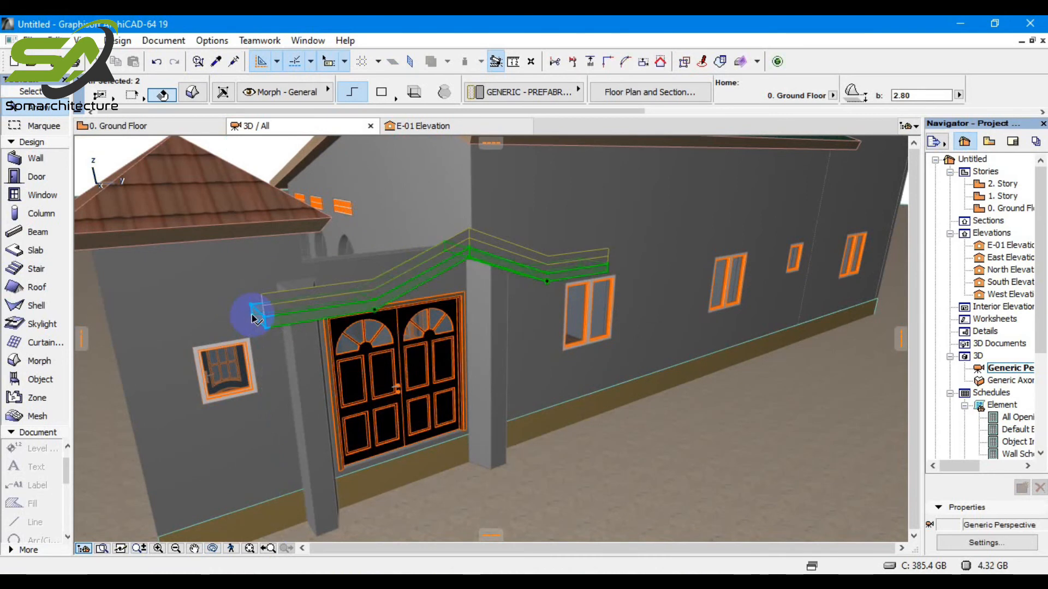
Override the surface of the extruded lowest gable band with Paint - Glossy White
{"action": "left_click", "coordinate": [192, 91]}
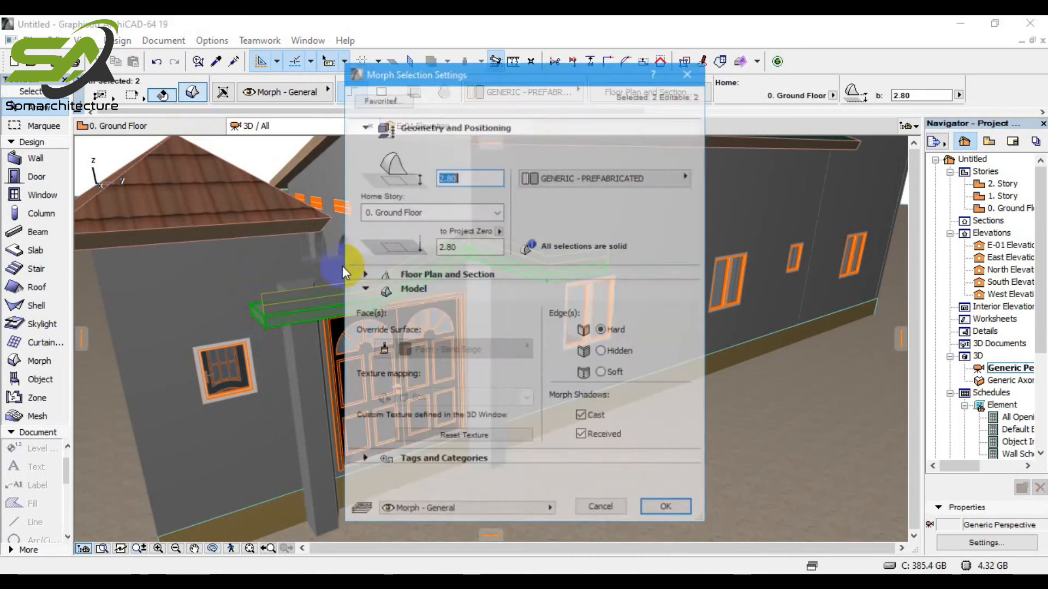
{"action": "left_click", "coordinate": [382, 349]}
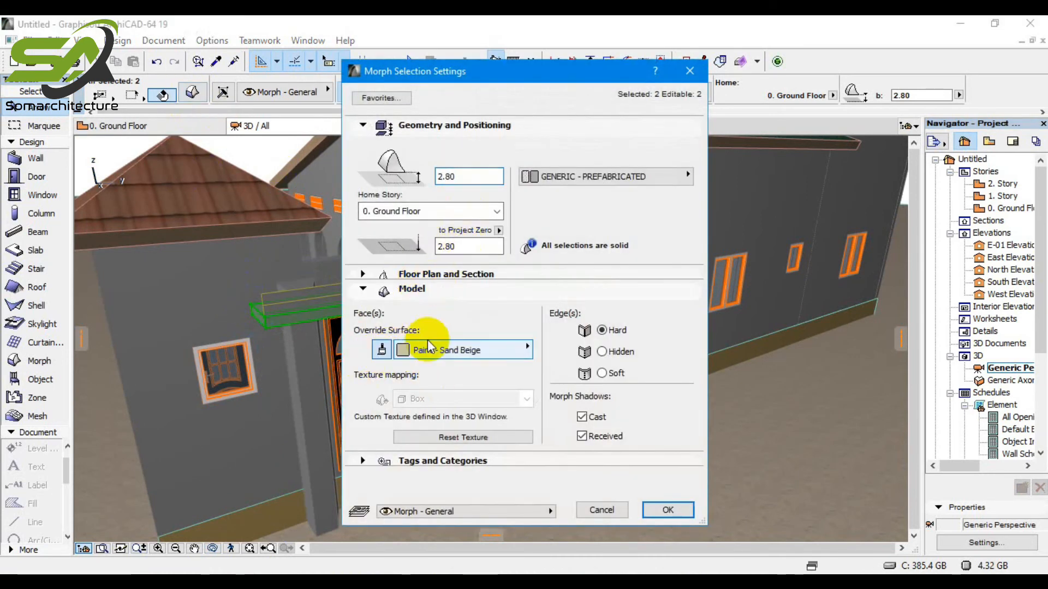
{"action": "left_click", "coordinate": [464, 349]}
{"action": "left_click", "coordinate": [778, 223]}
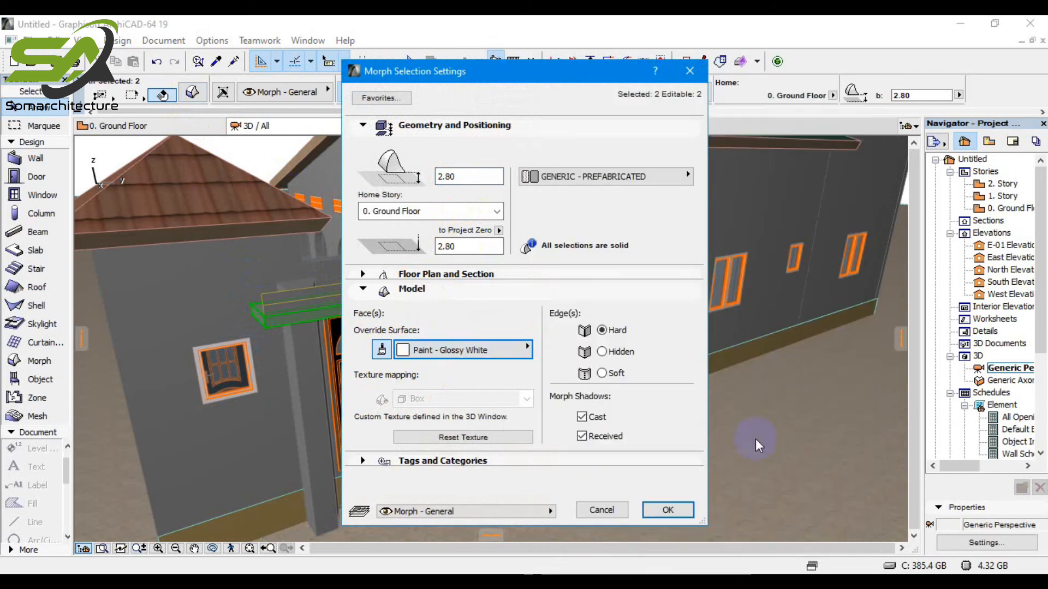
{"action": "left_click", "coordinate": [669, 510]}
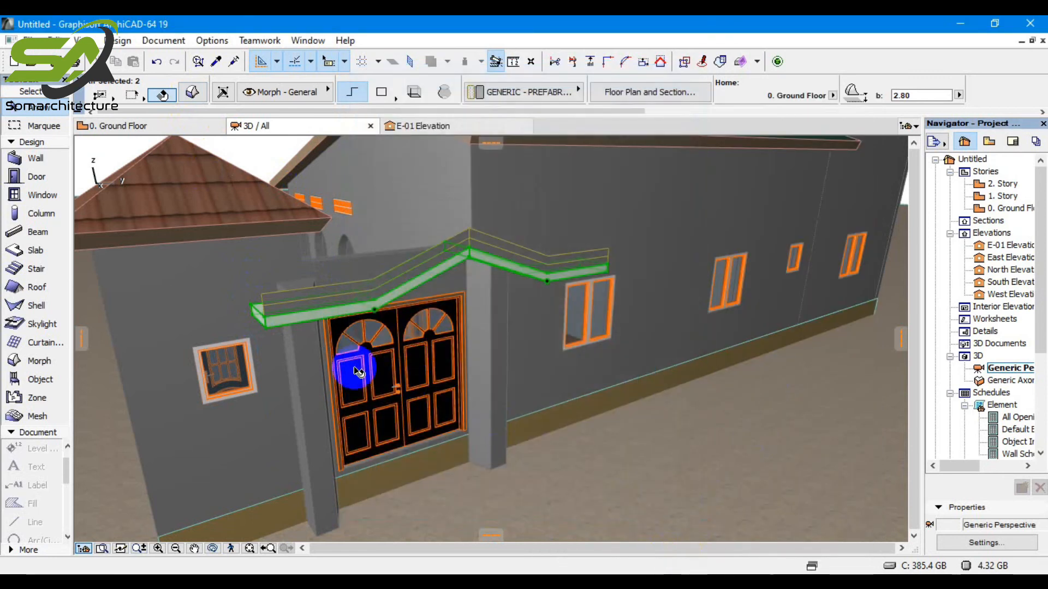
Select both halves of the middle gable band and extrude them together by 0.05
{"action": "left_click", "coordinate": [285, 315]}
{"action": "left_click", "coordinate": [501, 254], "text": "shift"}
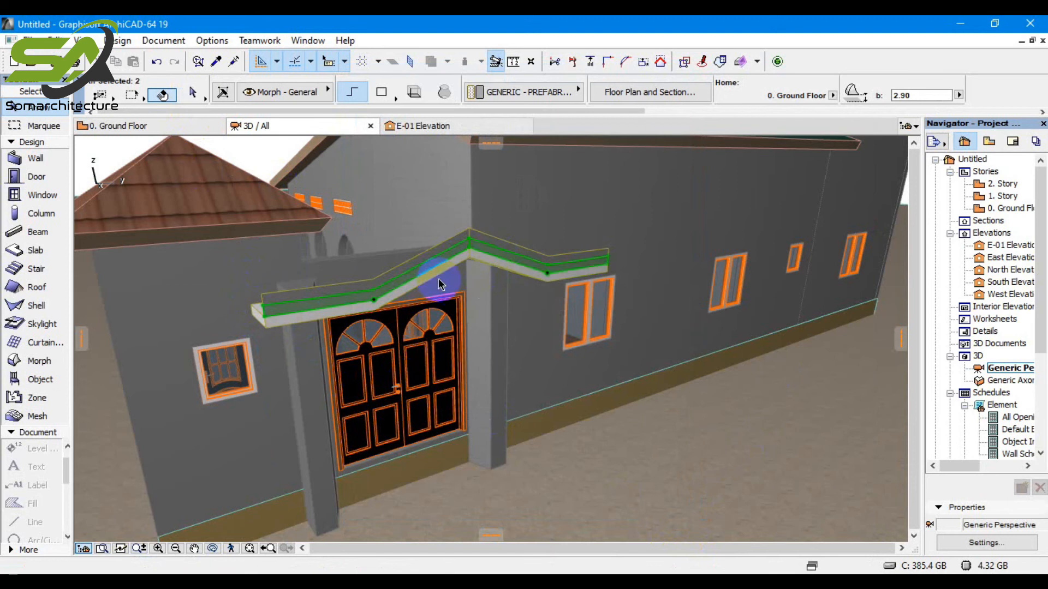
{"action": "left_click", "coordinate": [264, 321]}
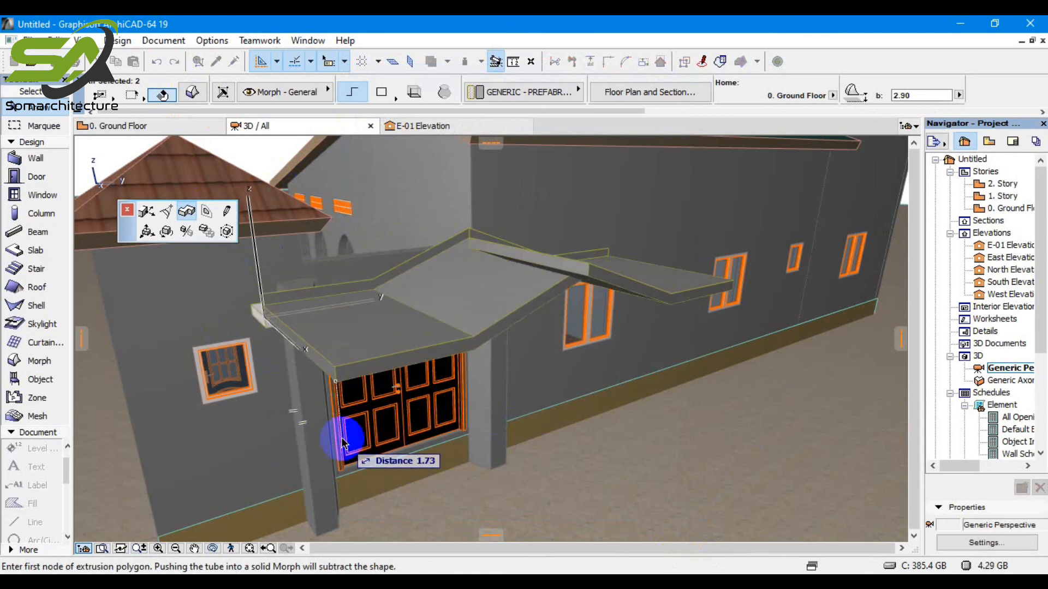
{"action": "type", "text": "."}
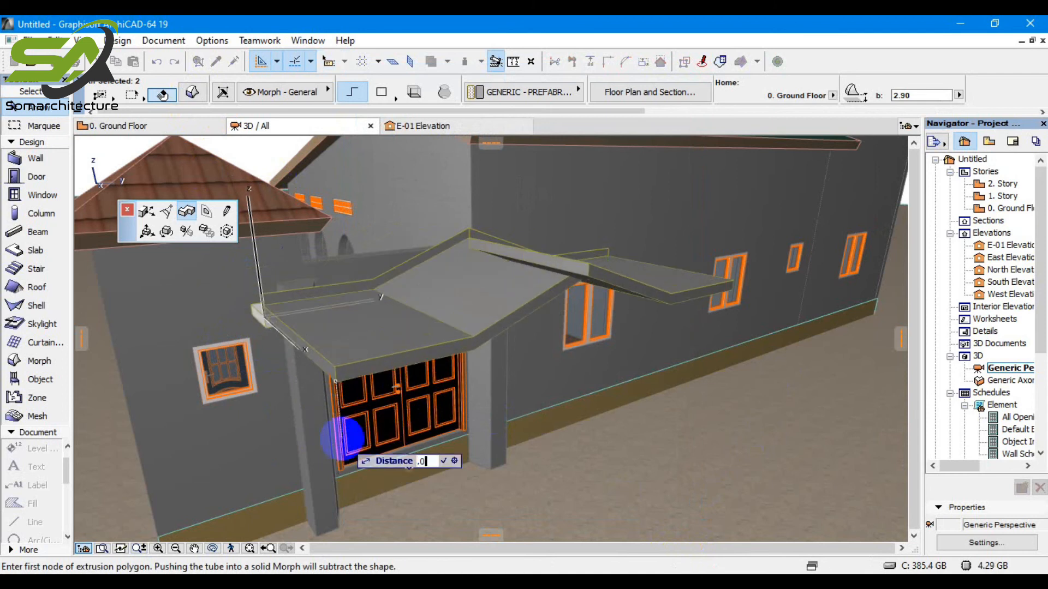
{"action": "type", "text": "05"}
{"action": "key", "text": "Return"}
{"action": "left_click", "coordinate": [267, 314]}
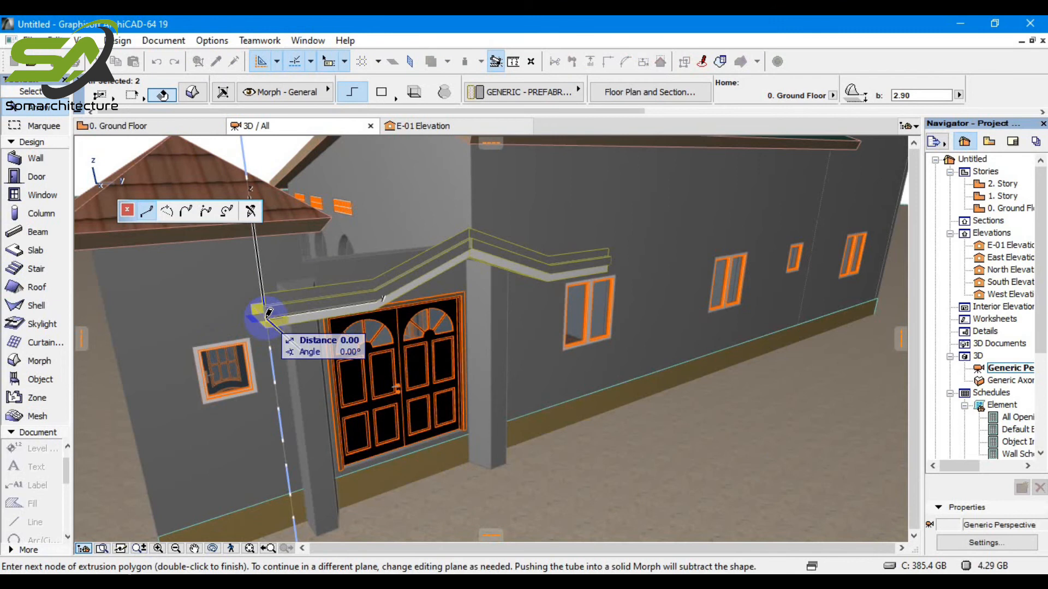
{"action": "left_click", "coordinate": [268, 314]}
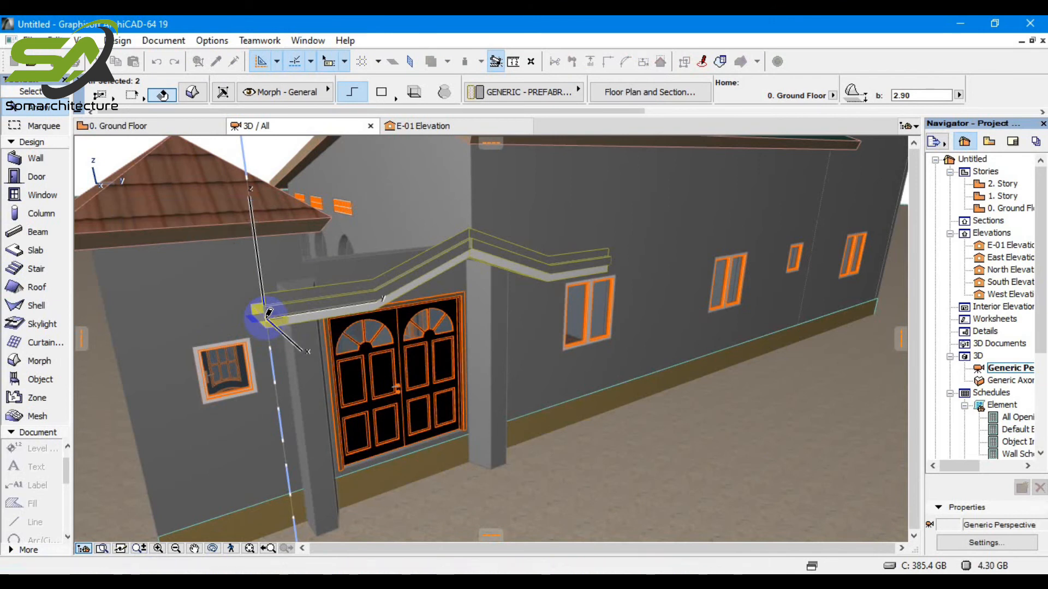
Override the surface of both middle band halves with Paint - Cadmium Orange
{"action": "left_click", "coordinate": [191, 93]}
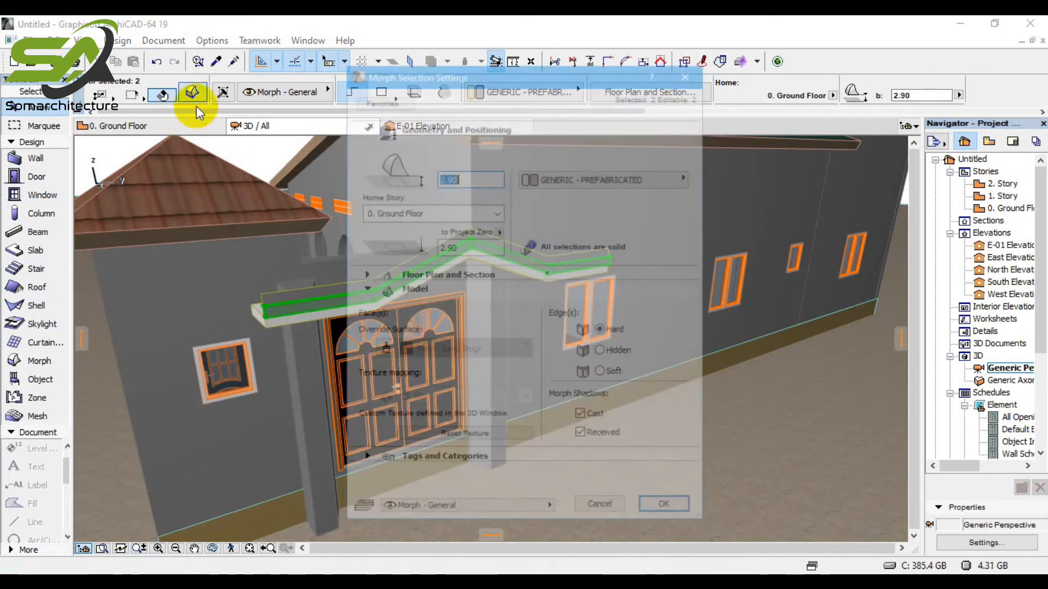
{"action": "left_click", "coordinate": [382, 349]}
{"action": "left_click", "coordinate": [411, 349]}
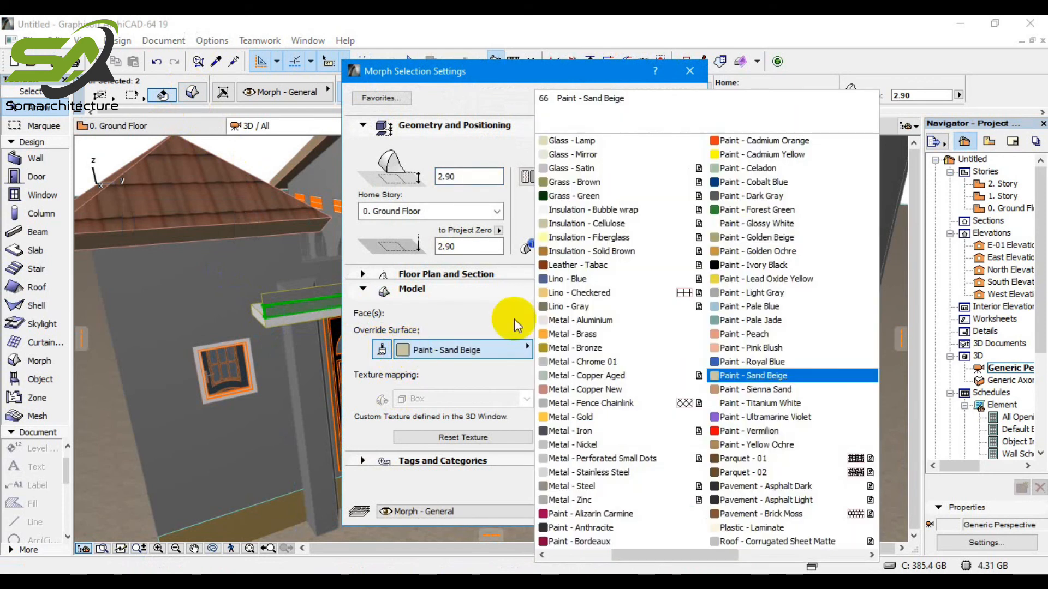
{"action": "left_click", "coordinate": [759, 138]}
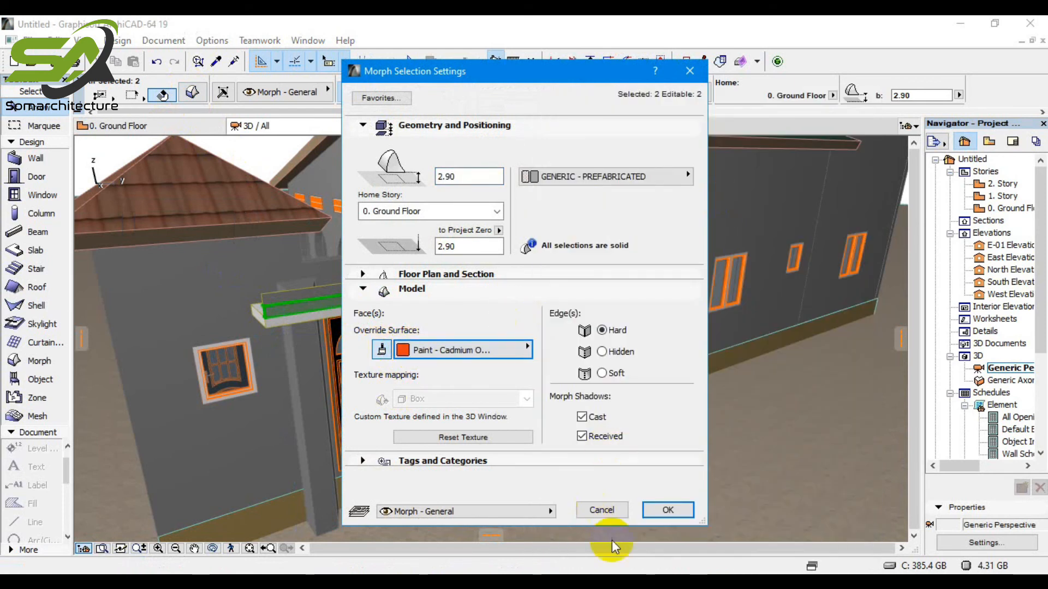
{"action": "left_click", "coordinate": [662, 511]}
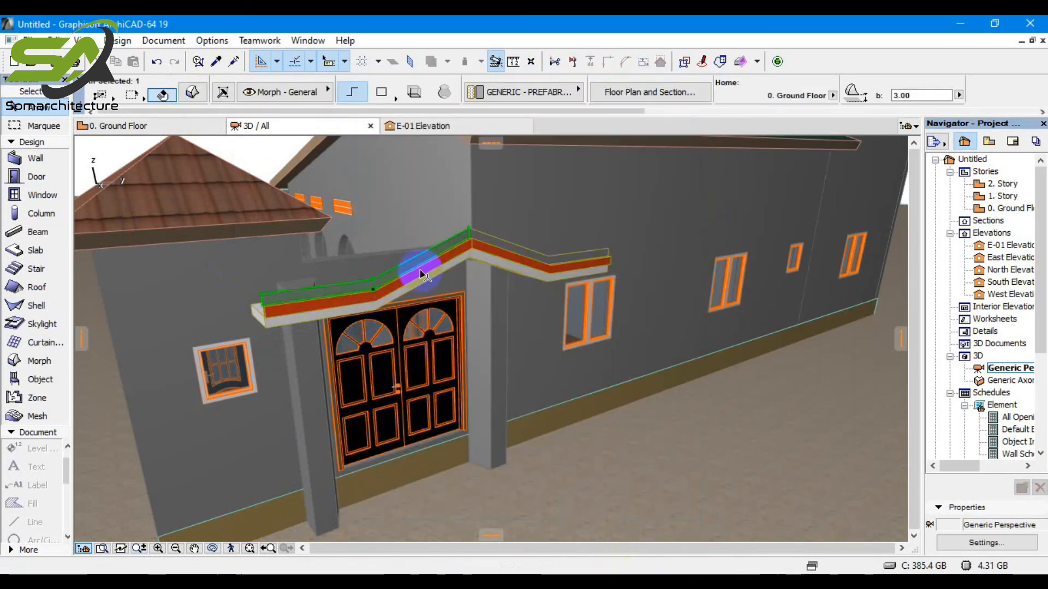
Select both halves of the uppermost gable band and extrude them together by 0.02
{"action": "scroll", "coordinate": [441, 245], "scroll_direction": "up", "scroll_amount": 2}
{"action": "left_click", "coordinate": [488, 243], "text": "shift"}
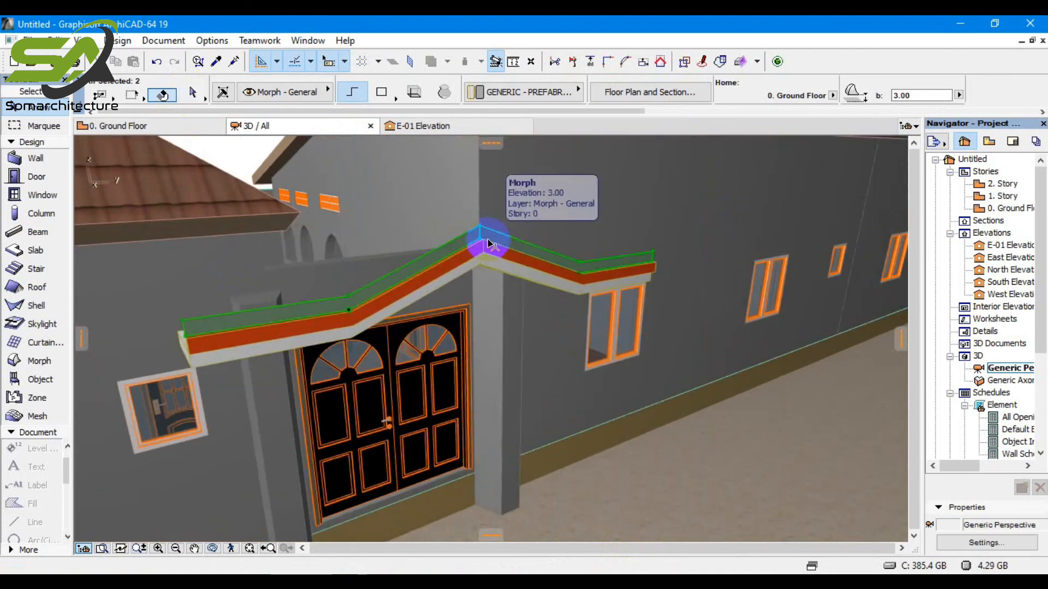
{"action": "left_click", "coordinate": [481, 242]}
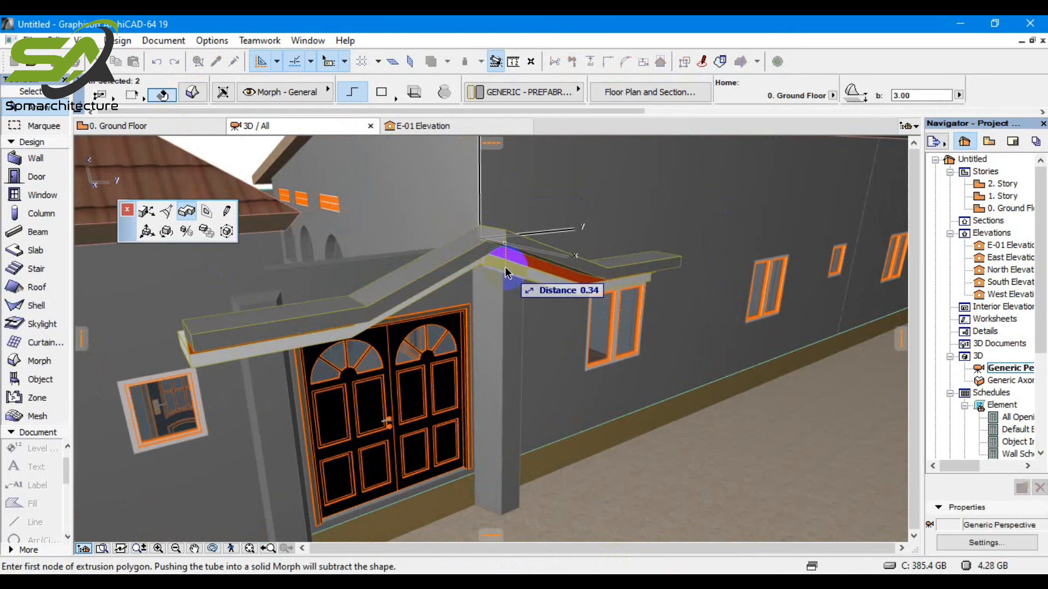
{"action": "type", "text": ".02"}
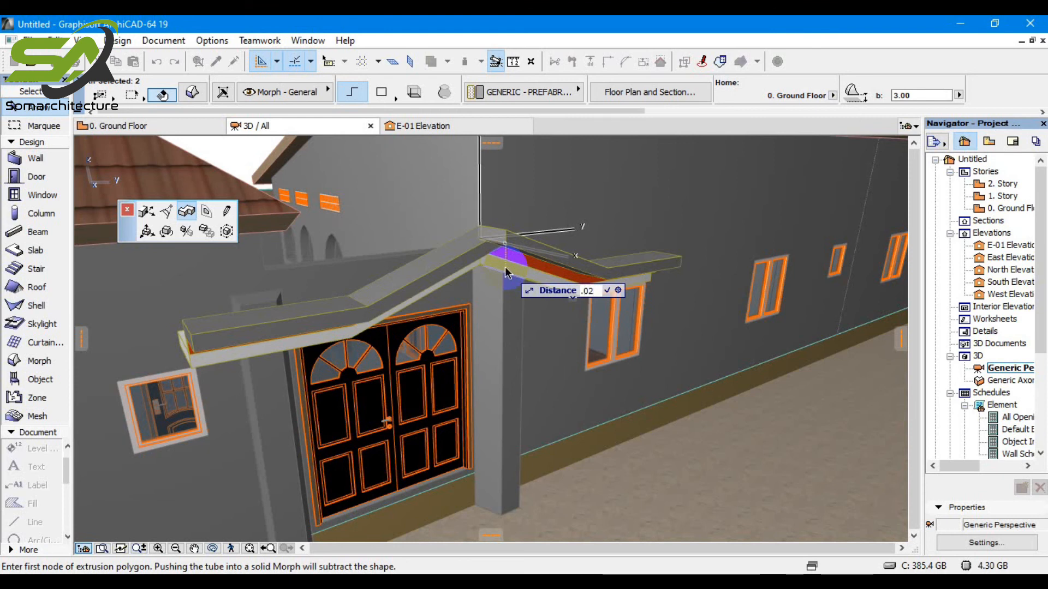
{"action": "left_click", "coordinate": [483, 234]}
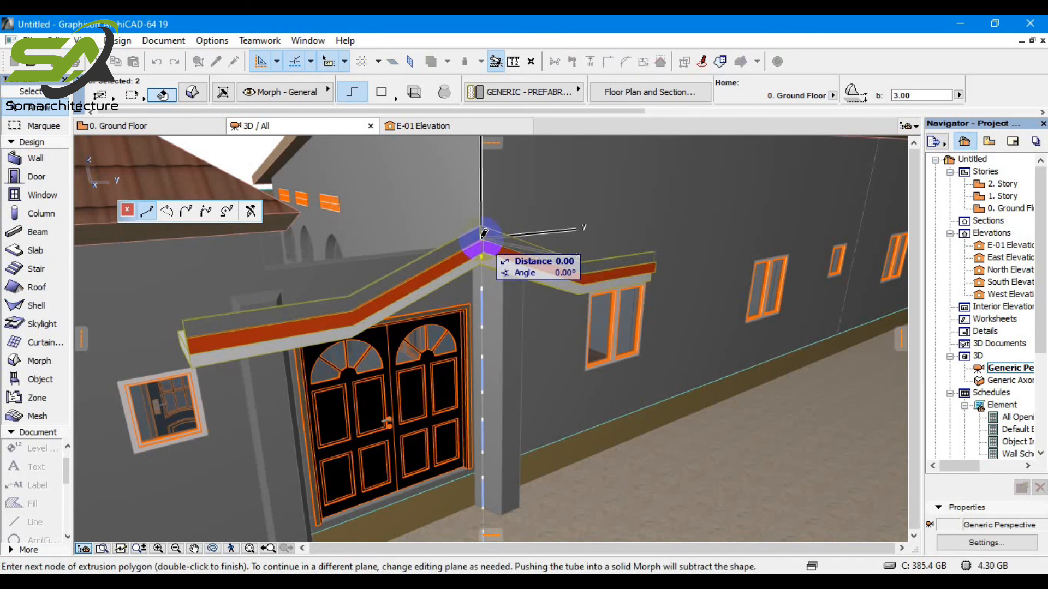
{"action": "double_click", "coordinate": [483, 234]}
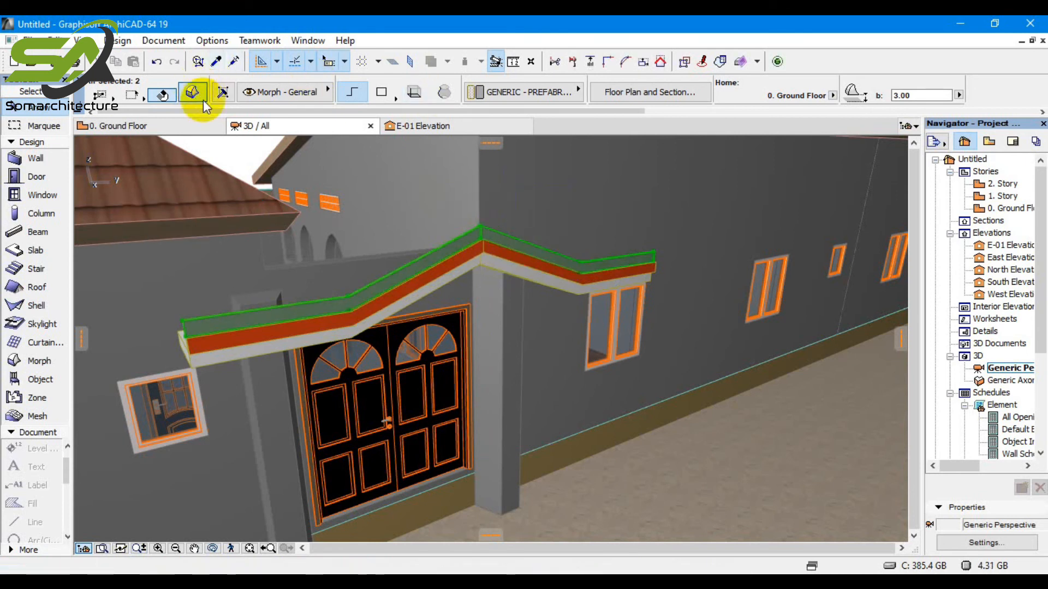
Override the surface of both uppermost band halves with Paint - Glossy White
{"action": "left_click", "coordinate": [203, 101]}
{"action": "left_click", "coordinate": [382, 350]}
{"action": "left_click", "coordinate": [400, 349]}
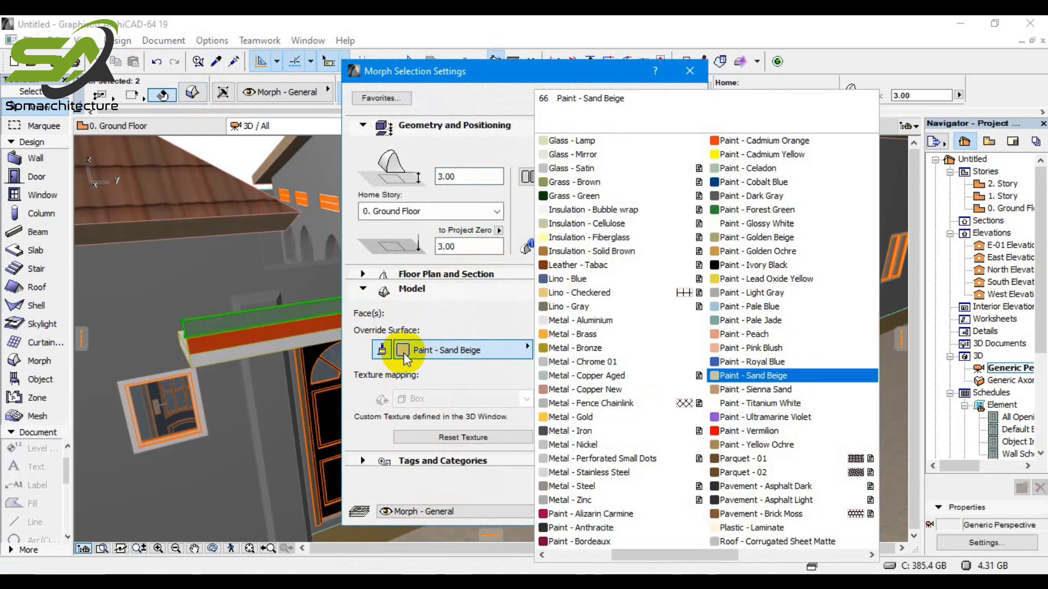
{"action": "left_click", "coordinate": [770, 224]}
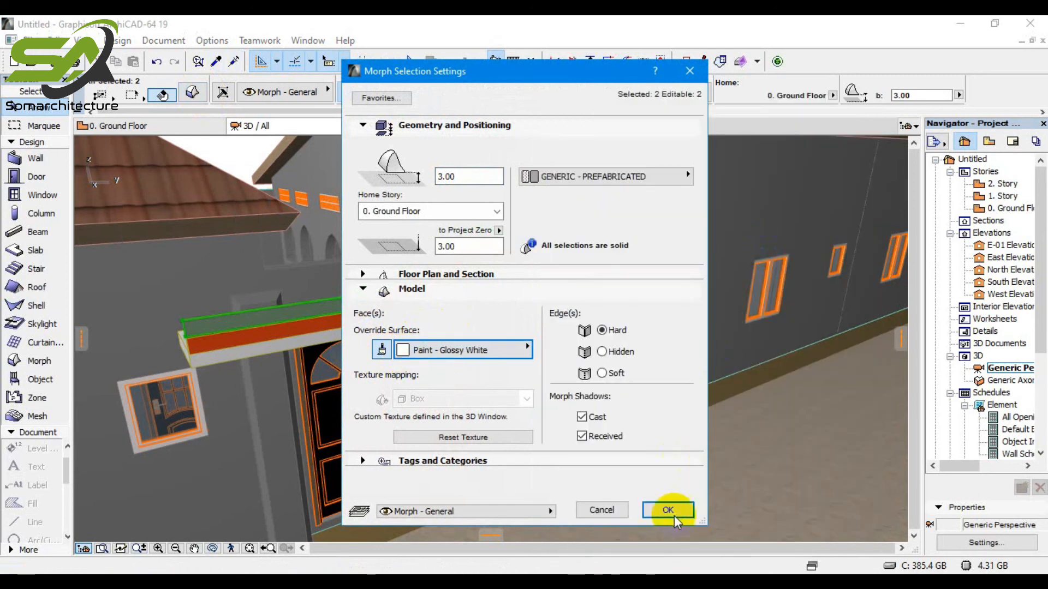
{"action": "left_click", "coordinate": [668, 510]}
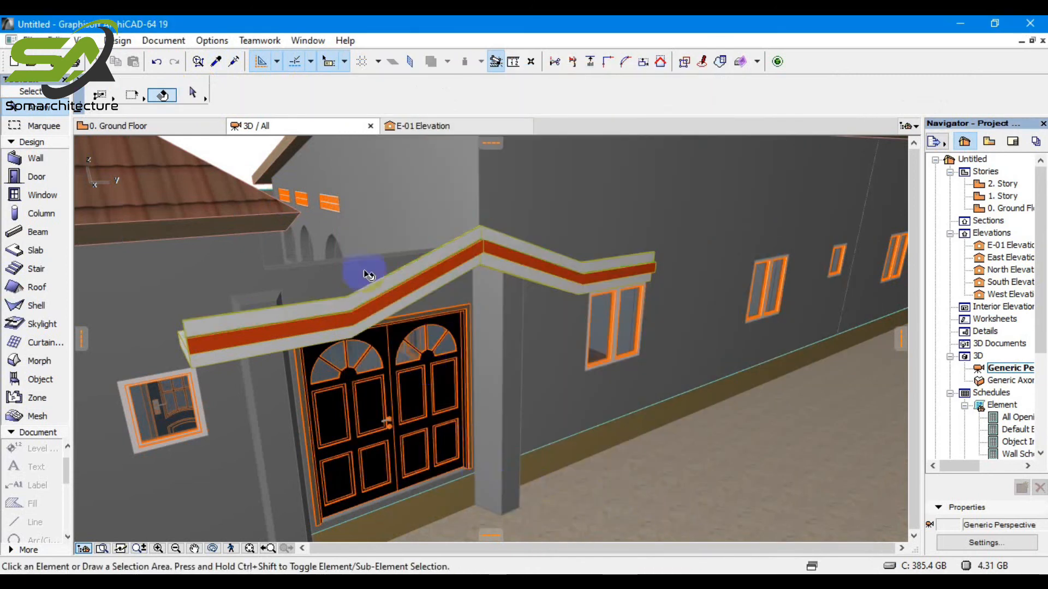
In the E-01 elevation, copy both top band halves straight up, moving their lower peak point onto their upper peak point
{"action": "left_click", "coordinate": [427, 127]}
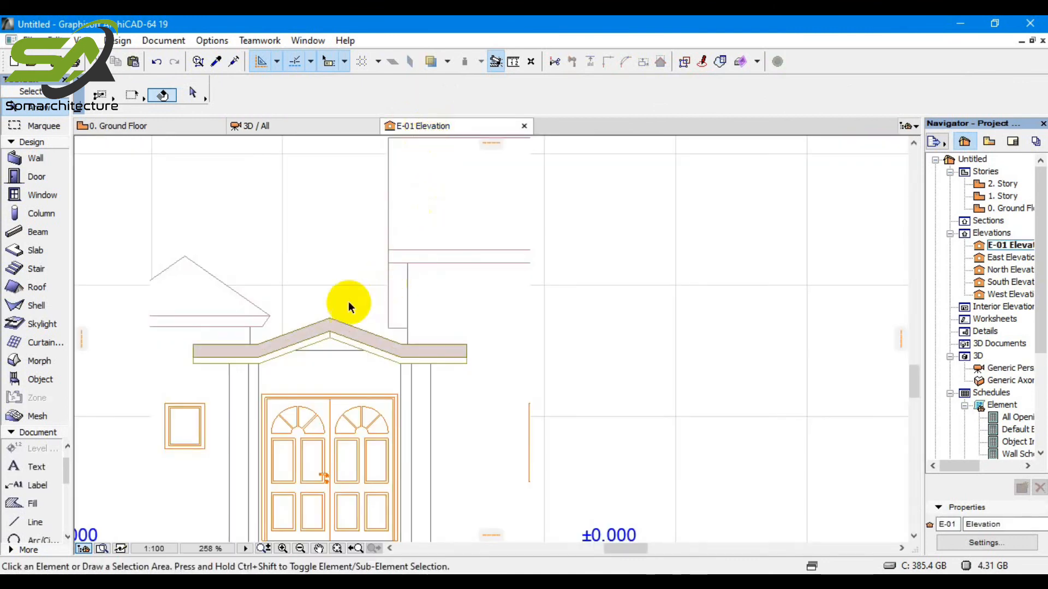
{"action": "scroll", "coordinate": [306, 322], "scroll_direction": "up", "scroll_amount": 5}
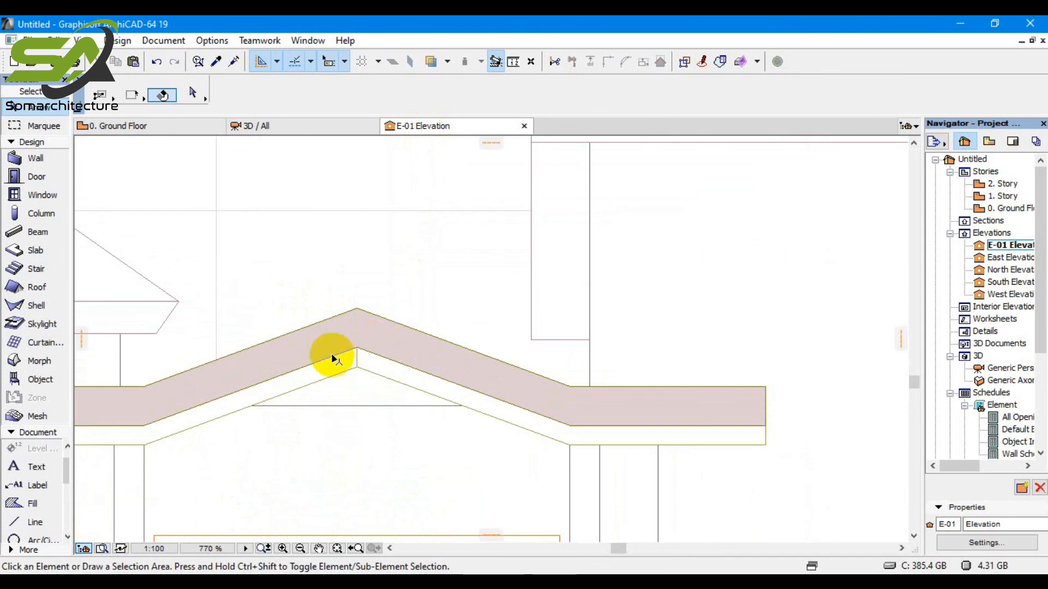
{"action": "left_click", "coordinate": [385, 324]}
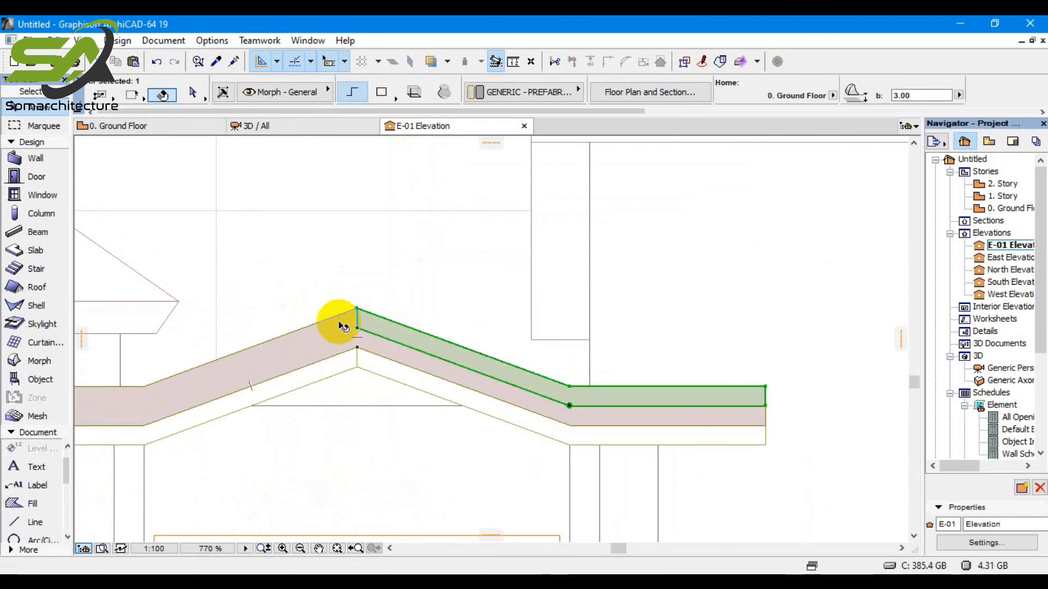
{"action": "left_click", "coordinate": [342, 326], "text": "shift"}
{"action": "key", "text": "ctrl+d"}
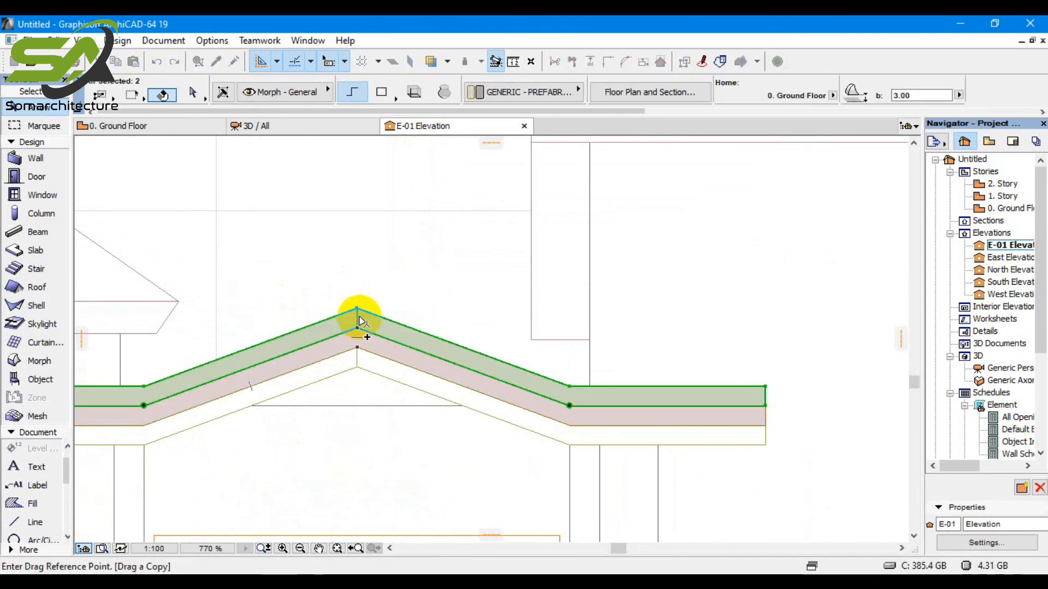
{"action": "left_click", "coordinate": [356, 328]}
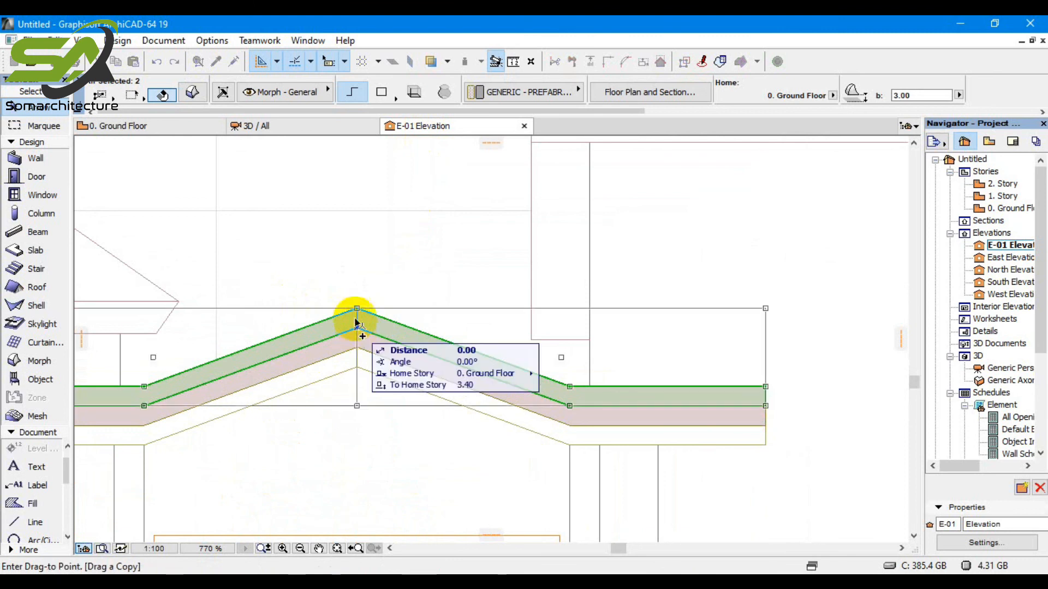
{"action": "left_click", "coordinate": [356, 309]}
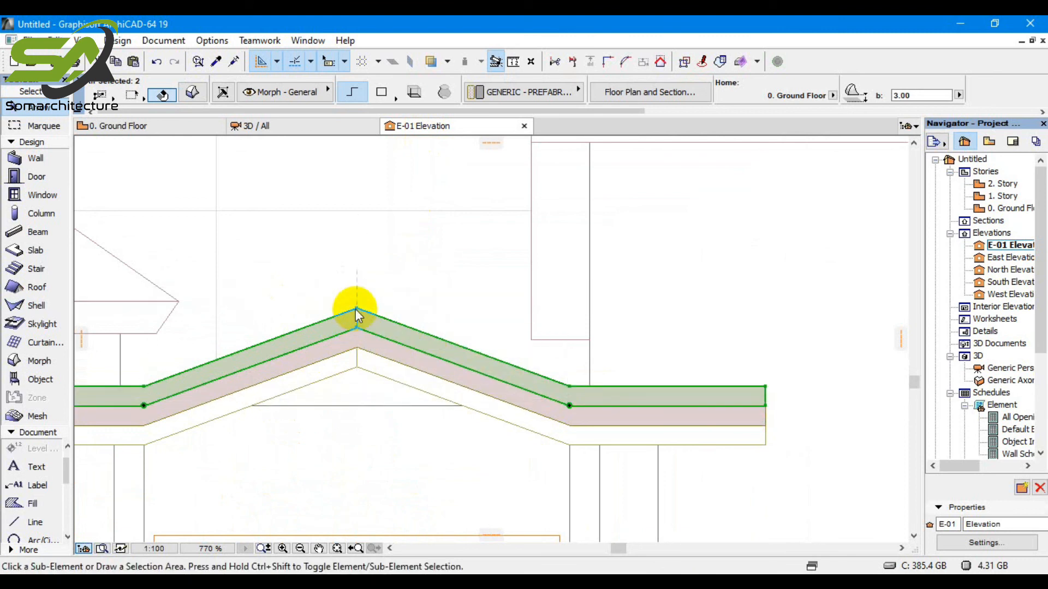
Override the surface of the copied fourth band with Paint - Cadmium Orange and check the gable in the 3D view
{"action": "left_click", "coordinate": [192, 93]}
{"action": "left_click", "coordinate": [461, 350]}
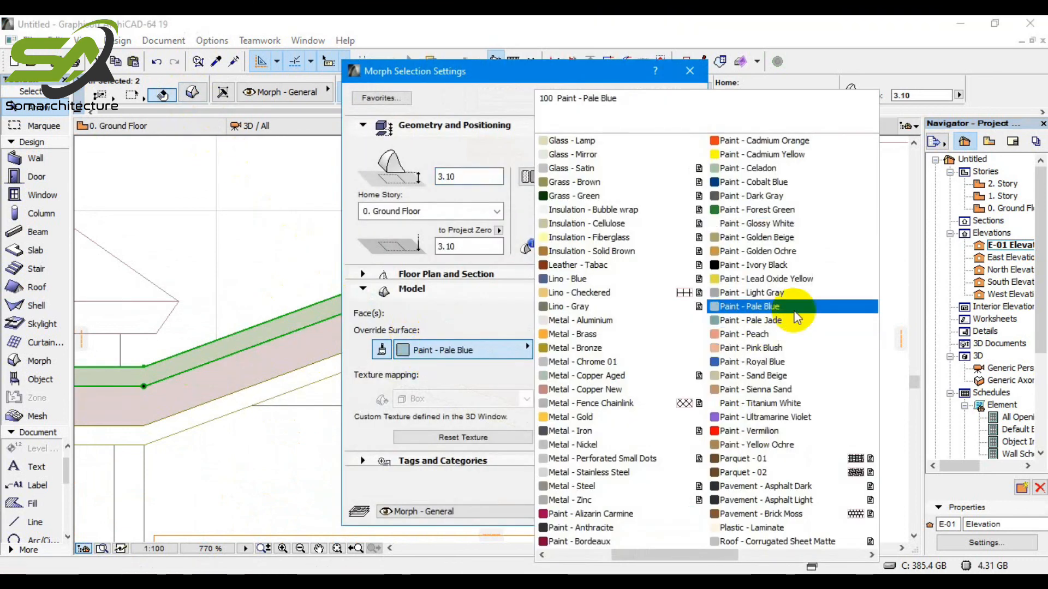
{"action": "left_click", "coordinate": [757, 143]}
{"action": "left_click", "coordinate": [666, 510]}
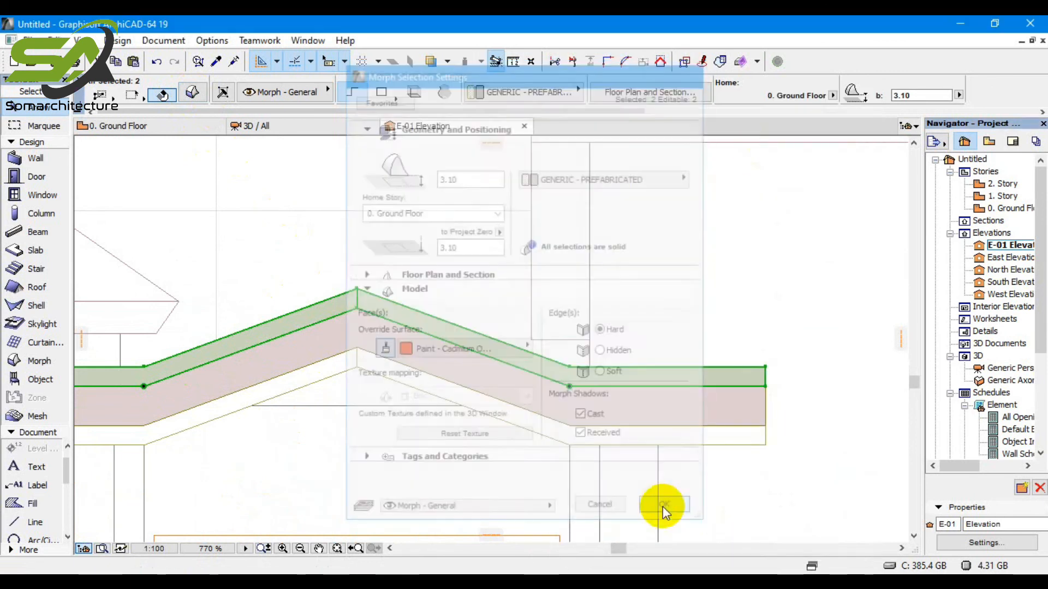
{"action": "left_click", "coordinate": [190, 208]}
{"action": "left_click", "coordinate": [291, 126]}
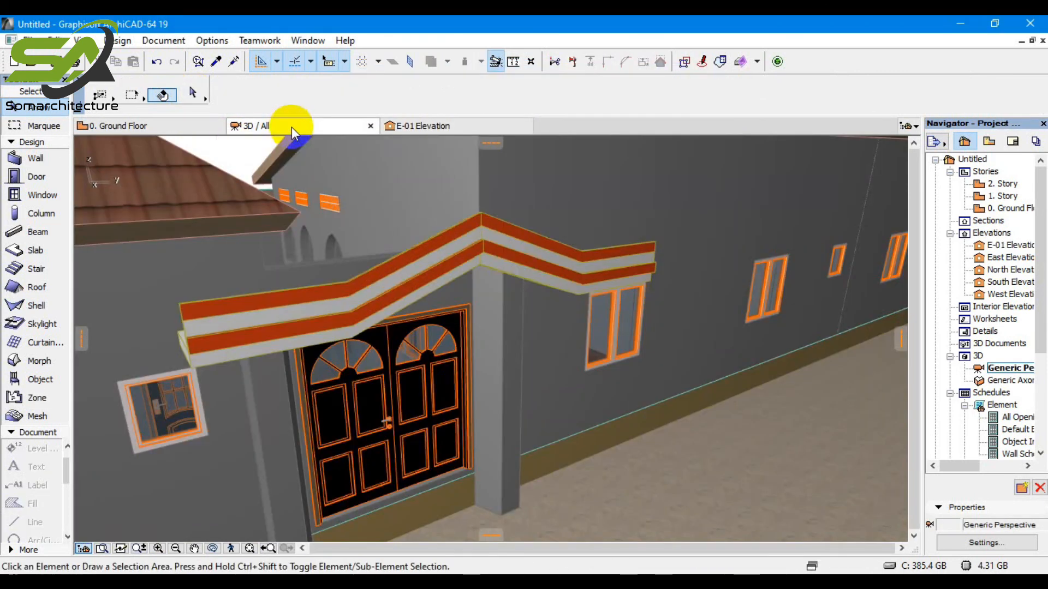
On the Ground Floor plan, select both halves of the wide gable band and of the two thin bands along its outer edge
{"action": "left_click", "coordinate": [145, 130]}
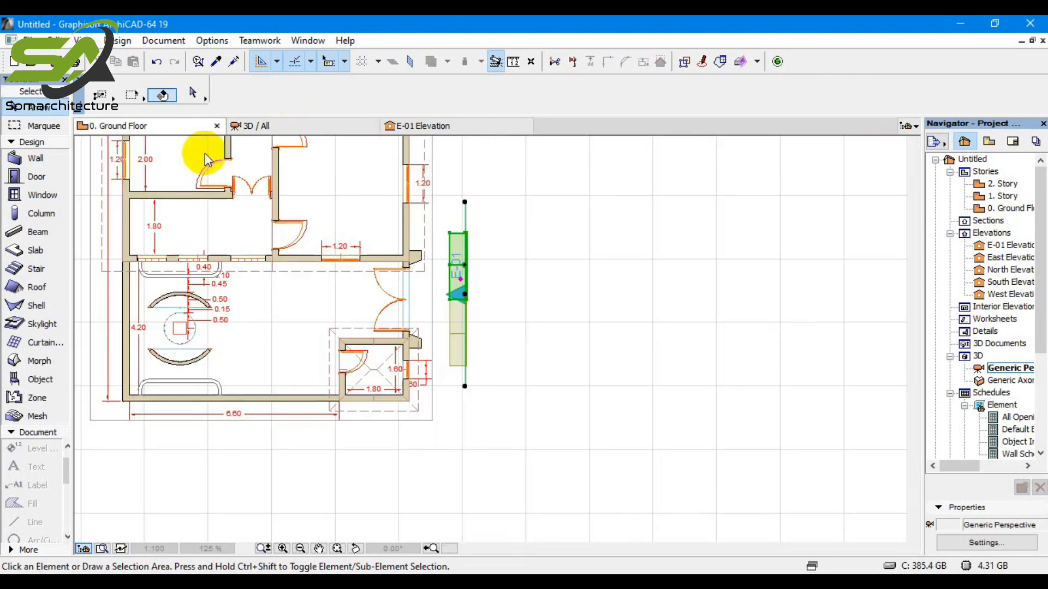
{"action": "scroll", "coordinate": [446, 267], "scroll_direction": "up", "scroll_amount": 4}
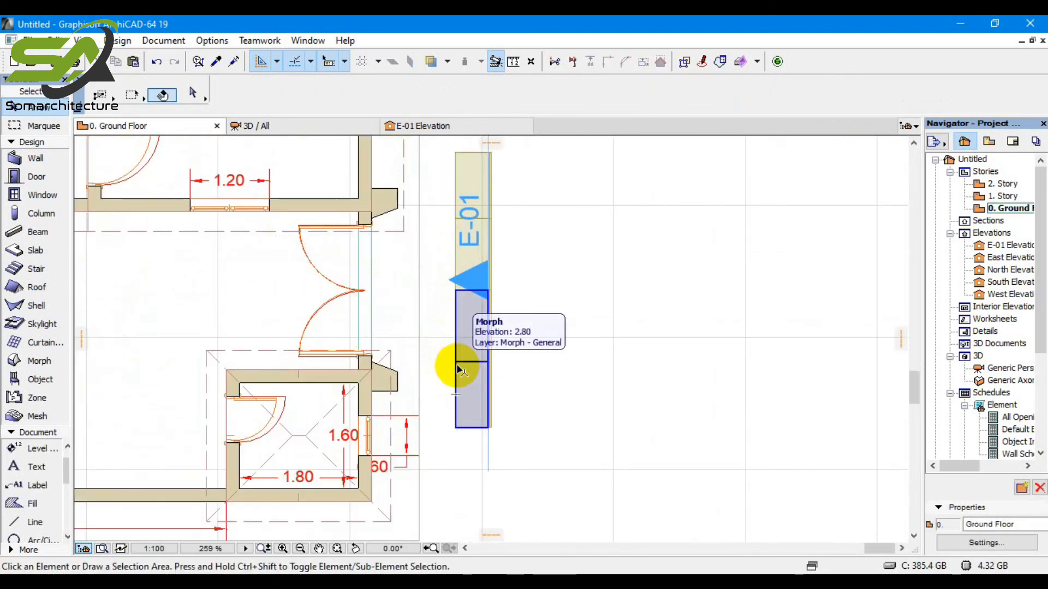
{"action": "left_click", "coordinate": [453, 304]}
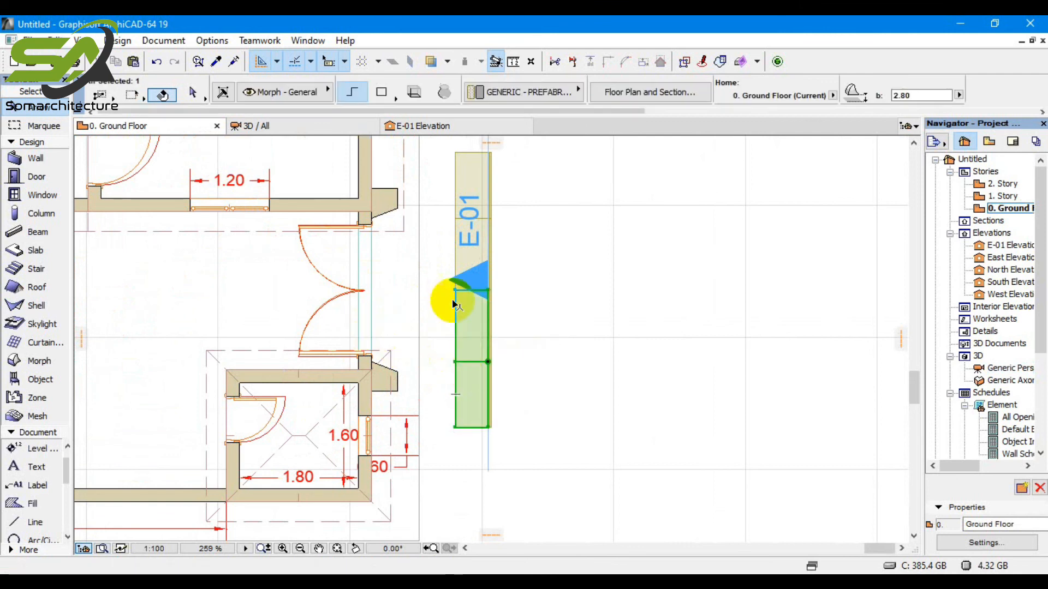
{"action": "left_click", "coordinate": [453, 195], "text": "shift"}
{"action": "scroll", "coordinate": [484, 334], "scroll_direction": "up", "scroll_amount": 6}
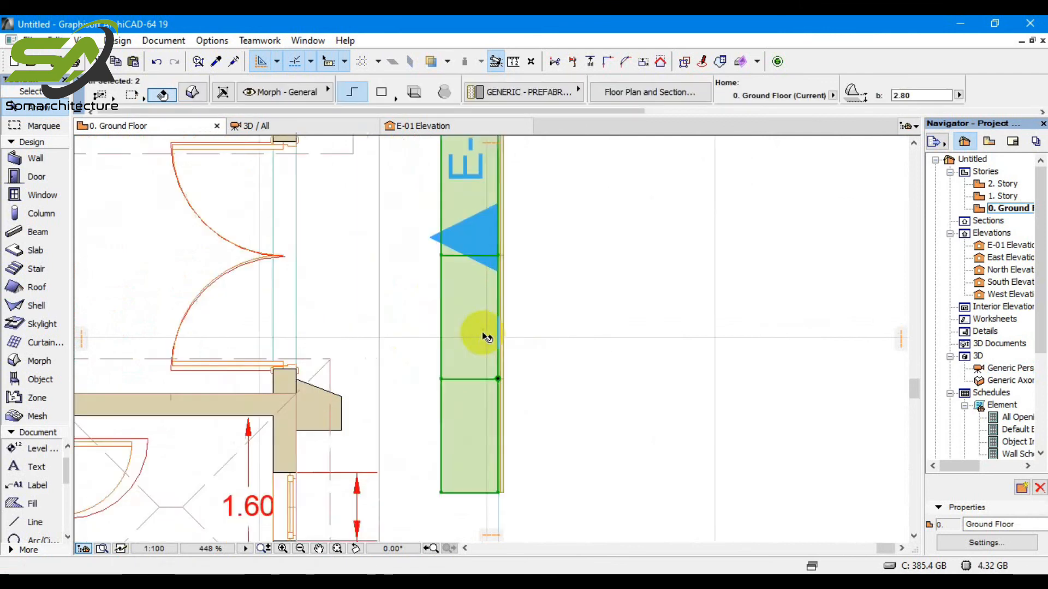
{"action": "scroll", "coordinate": [513, 350], "scroll_direction": "up", "scroll_amount": 2}
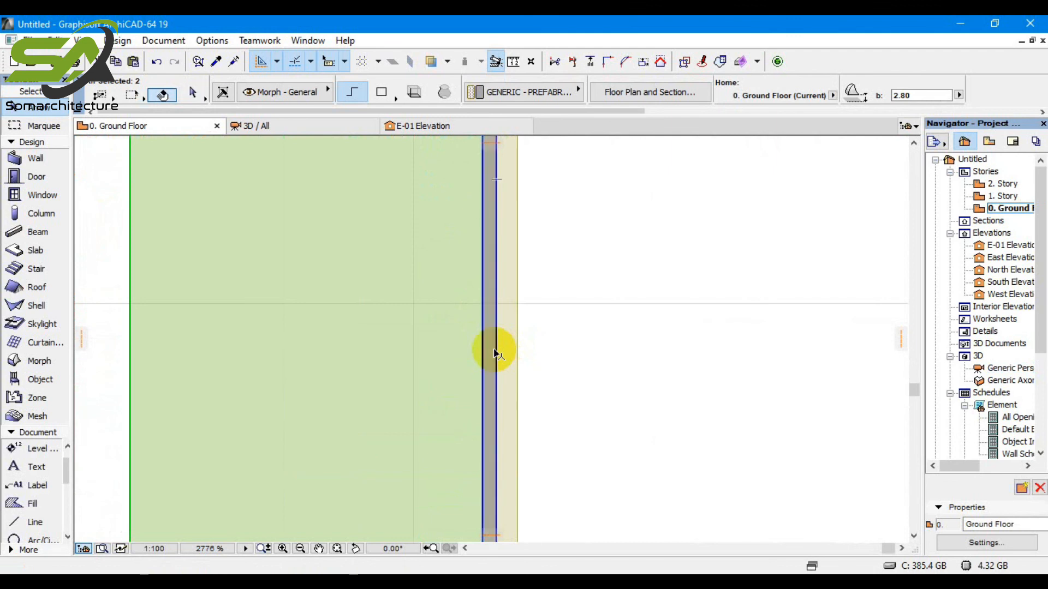
{"action": "left_click", "coordinate": [516, 354], "text": "shift"}
{"action": "left_click", "coordinate": [516, 354], "text": "shift"}
{"action": "scroll", "coordinate": [435, 393], "scroll_direction": "down", "scroll_amount": 8}
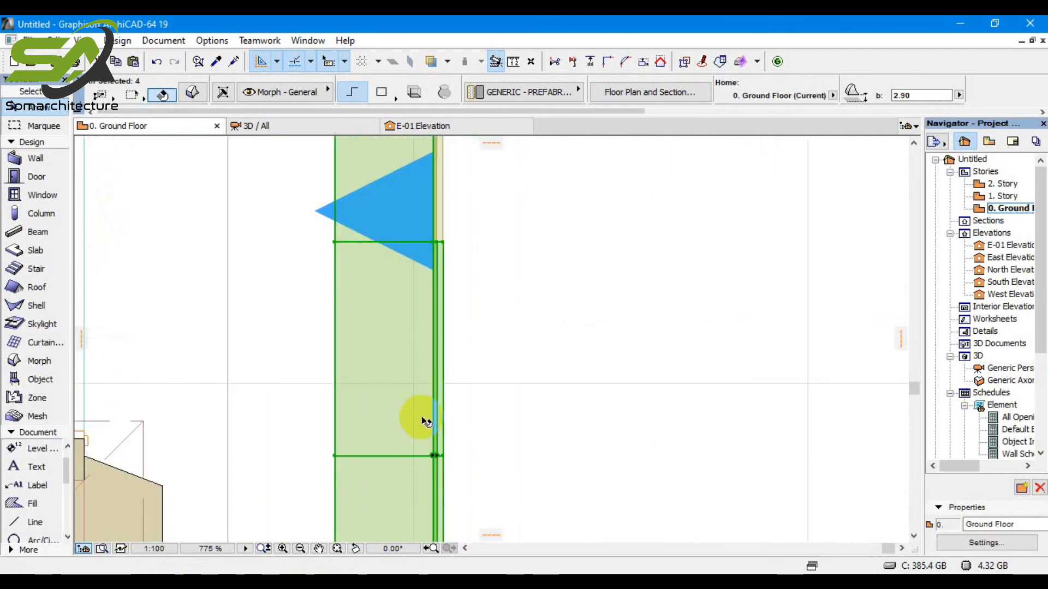
{"action": "scroll", "coordinate": [428, 292], "scroll_direction": "up", "scroll_amount": 5}
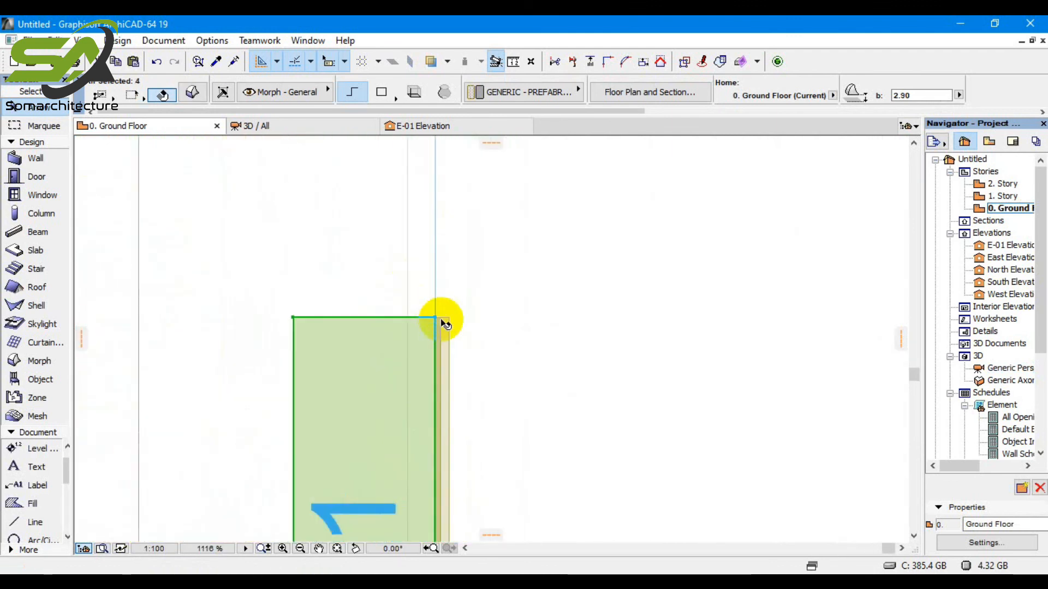
{"action": "left_click", "coordinate": [446, 331], "text": "shift"}
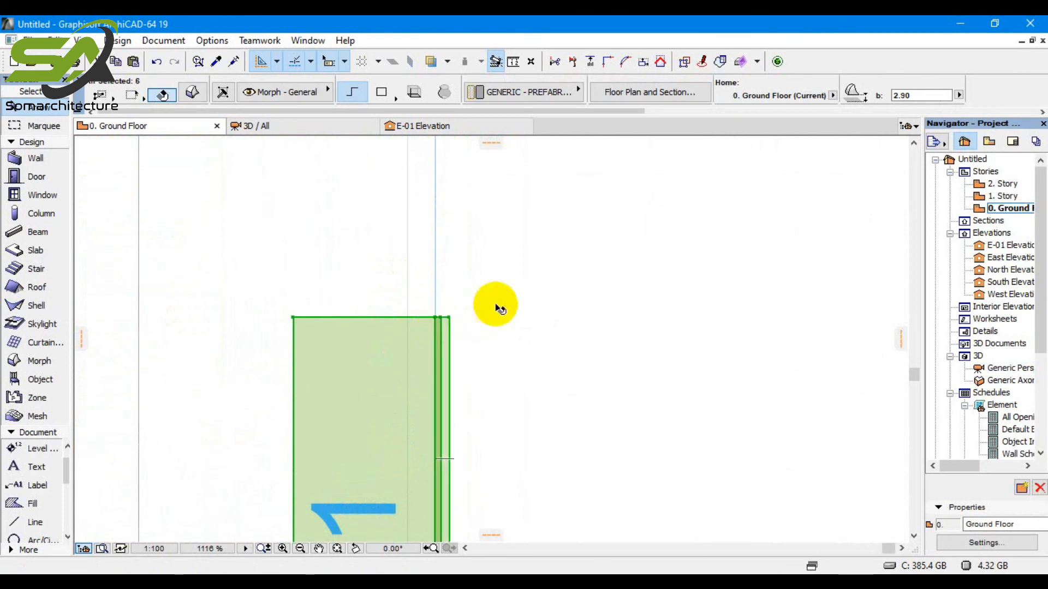
{"action": "scroll", "coordinate": [480, 274], "scroll_direction": "down", "scroll_amount": 6}
{"action": "scroll", "coordinate": [510, 405], "scroll_direction": "up", "scroll_amount": 3}
{"action": "scroll", "coordinate": [511, 405], "scroll_direction": "up", "scroll_amount": 2}
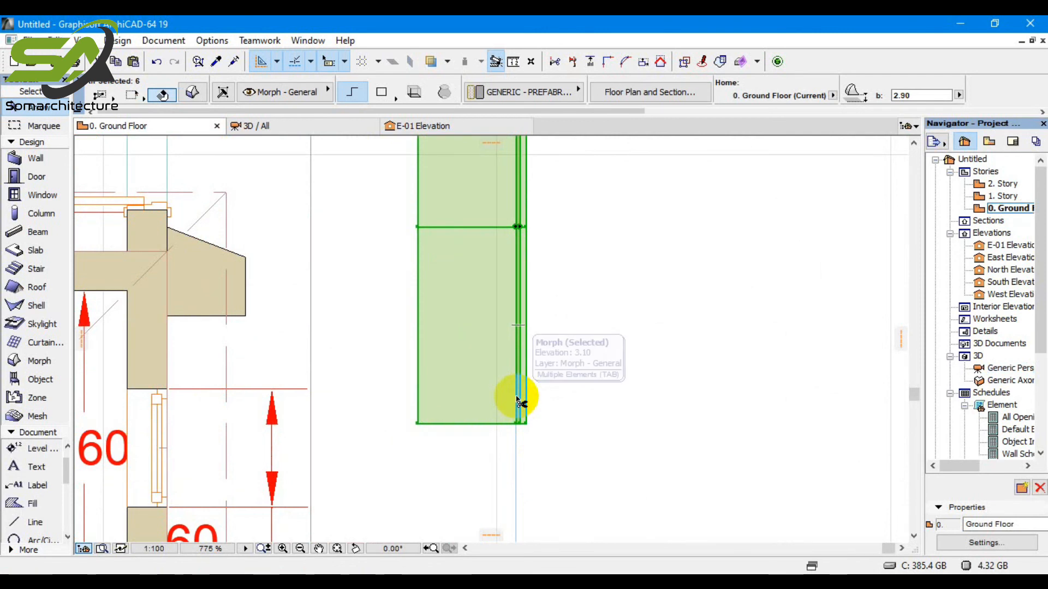
Move the six selected band morphs straight towards the house until their outer edge aligns with the outer corner of the entrance pillar
{"action": "key", "text": "ctrl+d"}
{"action": "scroll", "coordinate": [525, 406], "scroll_direction": "down", "scroll_amount": 3}
{"action": "scroll", "coordinate": [475, 290], "scroll_direction": "up", "scroll_amount": 5}
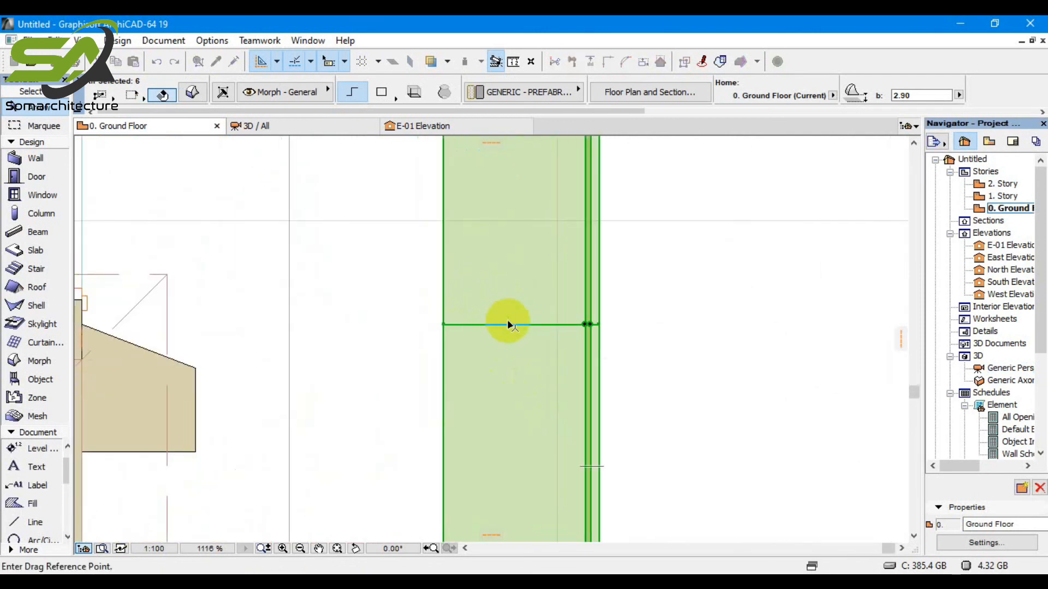
{"action": "scroll", "coordinate": [593, 327], "scroll_direction": "up", "scroll_amount": 2}
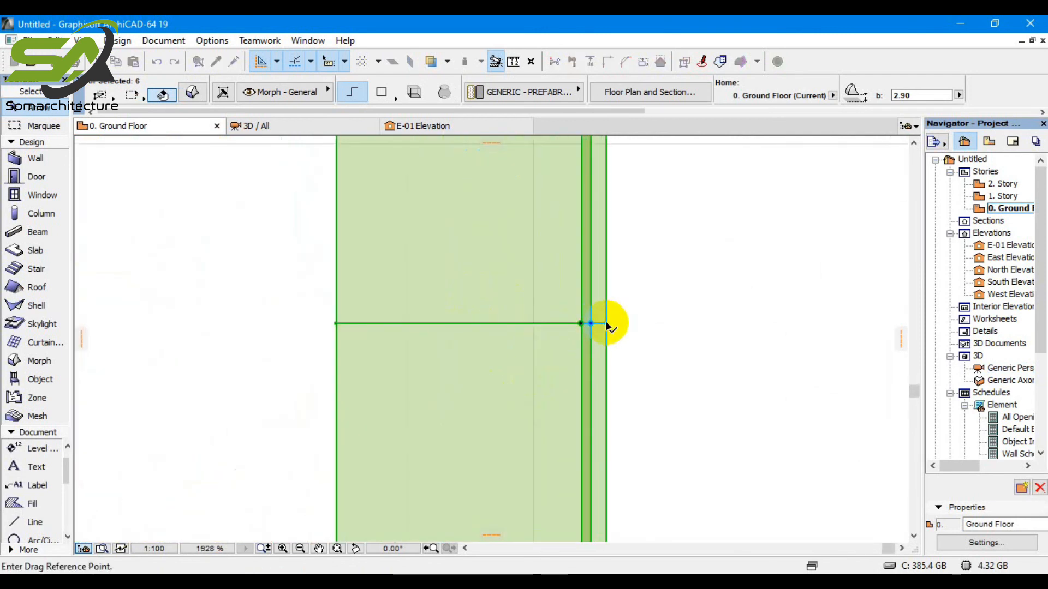
{"action": "left_click", "coordinate": [606, 323]}
{"action": "scroll", "coordinate": [447, 334], "scroll_direction": "down", "scroll_amount": 3}
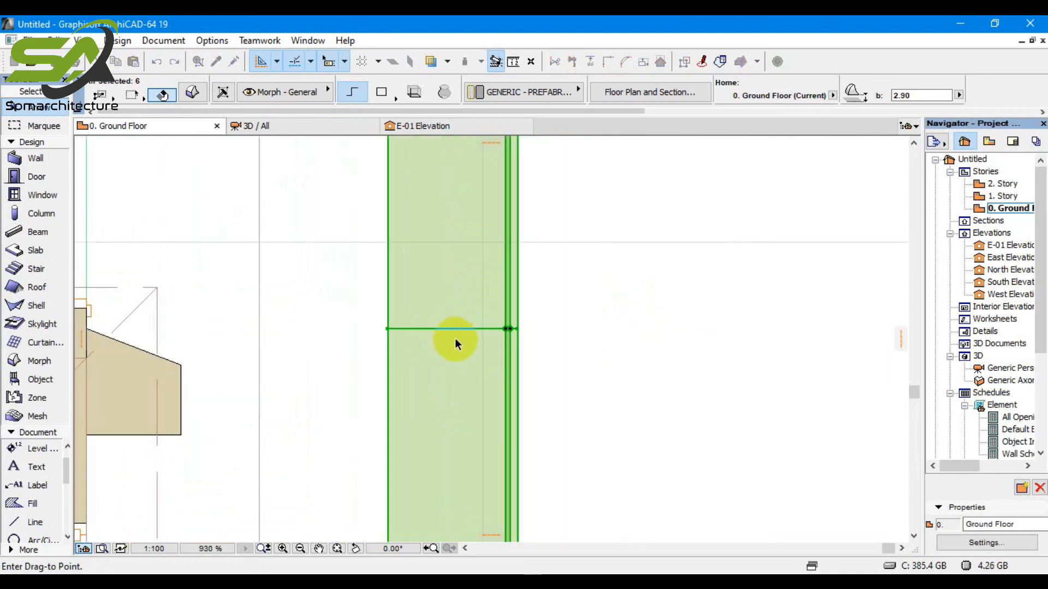
{"action": "scroll", "coordinate": [326, 343], "scroll_direction": "up", "scroll_amount": 1}
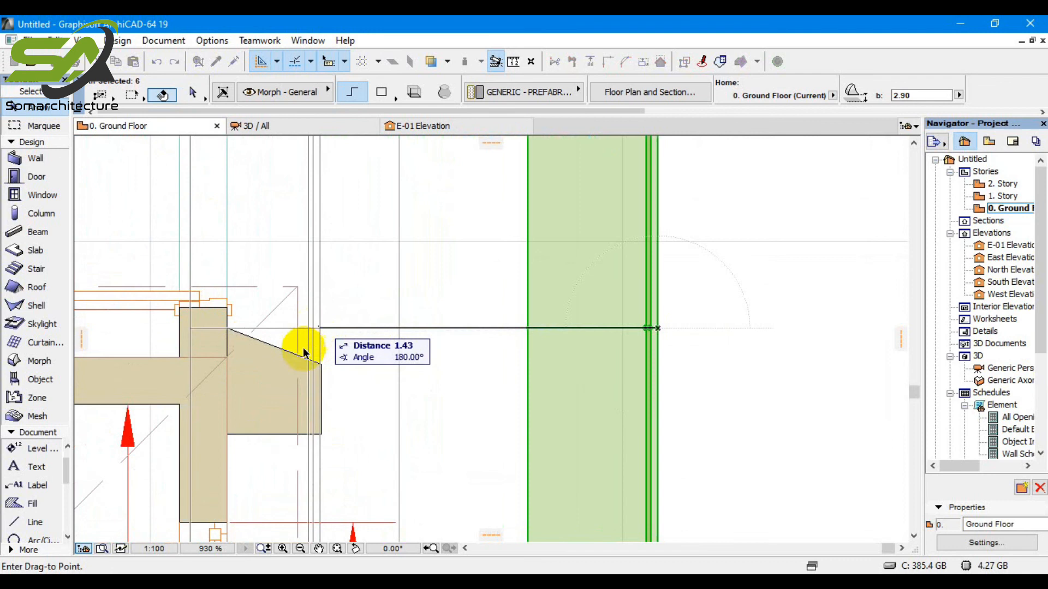
{"action": "scroll", "coordinate": [311, 353], "scroll_direction": "up", "scroll_amount": 9}
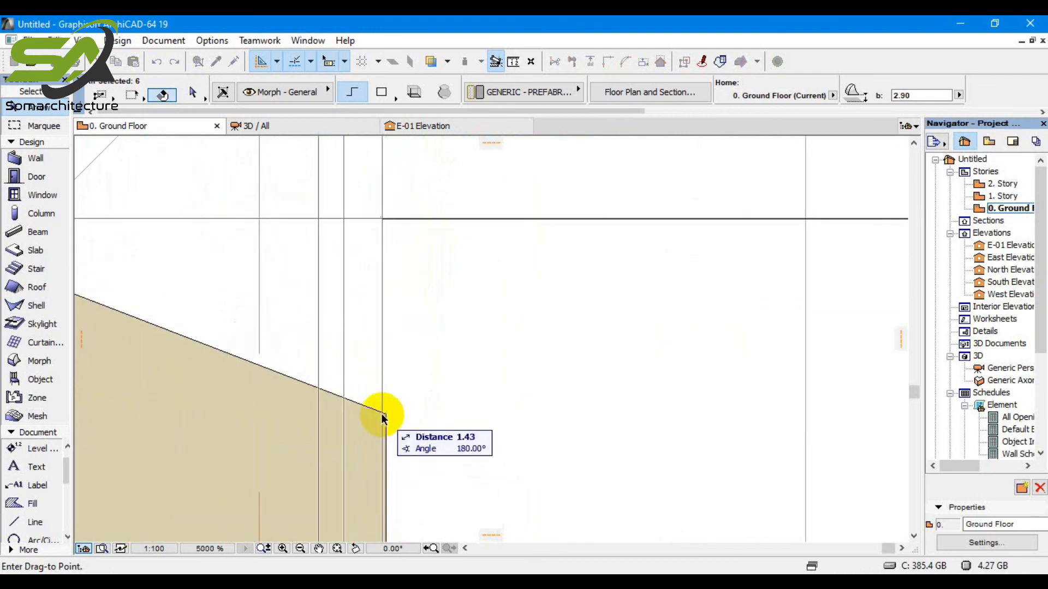
{"action": "left_click", "coordinate": [386, 418]}
{"action": "scroll", "coordinate": [360, 417], "scroll_direction": "down", "scroll_amount": 12}
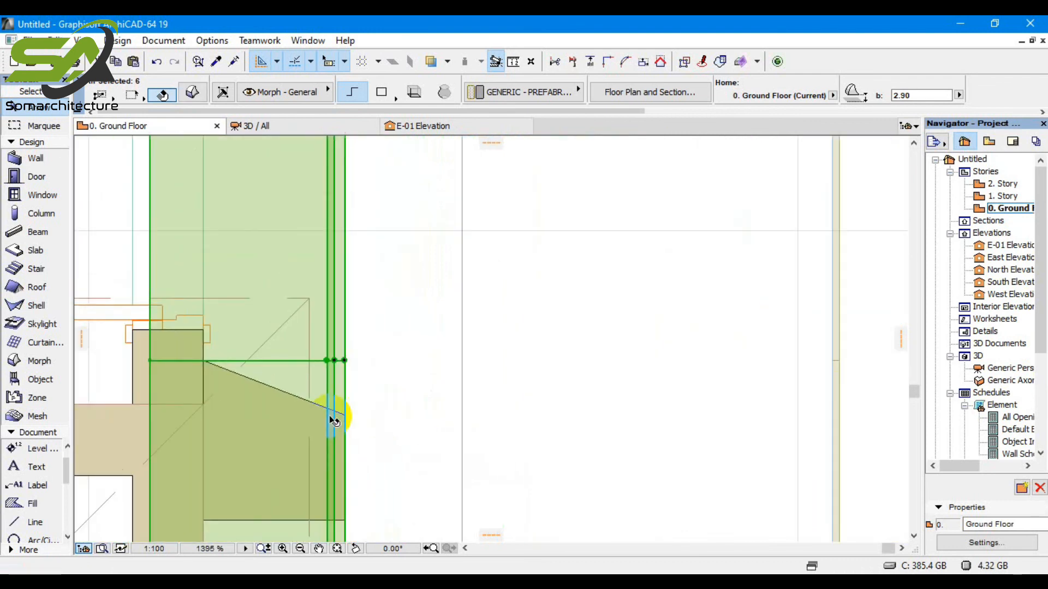
{"action": "scroll", "coordinate": [327, 422], "scroll_direction": "down", "scroll_amount": 5}
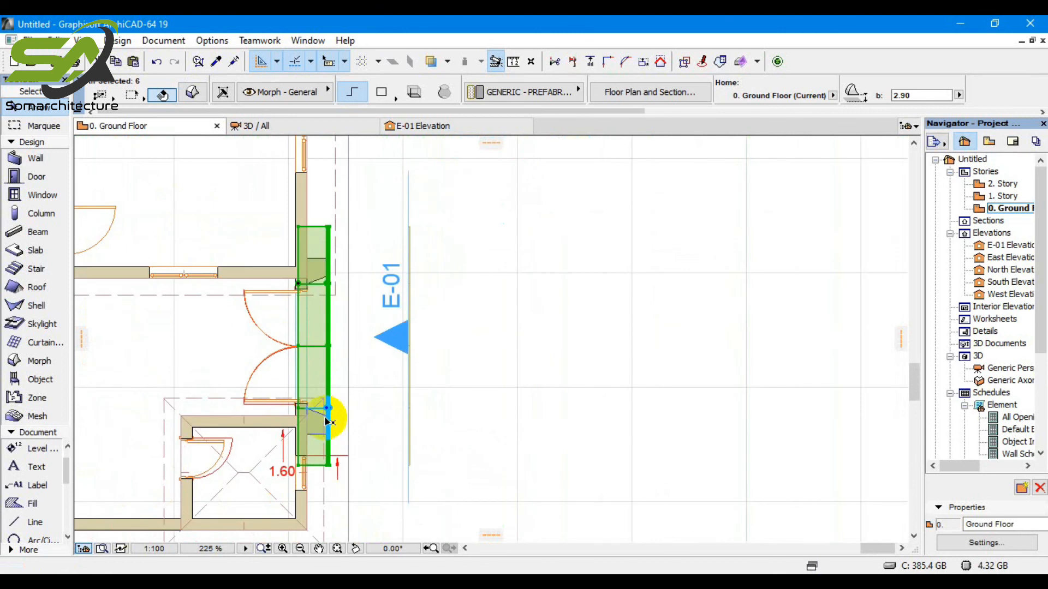
Move both halves of the band left at the E-01 line onto the matching strip of the relocated gable, and check the facade in 3D
{"action": "left_click", "coordinate": [429, 413]}
{"action": "scroll", "coordinate": [410, 412], "scroll_direction": "up", "scroll_amount": 5}
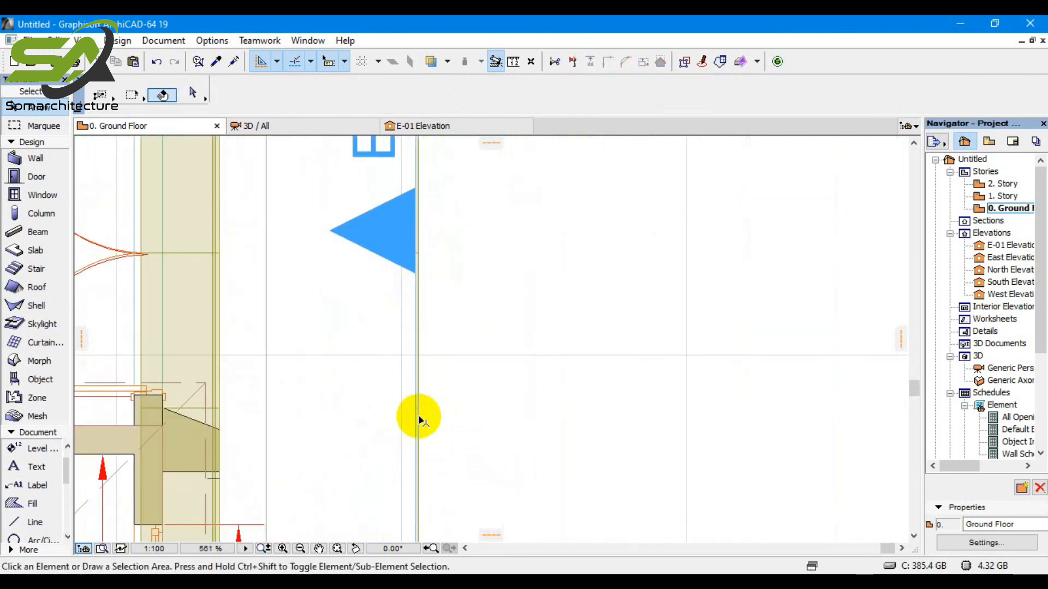
{"action": "scroll", "coordinate": [424, 417], "scroll_direction": "up", "scroll_amount": 4}
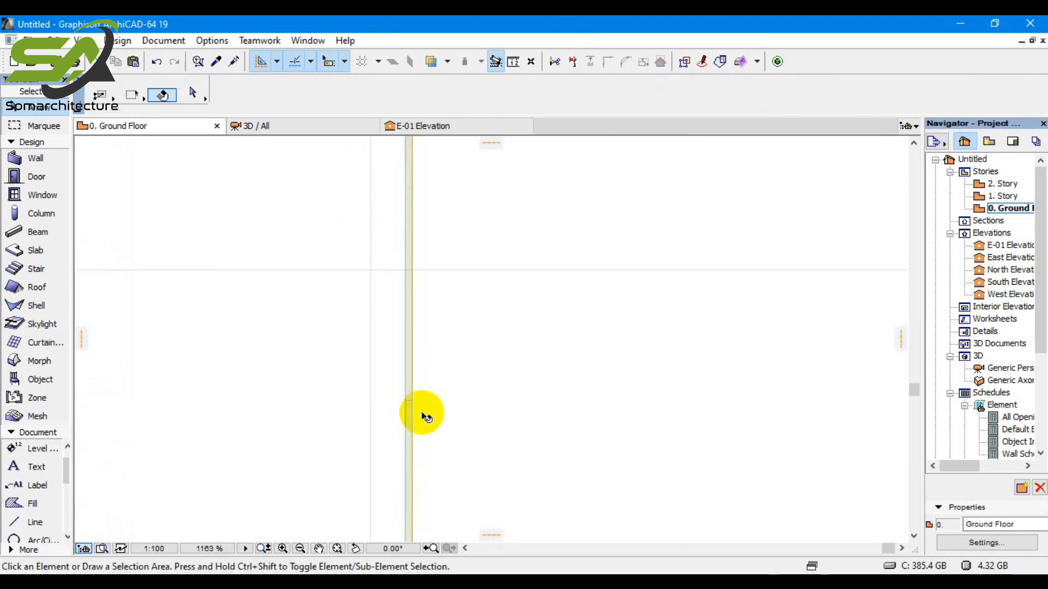
{"action": "left_click", "coordinate": [413, 410]}
{"action": "scroll", "coordinate": [413, 409], "scroll_direction": "down", "scroll_amount": 7}
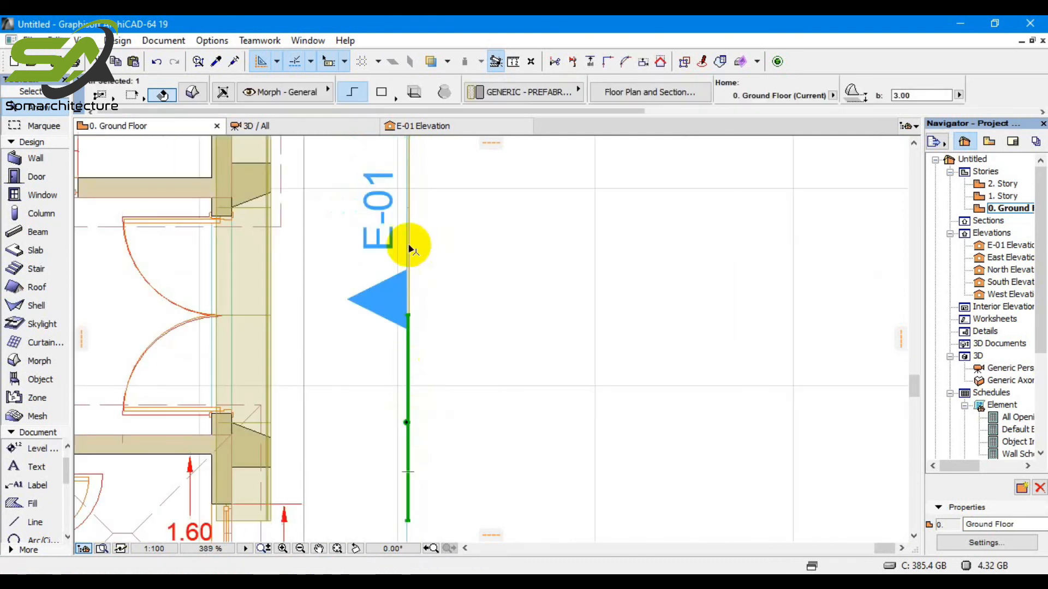
{"action": "scroll", "coordinate": [410, 249], "scroll_direction": "up", "scroll_amount": 5}
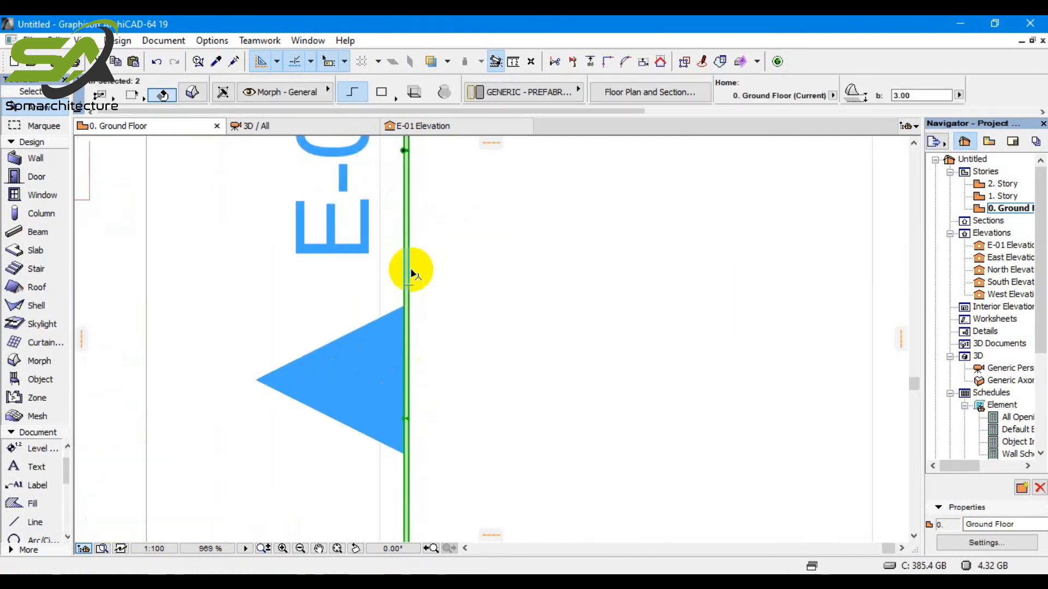
{"action": "key", "text": "ctrl+d"}
{"action": "scroll", "coordinate": [417, 445], "scroll_direction": "up", "scroll_amount": 6}
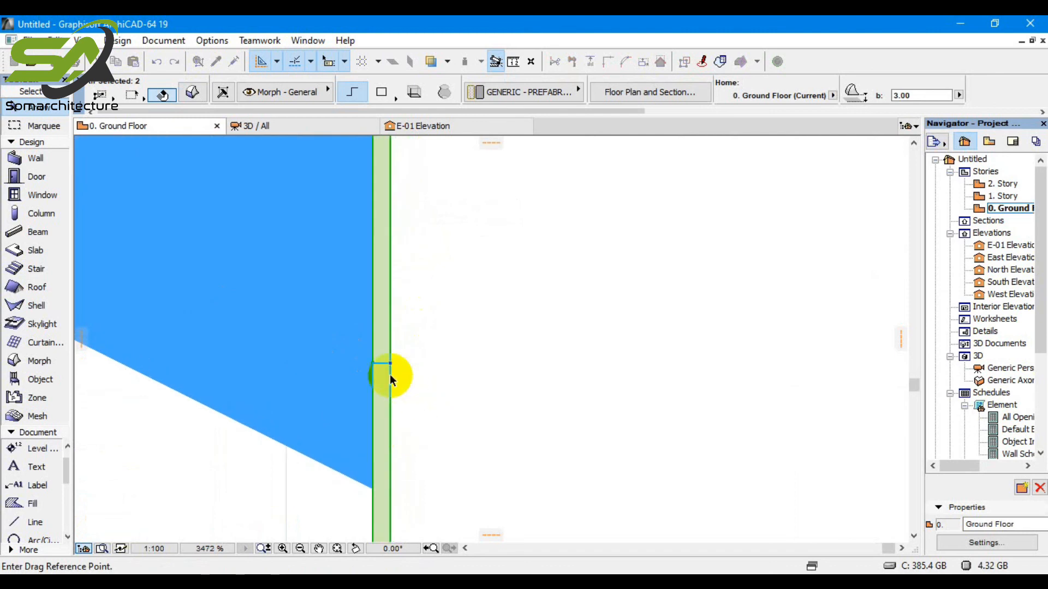
{"action": "left_click", "coordinate": [391, 364]}
{"action": "scroll", "coordinate": [462, 385], "scroll_direction": "down", "scroll_amount": 8}
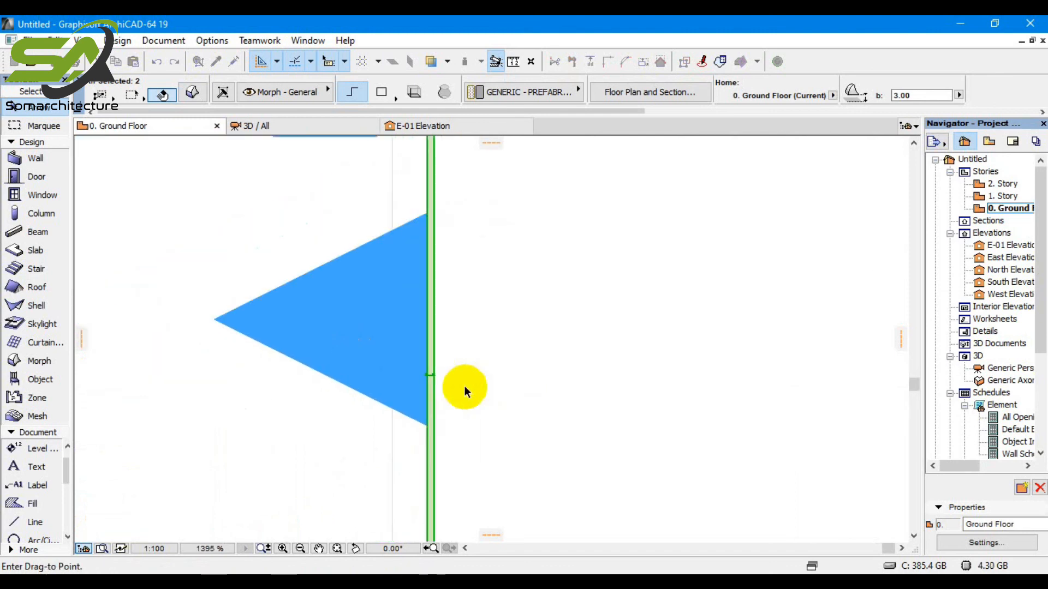
{"action": "scroll", "coordinate": [251, 382], "scroll_direction": "up", "scroll_amount": 5}
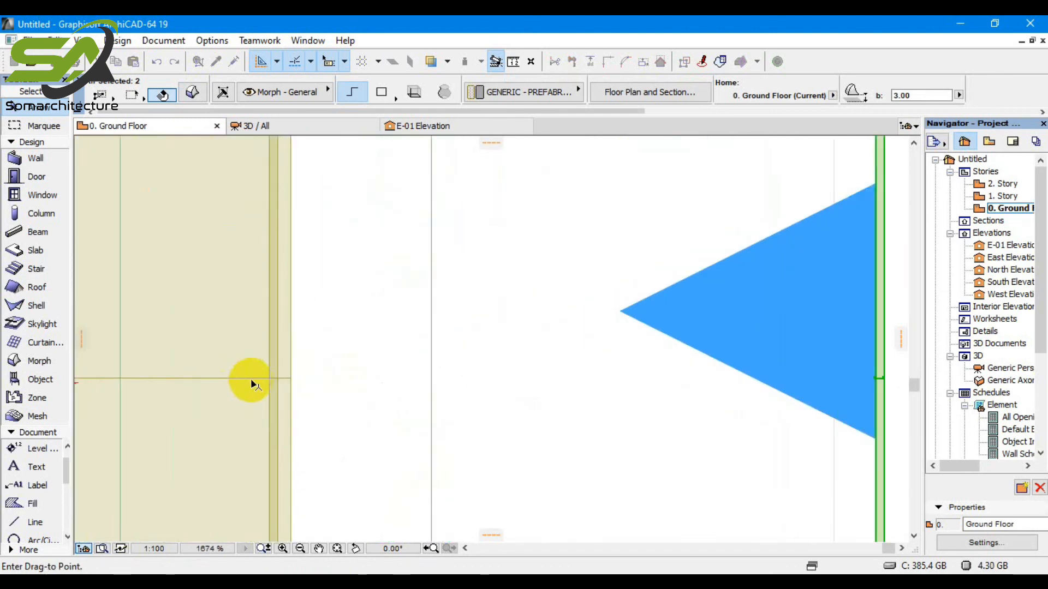
{"action": "scroll", "coordinate": [278, 379], "scroll_direction": "up", "scroll_amount": 5}
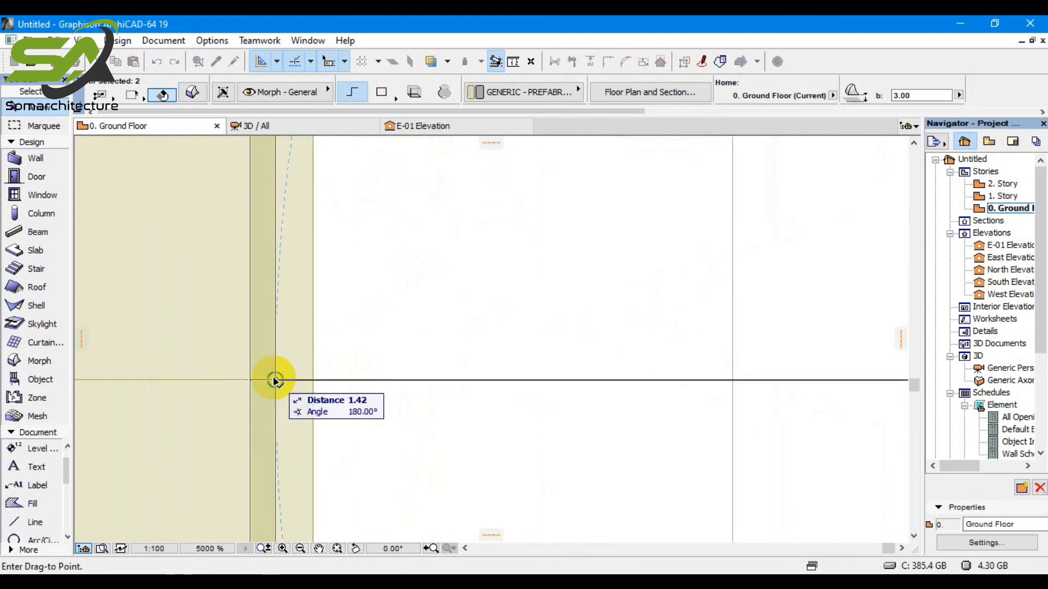
{"action": "left_click", "coordinate": [276, 380]}
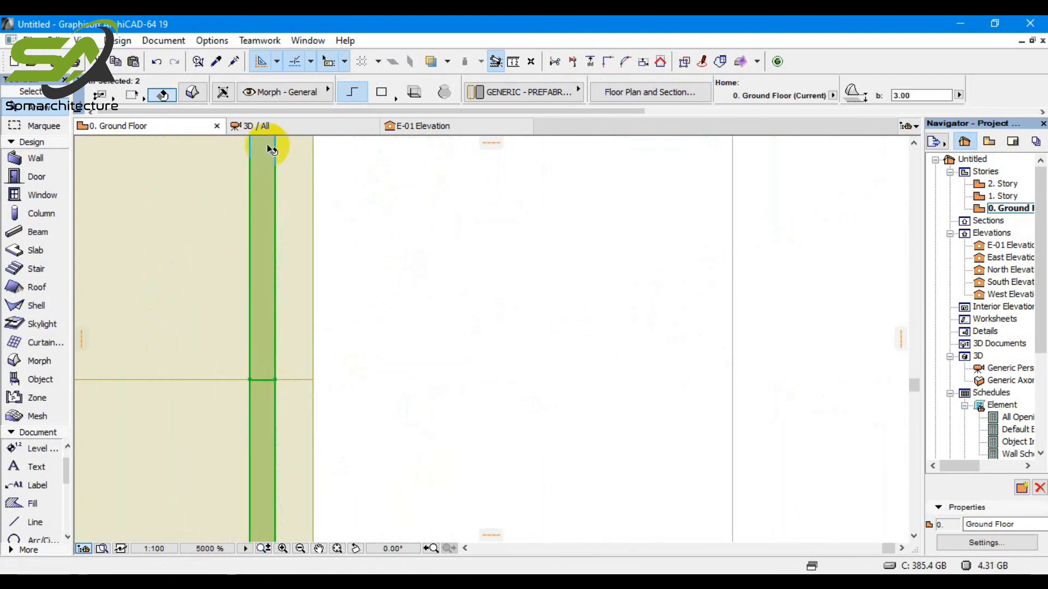
{"action": "left_click", "coordinate": [296, 126]}
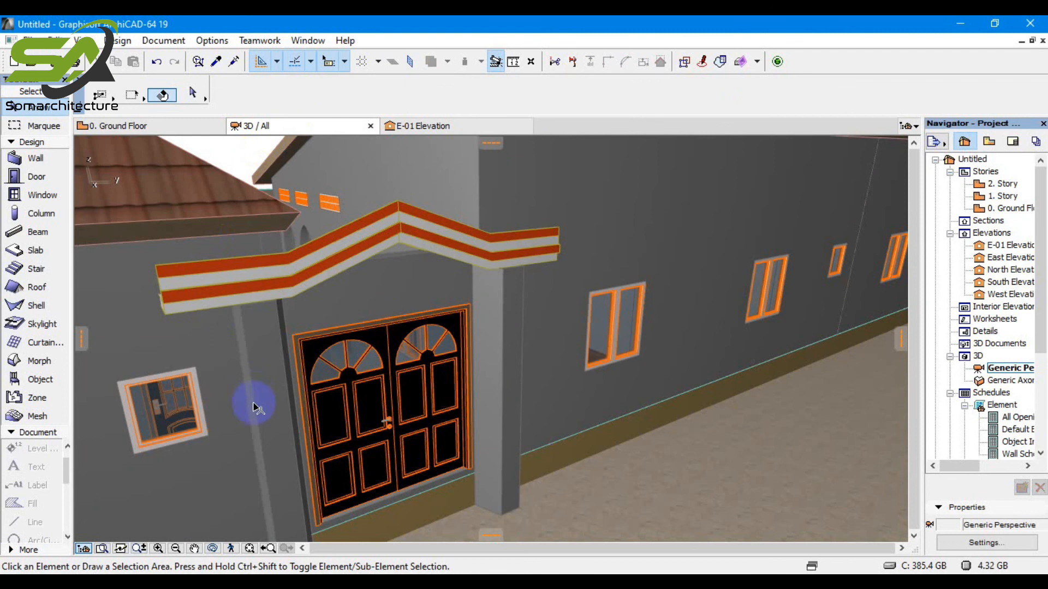
{"action": "left_click_drag", "start_coordinate": [446, 447], "coordinate": [374, 415]}
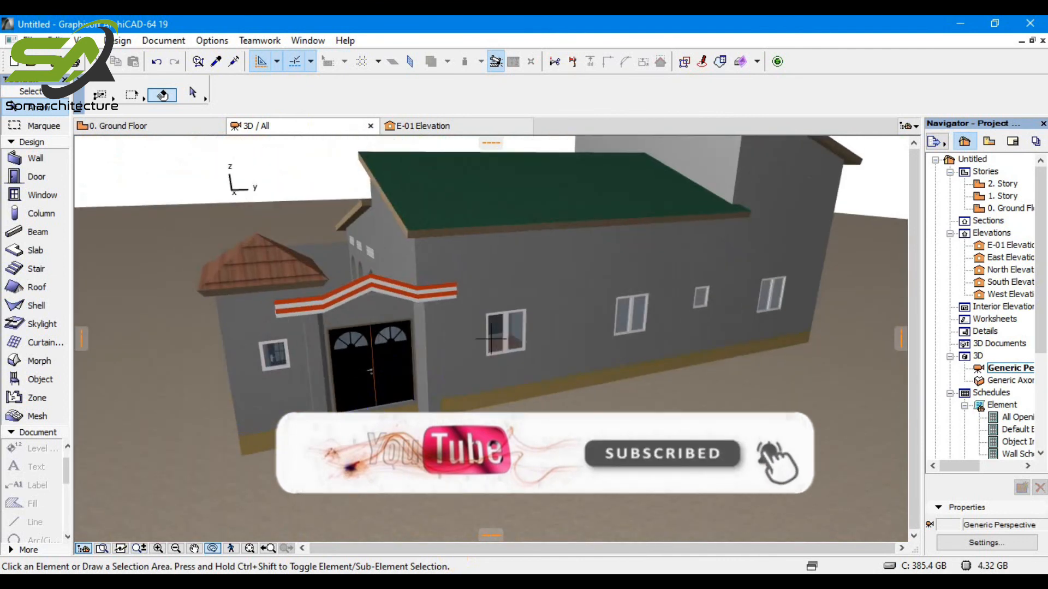